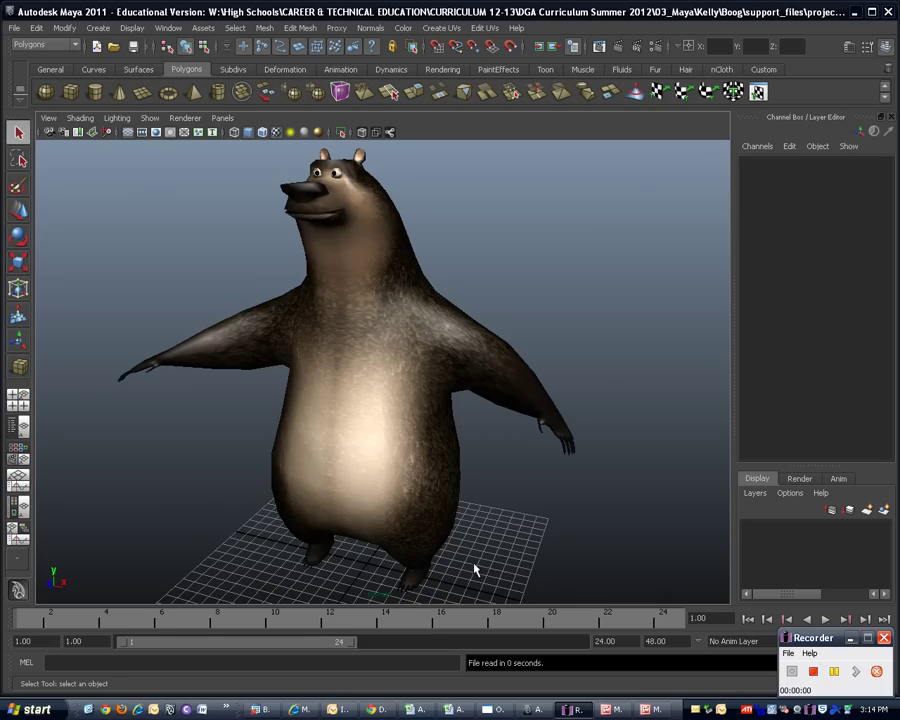
Step: Examine the finished bear model from several angles and view its body mesh wireframe
{"action": "left_click_drag", "start_coordinate": [478, 569], "coordinate": [521, 476], "text": "alt"}
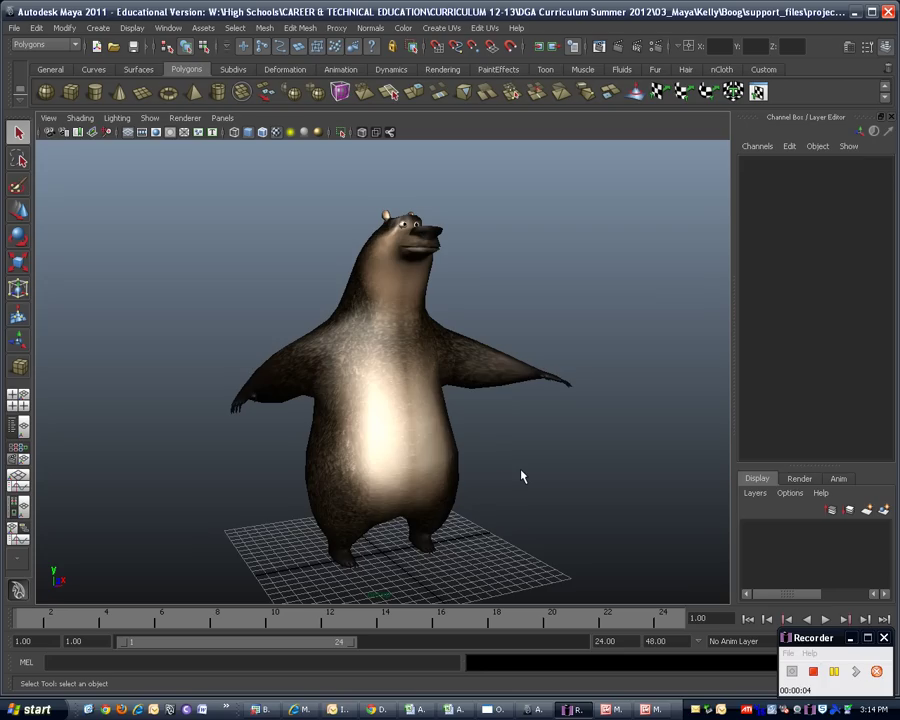
{"action": "left_click_drag", "start_coordinate": [530, 416], "coordinate": [520, 454], "text": "alt"}
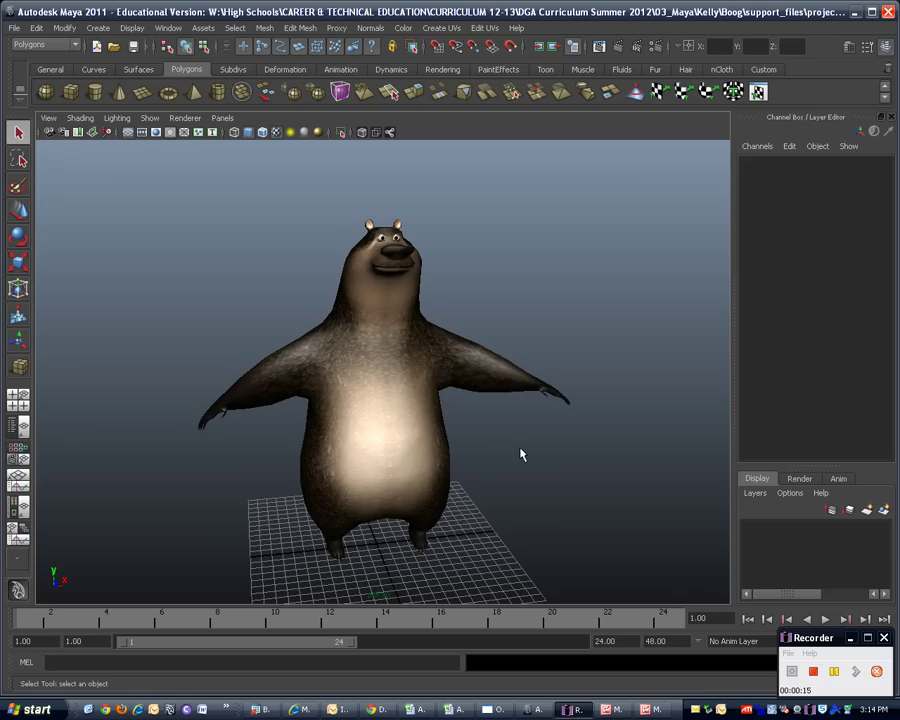
{"action": "left_click_drag", "start_coordinate": [520, 455], "coordinate": [430, 425], "text": "alt"}
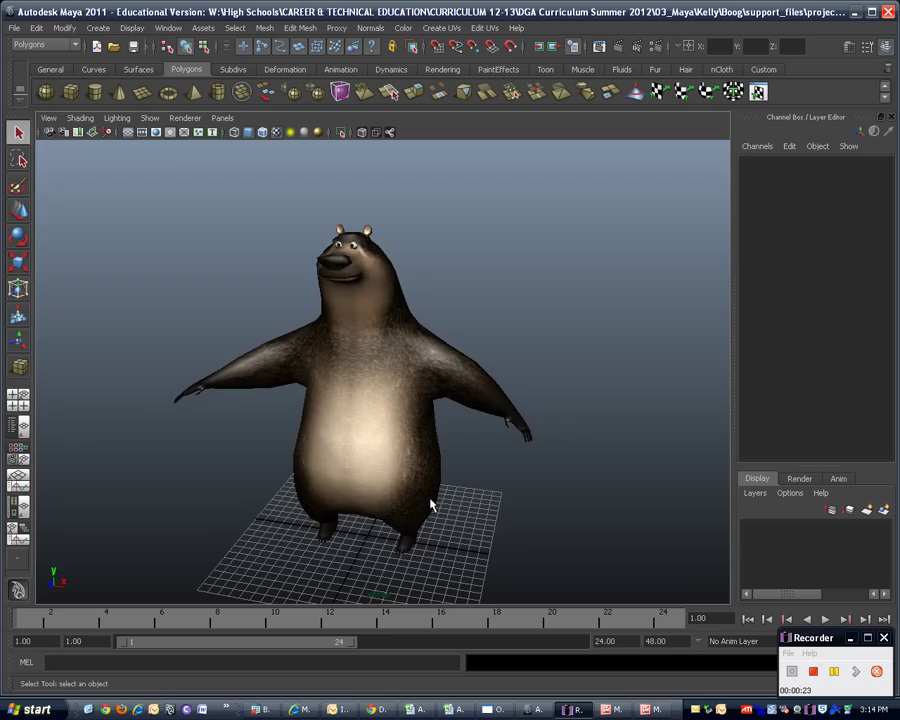
{"action": "left_click", "coordinate": [392, 517]}
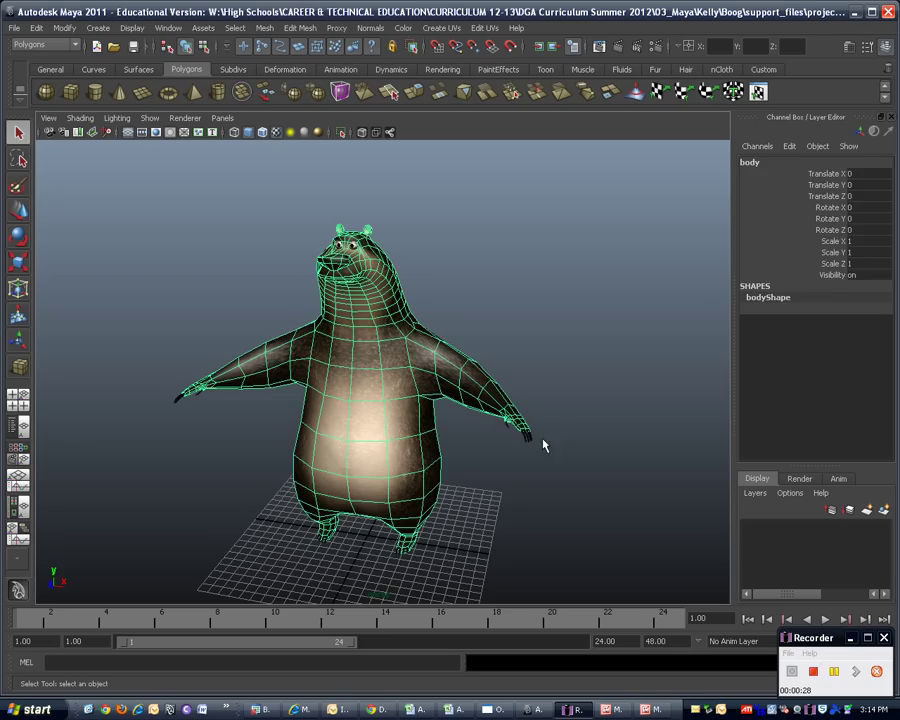
{"action": "left_click", "coordinate": [516, 504]}
Step: Start a new empty scene in place of the open bear scene and view its grid
{"action": "left_click", "coordinate": [14, 28]}
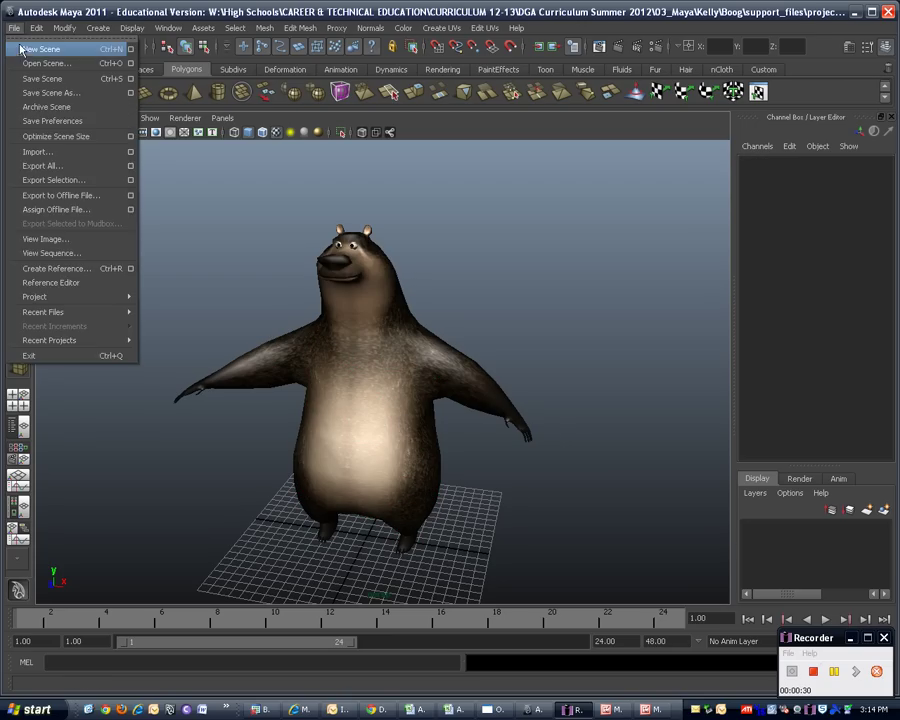
{"action": "left_click", "coordinate": [40, 50]}
{"action": "left_click", "coordinate": [446, 368]}
{"action": "left_click_drag", "start_coordinate": [286, 534], "coordinate": [348, 526], "text": "alt"}
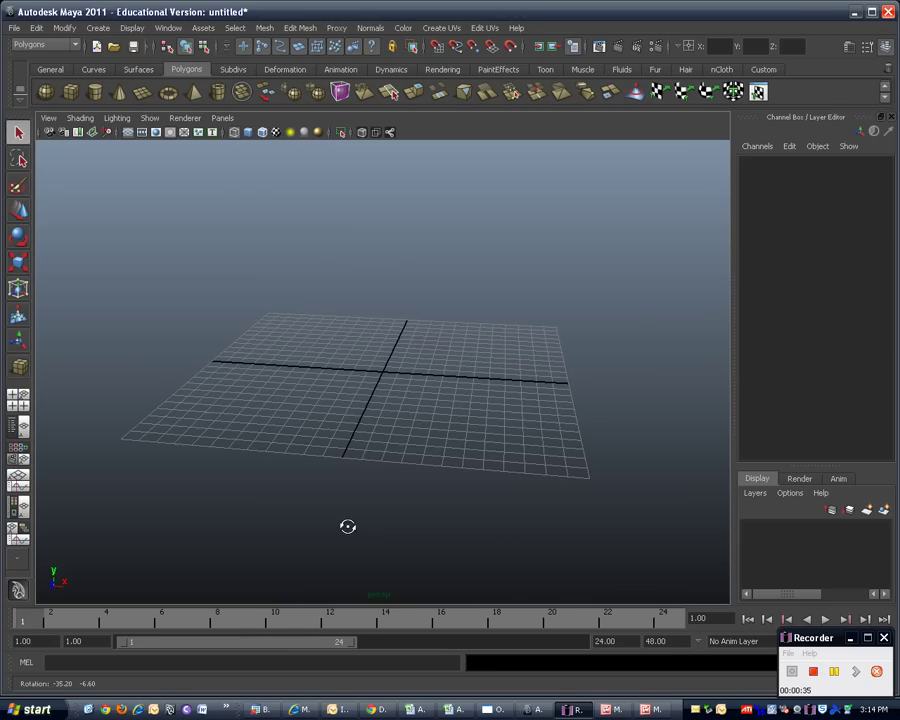
{"action": "left_click", "coordinate": [15, 28]}
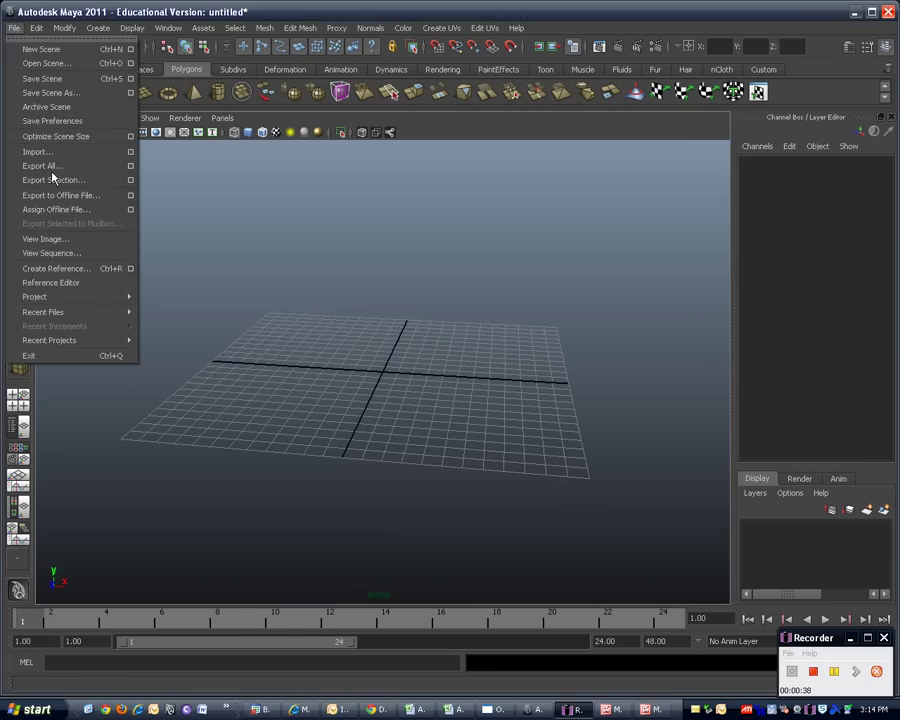
{"action": "mouse_move", "coordinate": [110, 297]}
{"action": "left_click", "coordinate": [173, 305]}
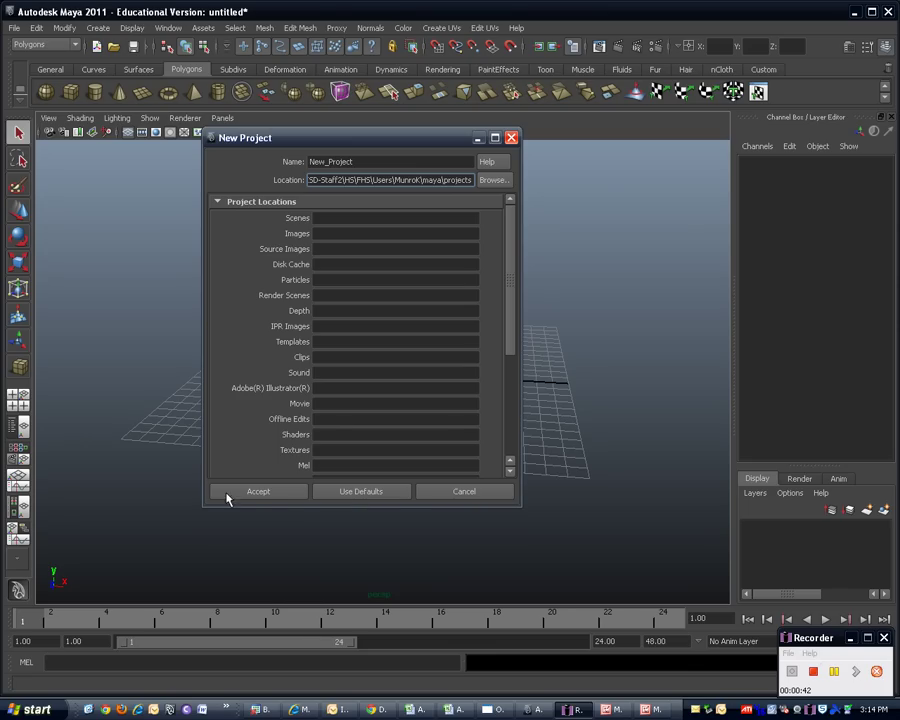
{"action": "left_click", "coordinate": [468, 492]}
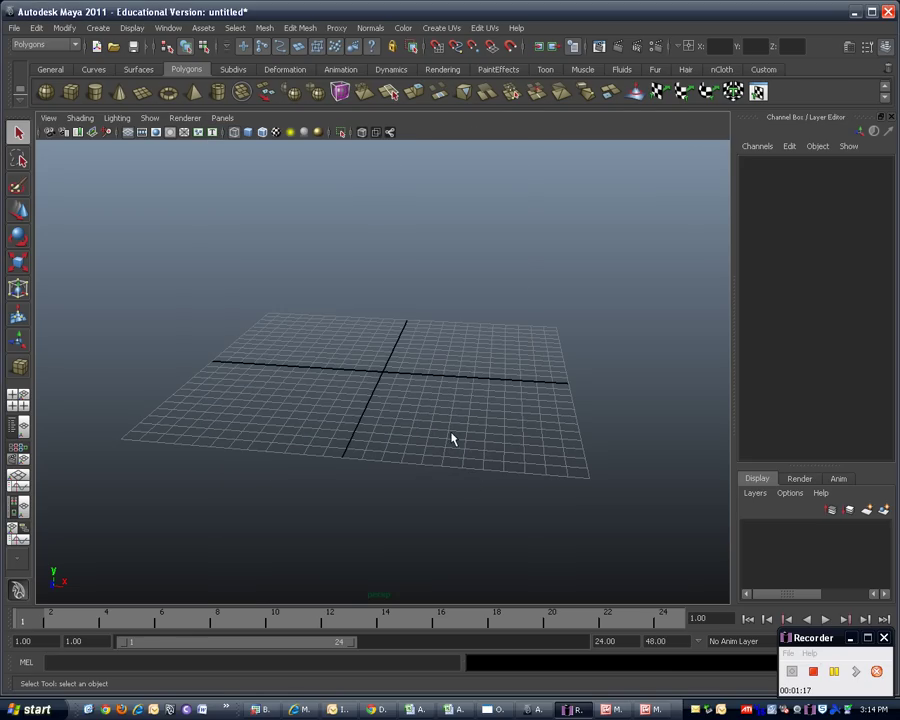
{"action": "middle_click_drag", "start_coordinate": [454, 466], "coordinate": [455, 506], "text": "alt"}
{"action": "left_click_drag", "start_coordinate": [457, 466], "coordinate": [462, 461], "text": "alt"}
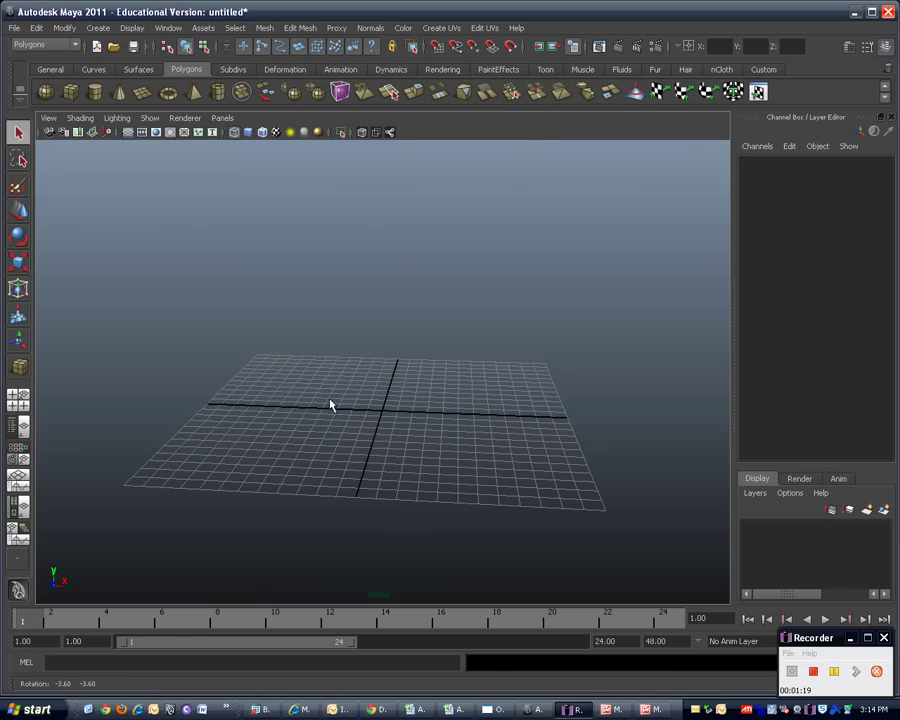
{"action": "left_click", "coordinate": [70, 93]}
{"action": "left_click_drag", "start_coordinate": [356, 426], "coordinate": [451, 391]}
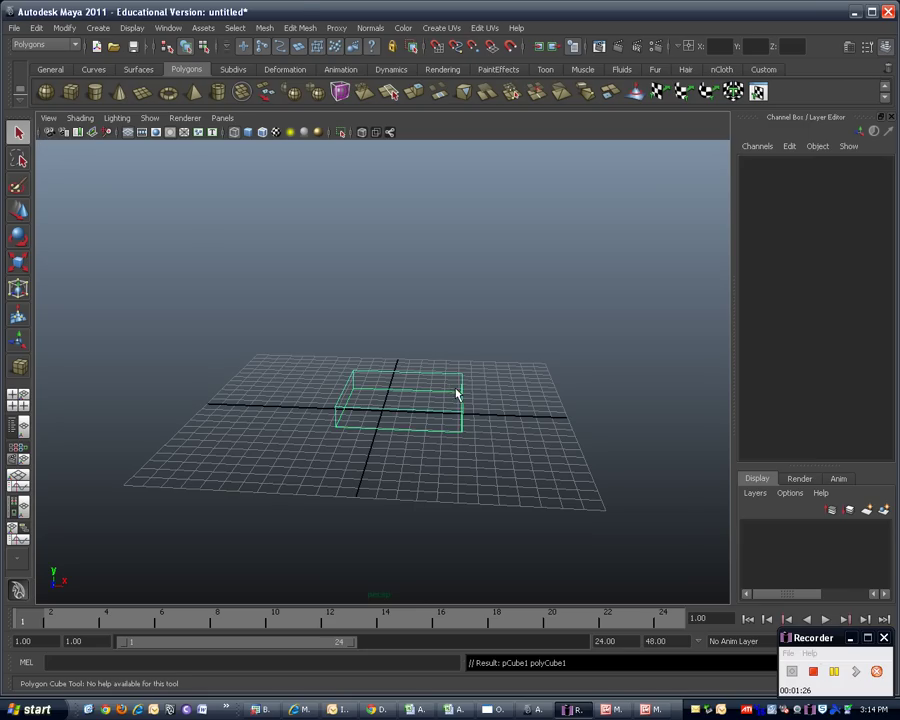
{"action": "key", "text": "Delete"}
Step: Create a polygon cube about 11.9 wide, 2.6 high and 10.5 deep around the grid center, shown smooth shaded
{"action": "left_click", "coordinate": [72, 93]}
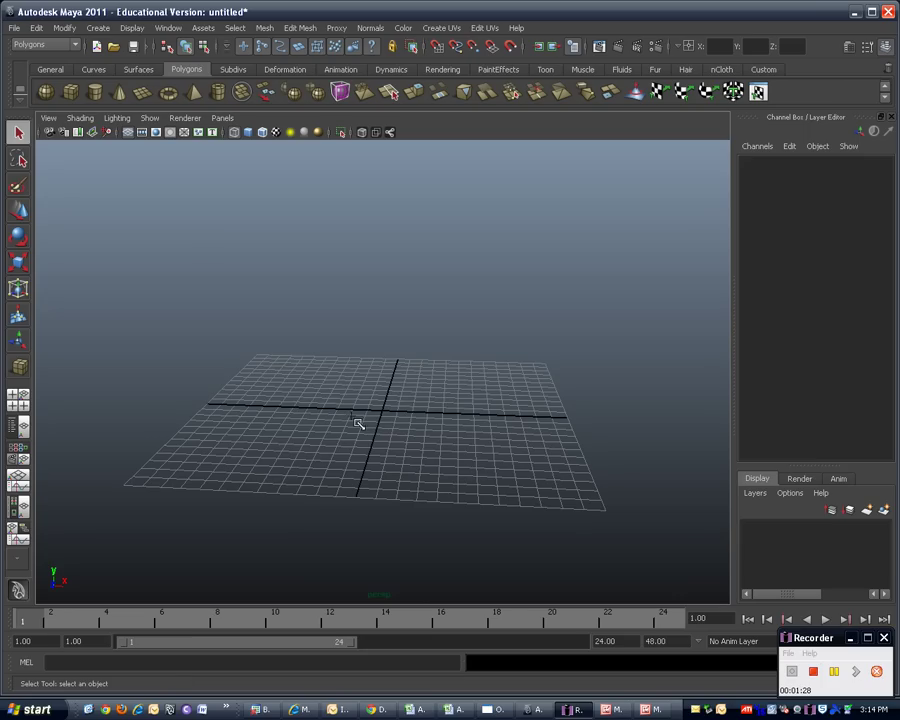
{"action": "left_click_drag", "start_coordinate": [319, 382], "coordinate": [488, 350]}
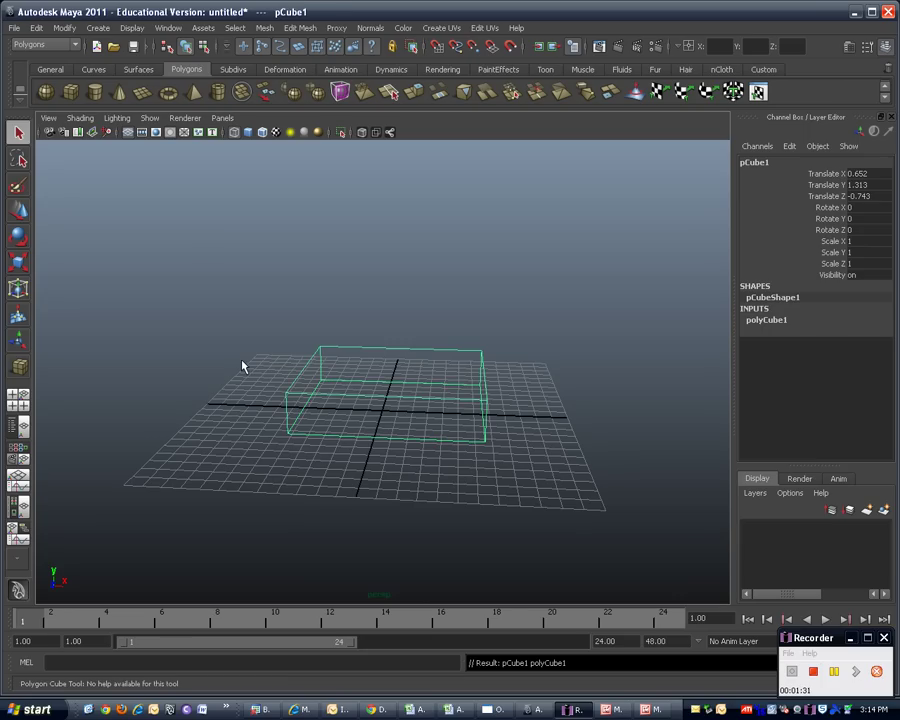
{"action": "key", "text": "5"}
Step: Raise the cube above the grid to about 6.6 in Y and scale it to about 1.62 in Y and 0.83 in Z
{"action": "left_click", "coordinate": [17, 212]}
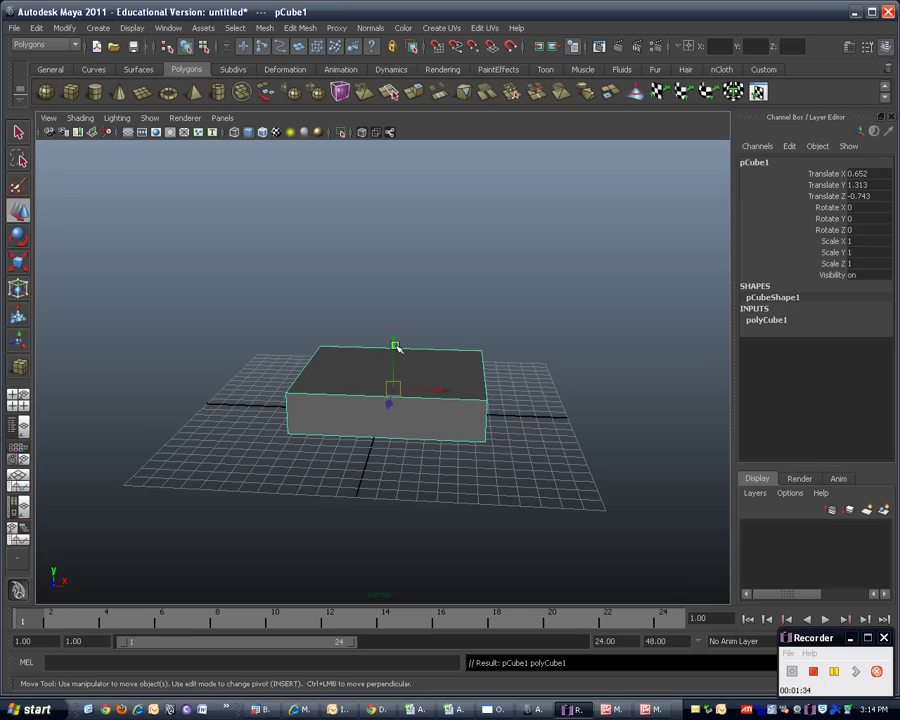
{"action": "left_click_drag", "start_coordinate": [396, 330], "coordinate": [396, 262]}
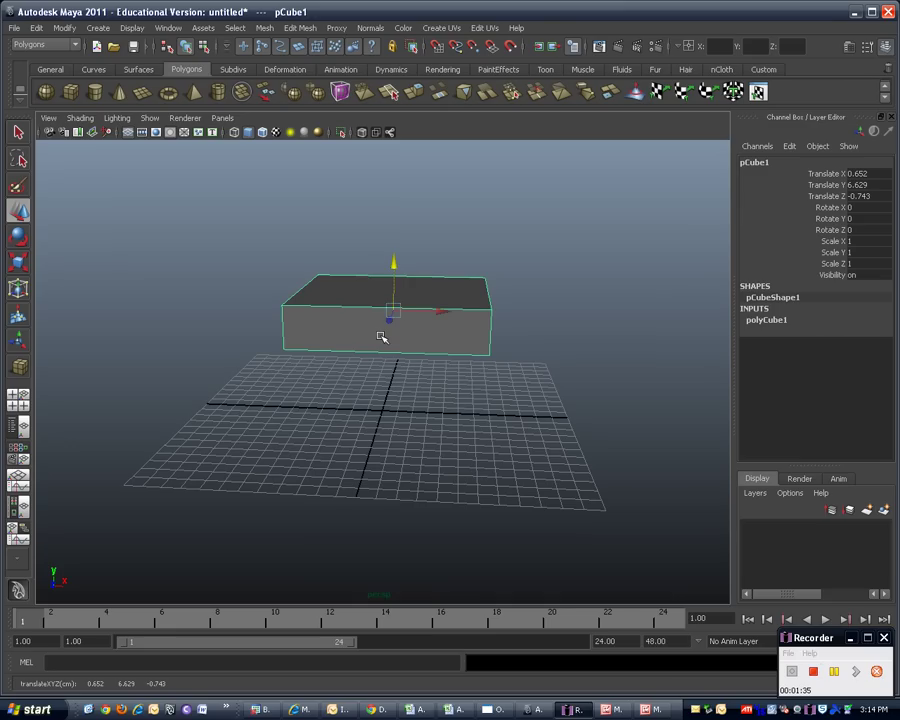
{"action": "left_click_drag", "start_coordinate": [468, 454], "coordinate": [388, 372], "text": "alt"}
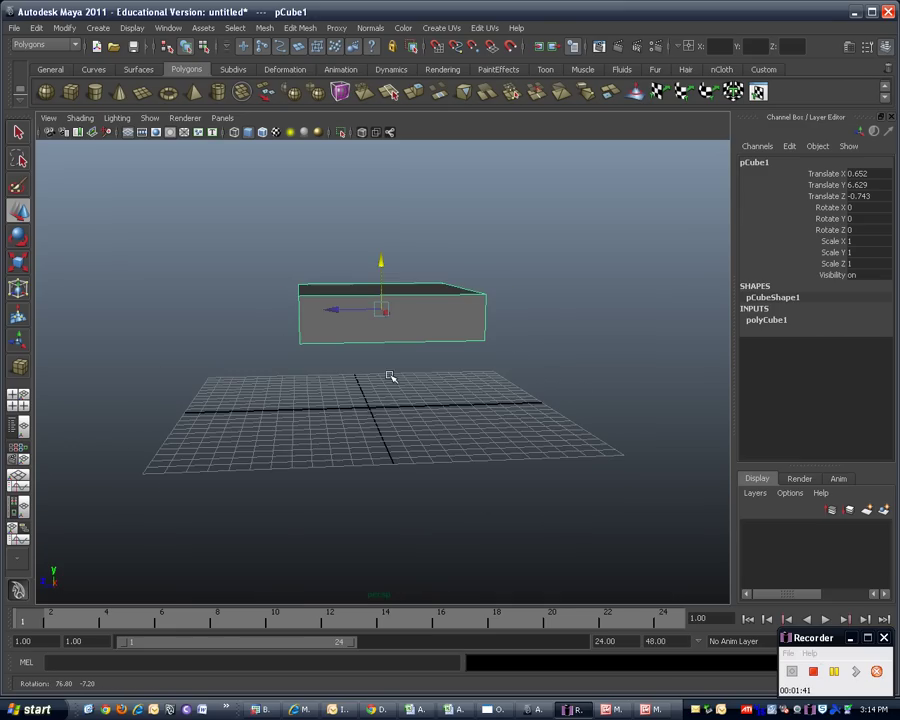
{"action": "left_click", "coordinate": [18, 262]}
{"action": "left_click_drag", "start_coordinate": [317, 311], "coordinate": [329, 311]}
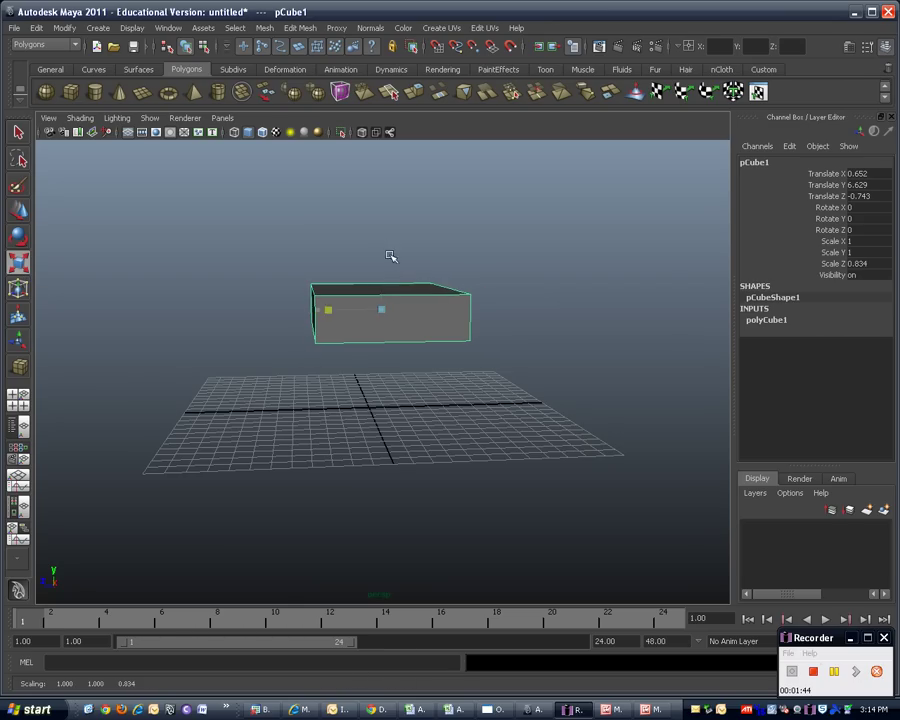
{"action": "left_click_drag", "start_coordinate": [381, 245], "coordinate": [383, 190]}
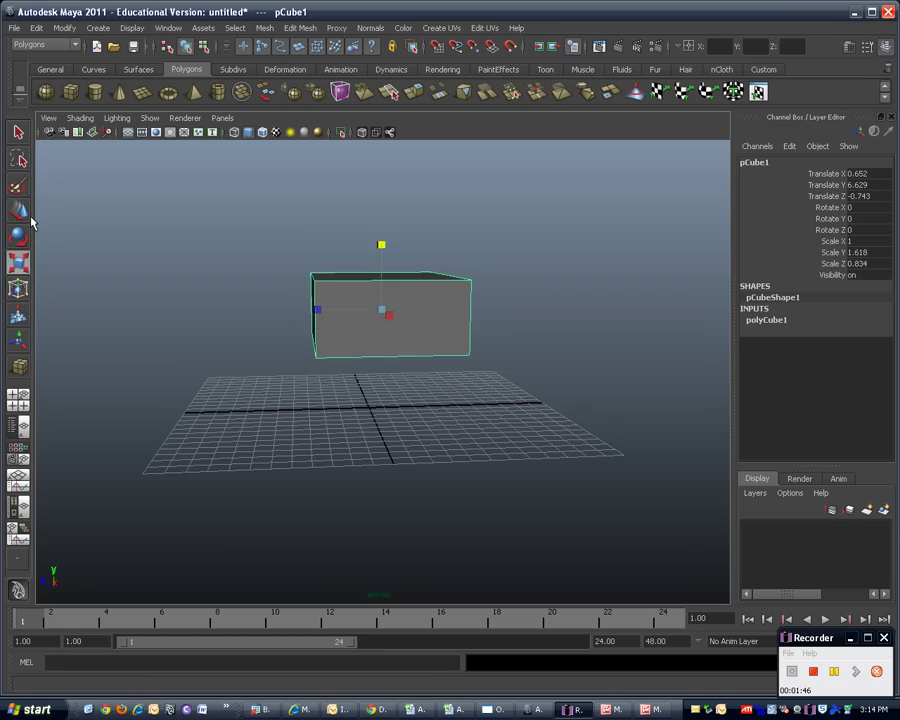
Step: Center the cube over the origin in the top view, with X and Z at 0, and return to the full perspective view
{"action": "left_click", "coordinate": [18, 210]}
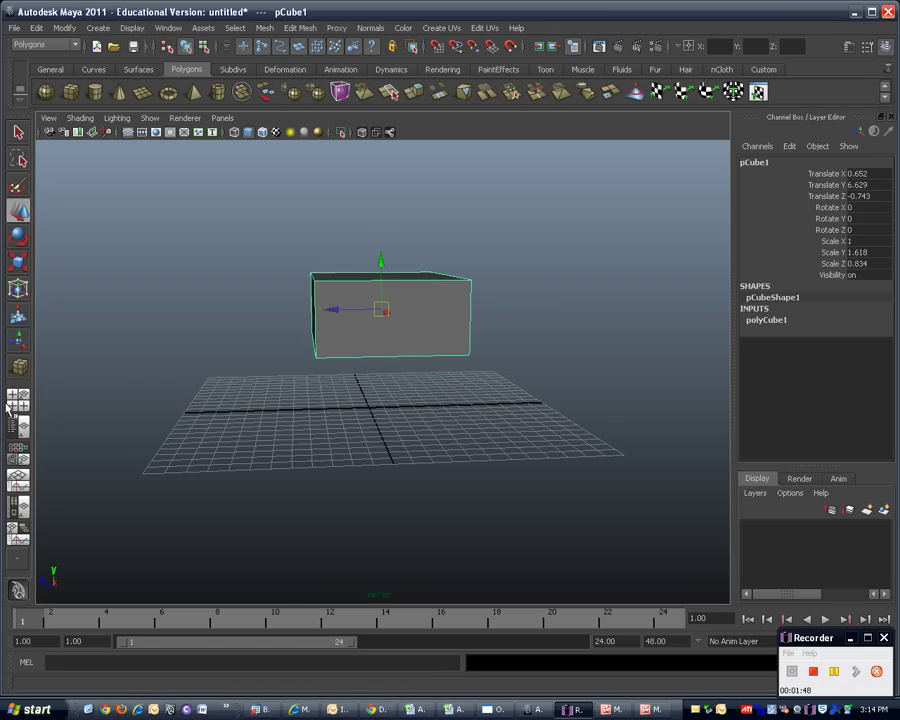
{"action": "key", "text": "space"}
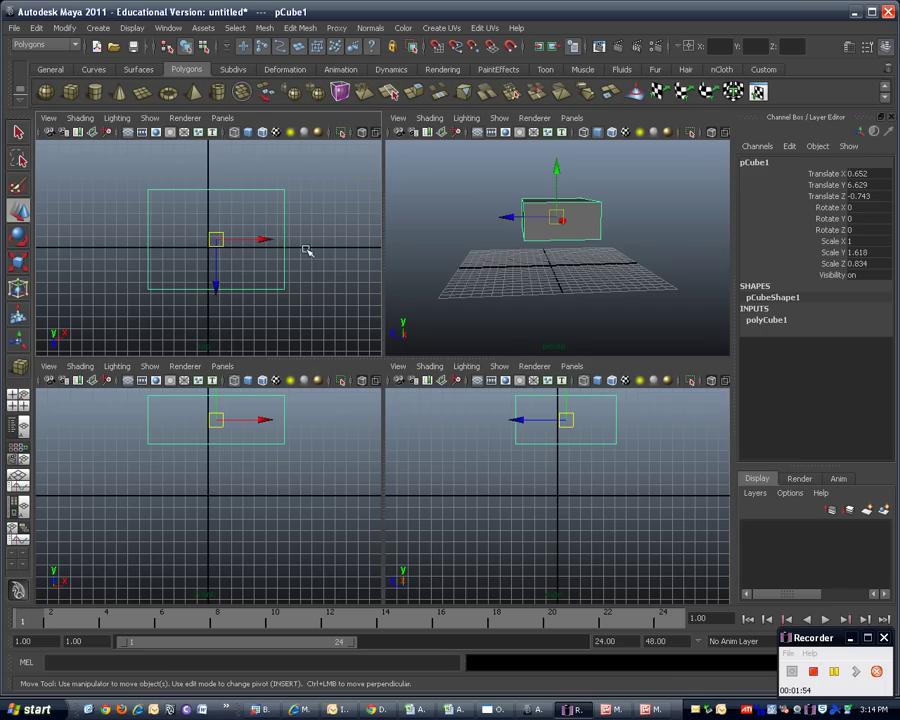
{"action": "left_click_drag", "start_coordinate": [256, 238], "coordinate": [208, 250]}
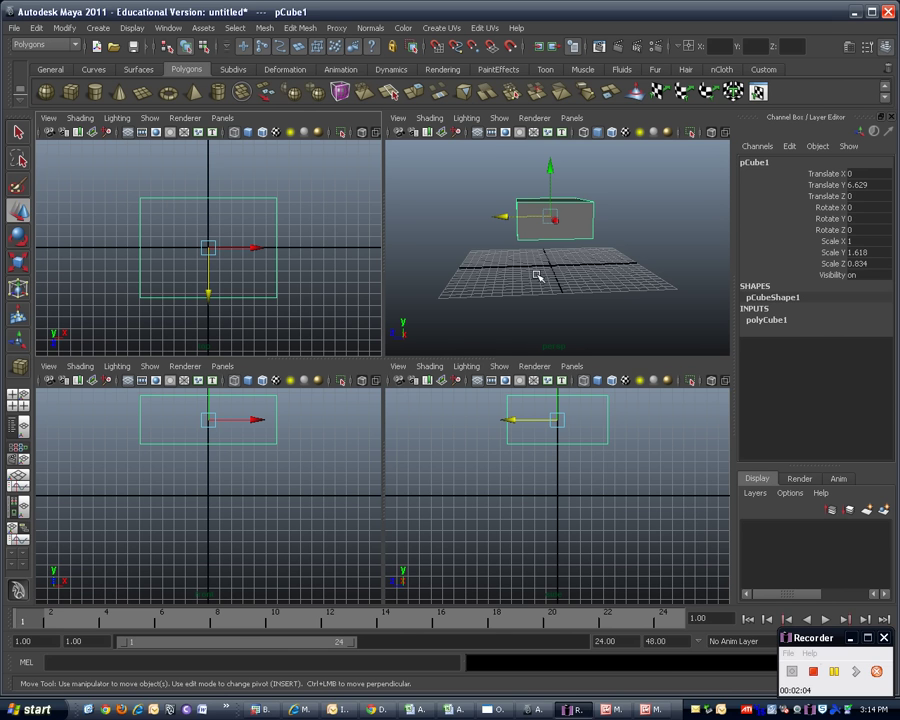
{"action": "key", "text": "space"}
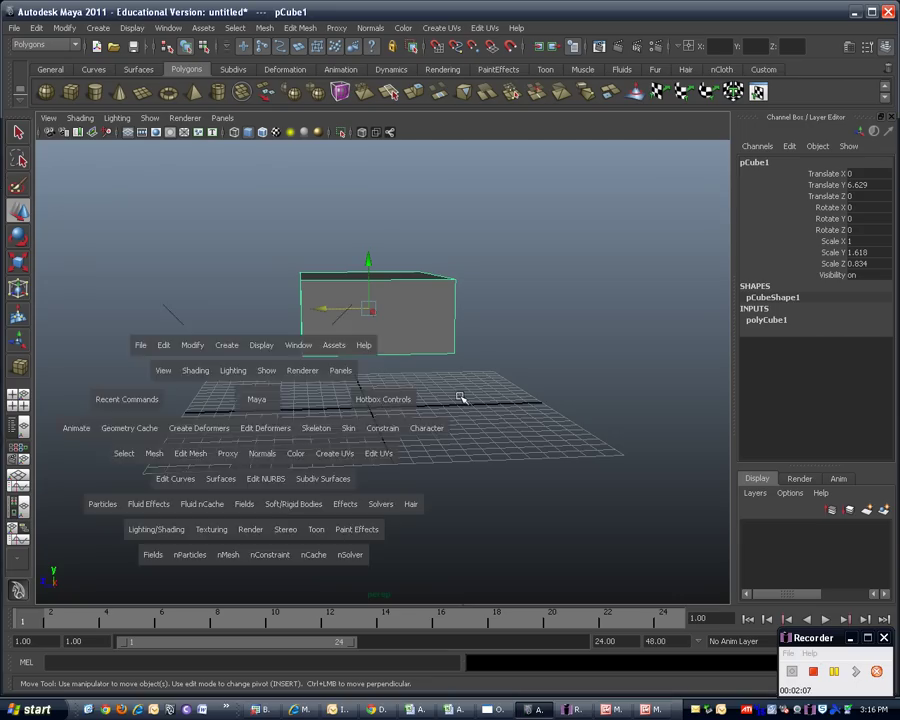
{"action": "key", "text": "space"}
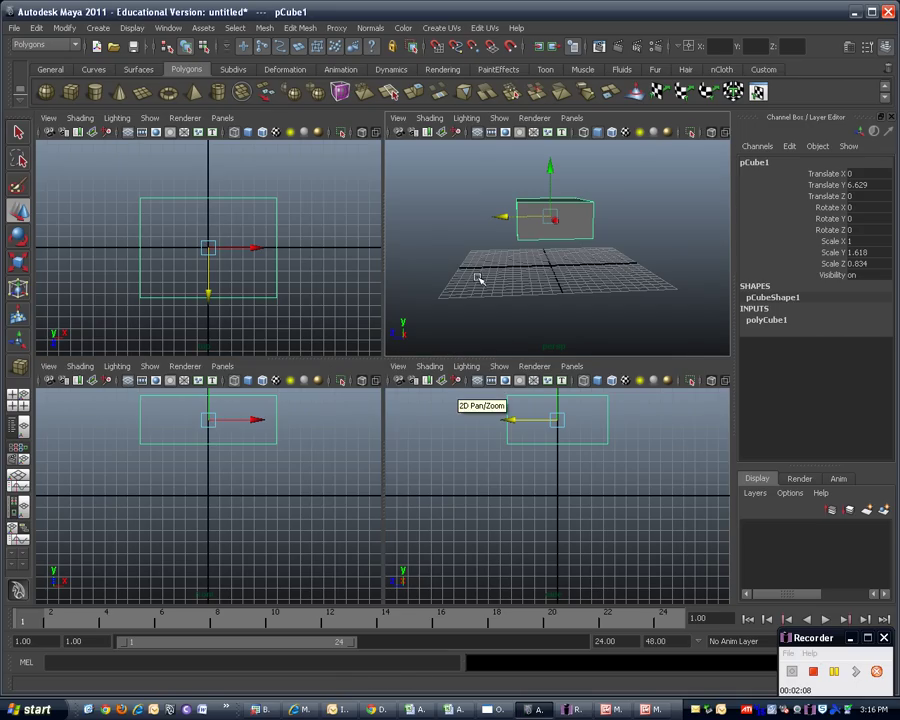
{"action": "key", "text": "space"}
Step: Set the cube's width subdivisions to 2
{"action": "left_click_drag", "start_coordinate": [338, 318], "coordinate": [424, 382], "text": "alt"}
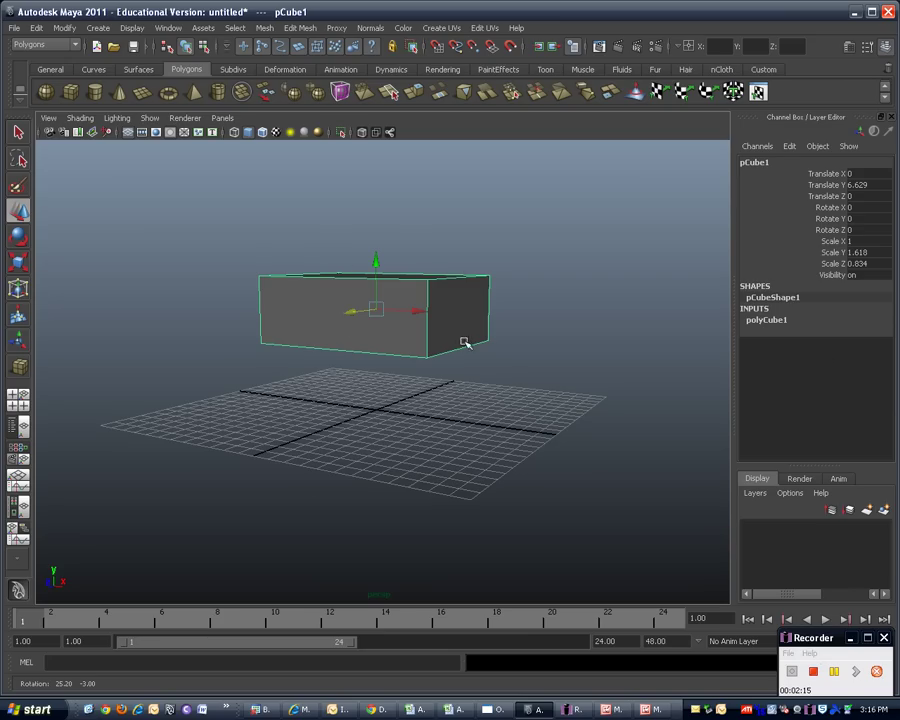
{"action": "left_click", "coordinate": [781, 321]}
{"action": "left_click", "coordinate": [858, 365]}
{"action": "type", "text": "2"}
{"action": "key", "text": "Return"}
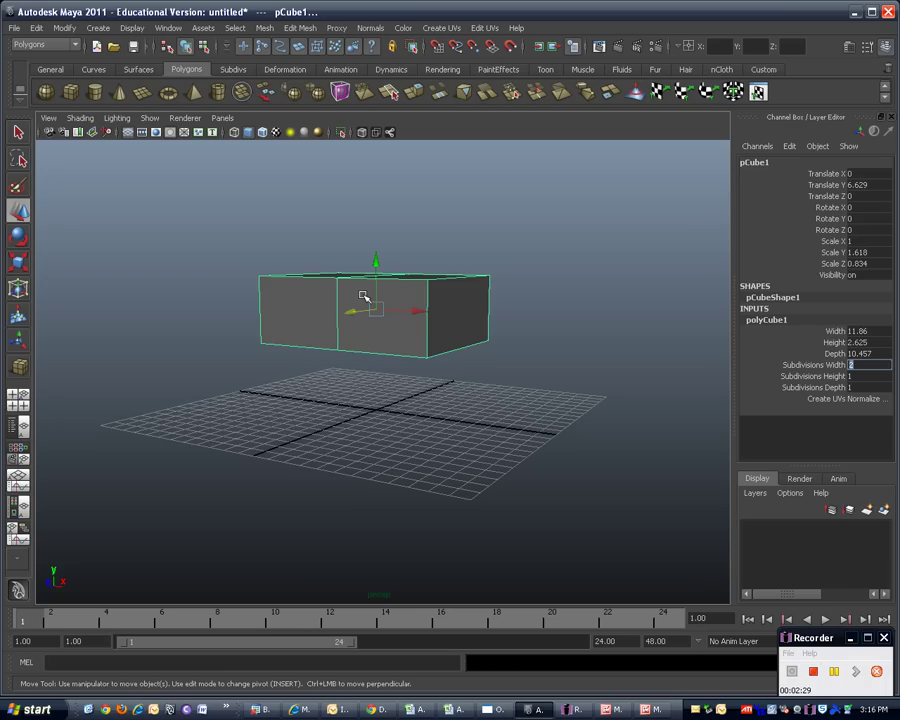
Step: Switch the cube to face selection and select both of its top faces
{"action": "left_click_drag", "start_coordinate": [329, 362], "coordinate": [402, 281], "text": "alt"}
{"action": "right_click_drag", "start_coordinate": [402, 312], "coordinate": [412, 255], "text": "alt"}
{"action": "middle_click_drag", "start_coordinate": [411, 260], "coordinate": [399, 309], "text": "alt"}
{"action": "right_click", "coordinate": [400, 367]}
{"action": "right_click_drag", "start_coordinate": [400, 368], "coordinate": [402, 400]}
{"action": "left_click", "coordinate": [420, 353]}
{"action": "left_click", "coordinate": [350, 330], "text": "shift"}
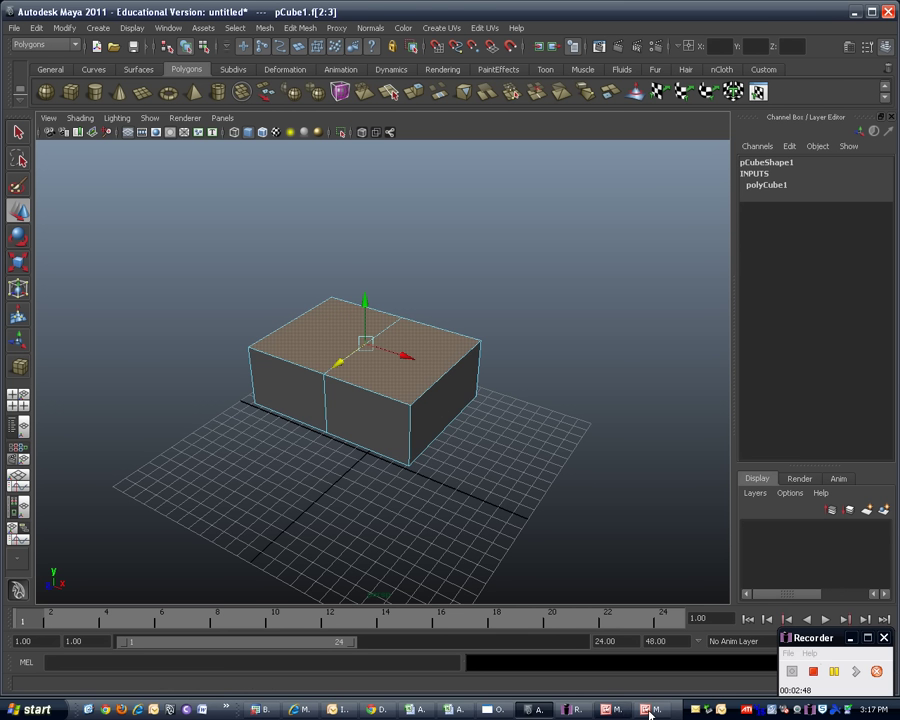
Step: Check the bear's proportions in the front reference image BoogFront.jpeg in Microsoft Office Picture Manager
{"action": "left_click", "coordinate": [648, 711]}
{"action": "left_click", "coordinate": [610, 710]}
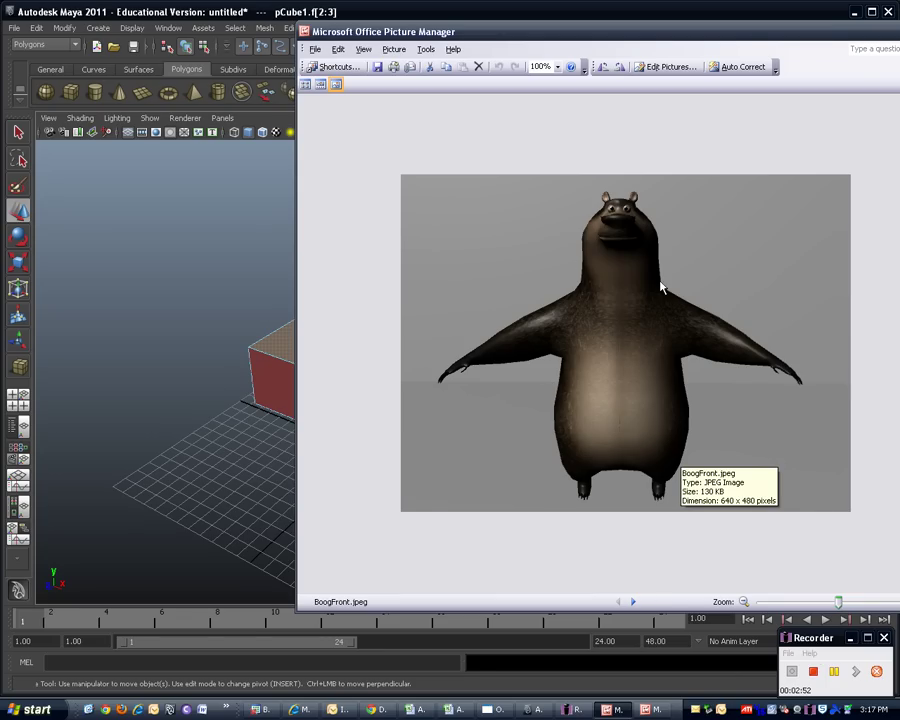
{"action": "left_click_drag", "start_coordinate": [754, 36], "coordinate": [658, 36]}
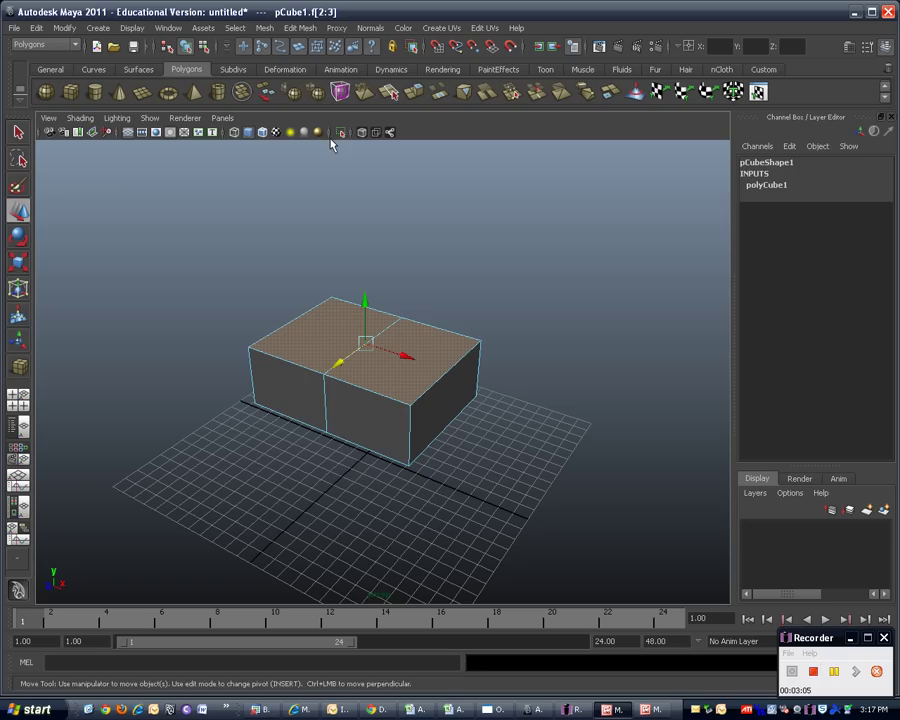
Step: Extrude the two top faces together upward by about 5.7 and taper them to about 0.69 by 0.82 scale
{"action": "left_click", "coordinate": [297, 28]}
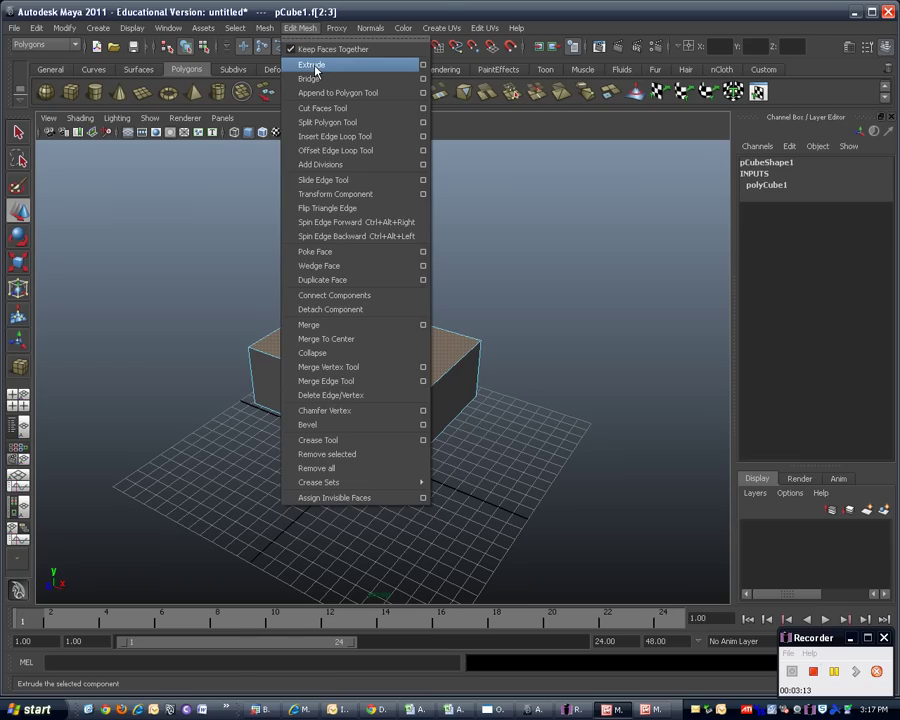
{"action": "left_click", "coordinate": [315, 66]}
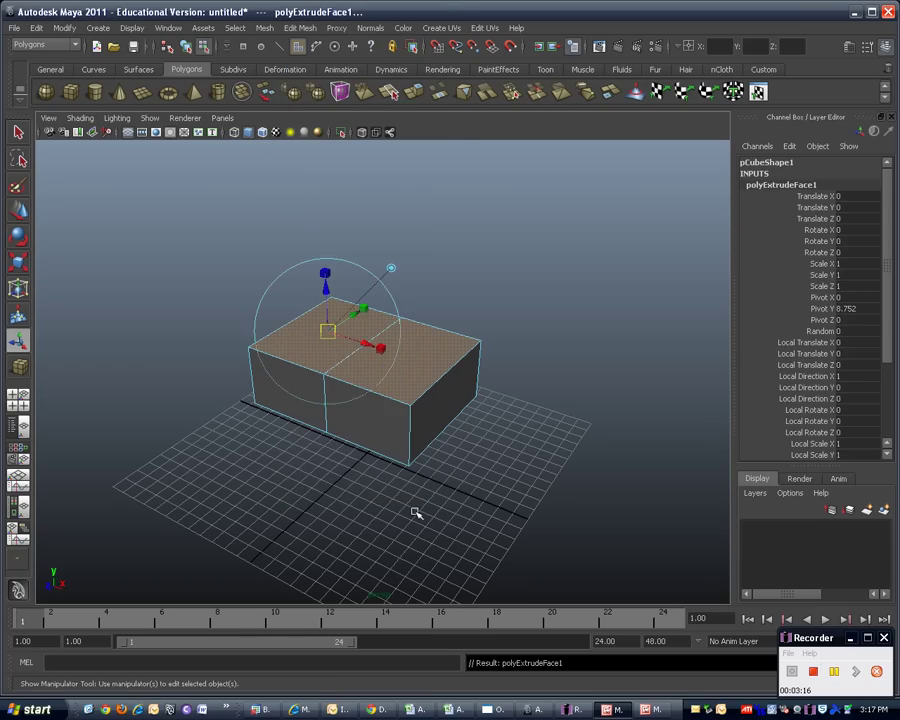
{"action": "middle_click_drag", "start_coordinate": [458, 443], "coordinate": [454, 496], "text": "alt"}
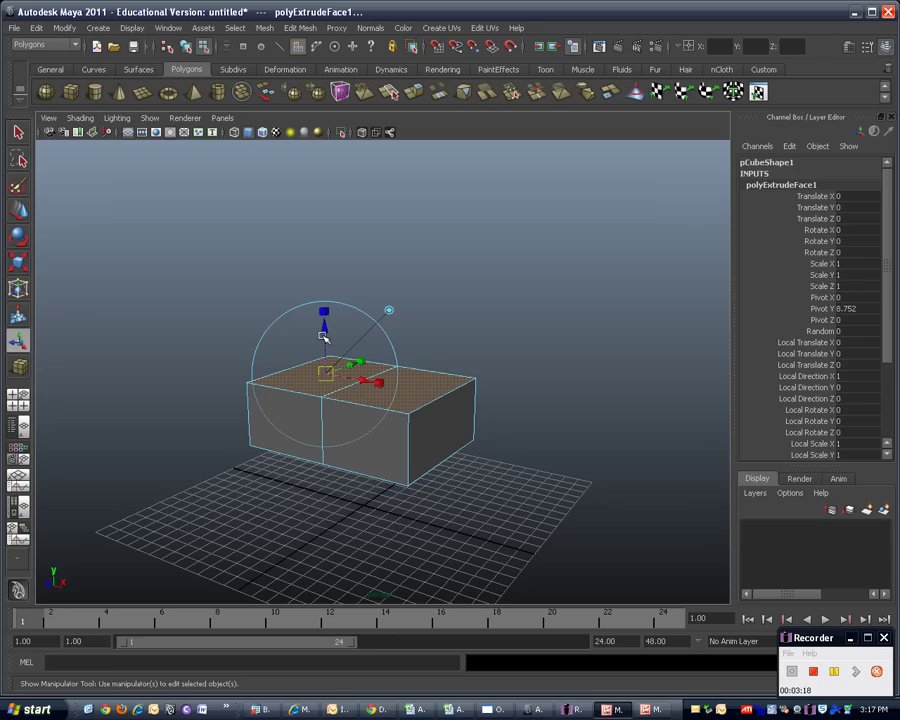
{"action": "left_click_drag", "start_coordinate": [323, 337], "coordinate": [323, 240]}
{"action": "left_click_drag", "start_coordinate": [458, 550], "coordinate": [375, 279], "text": "alt"}
{"action": "left_click_drag", "start_coordinate": [422, 510], "coordinate": [492, 508], "text": "alt"}
{"action": "left_click_drag", "start_coordinate": [394, 289], "coordinate": [374, 288]}
{"action": "left_click_drag", "start_coordinate": [509, 426], "coordinate": [491, 425], "text": "alt"}
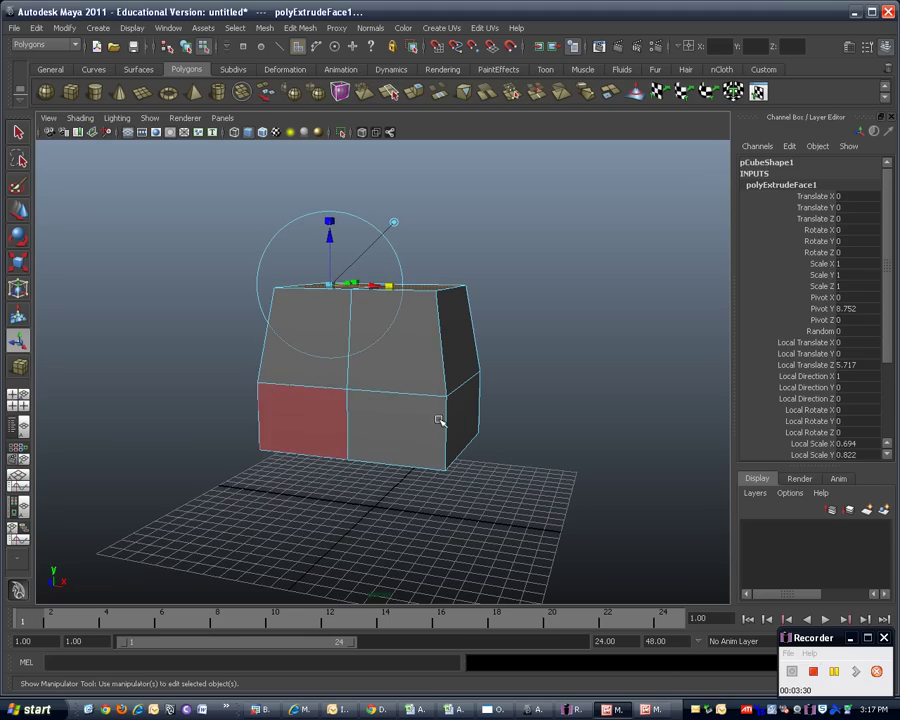
Step: Extrude the top faces again upward by about 5 and taper them to about 0.77 by 0.79 scale
{"action": "left_click_drag", "start_coordinate": [538, 365], "coordinate": [484, 442], "text": "alt"}
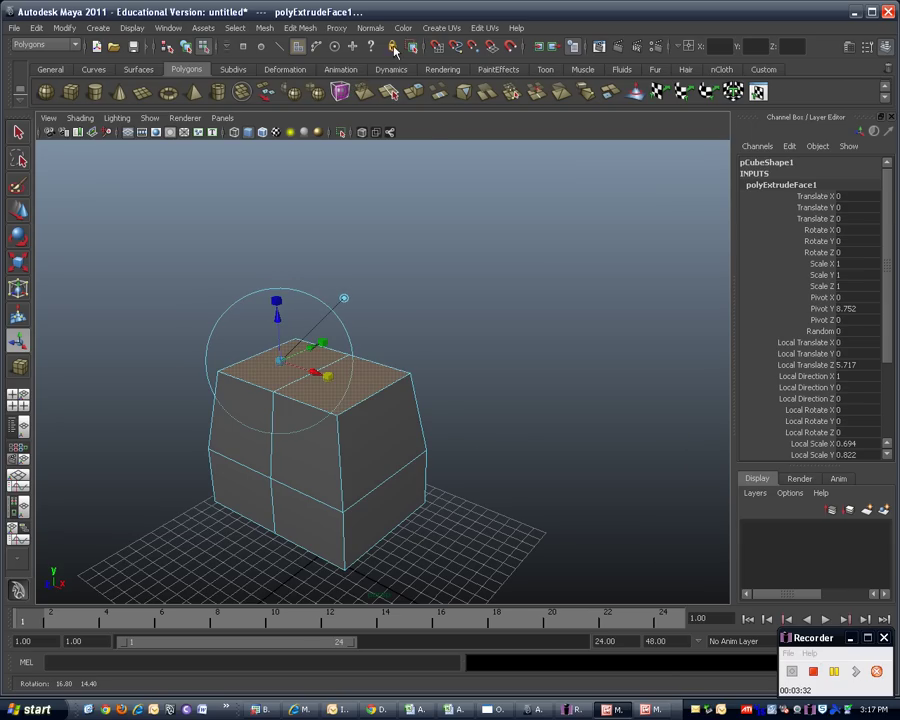
{"action": "left_click", "coordinate": [300, 28]}
{"action": "left_click", "coordinate": [310, 67]}
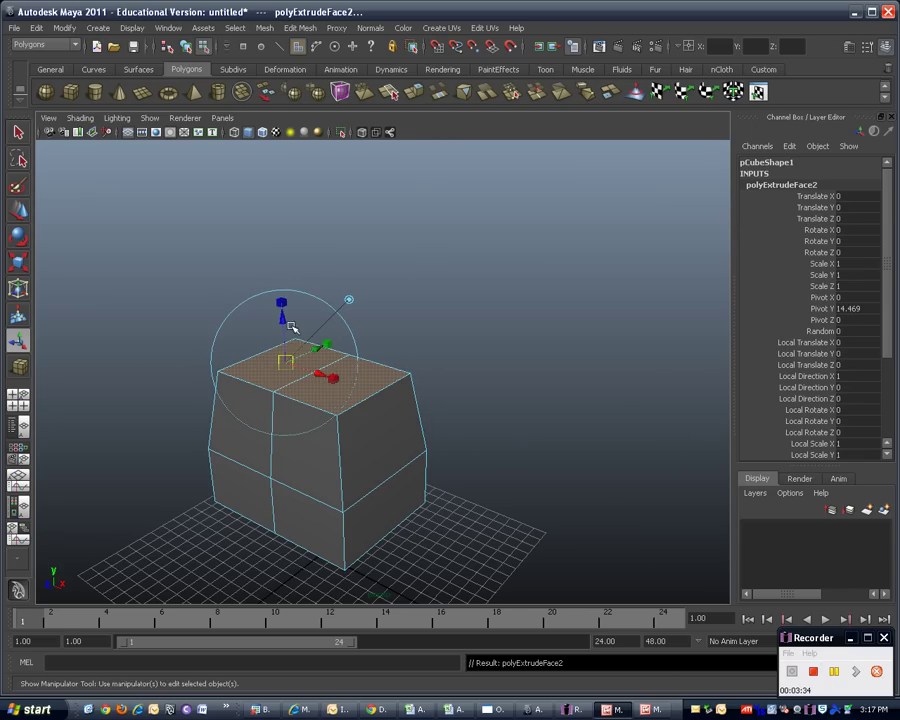
{"action": "left_click_drag", "start_coordinate": [283, 319], "coordinate": [280, 242]}
{"action": "left_click_drag", "start_coordinate": [406, 394], "coordinate": [349, 279], "text": "alt"}
{"action": "left_click_drag", "start_coordinate": [444, 338], "coordinate": [352, 274], "text": "alt"}
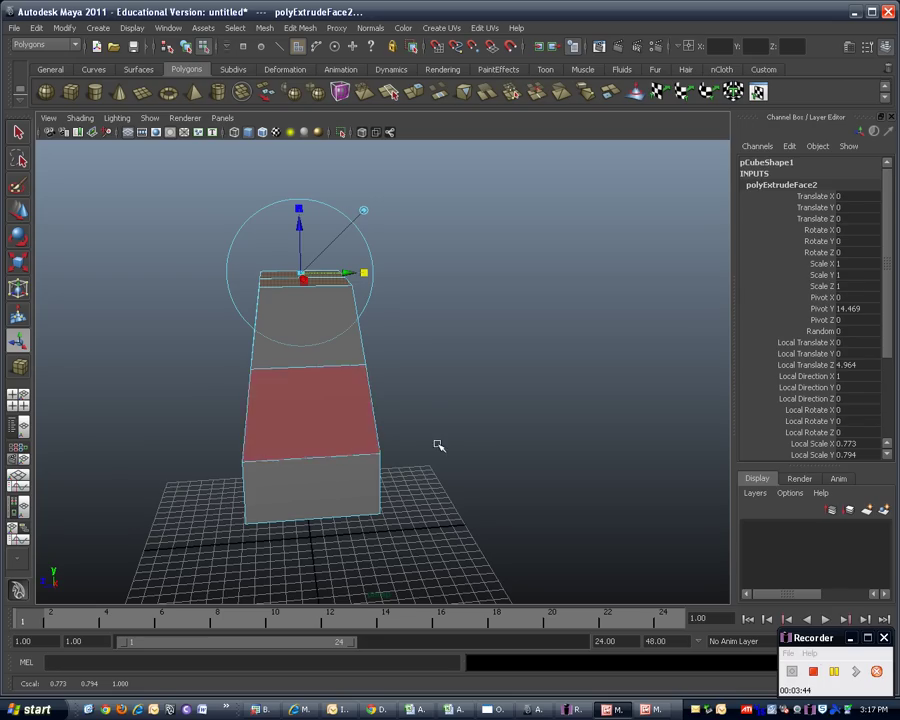
Step: Select the horizontal edge loop between the body's two extruded sections and scale it narrower along X
{"action": "left_click_drag", "start_coordinate": [477, 449], "coordinate": [550, 442], "text": "alt"}
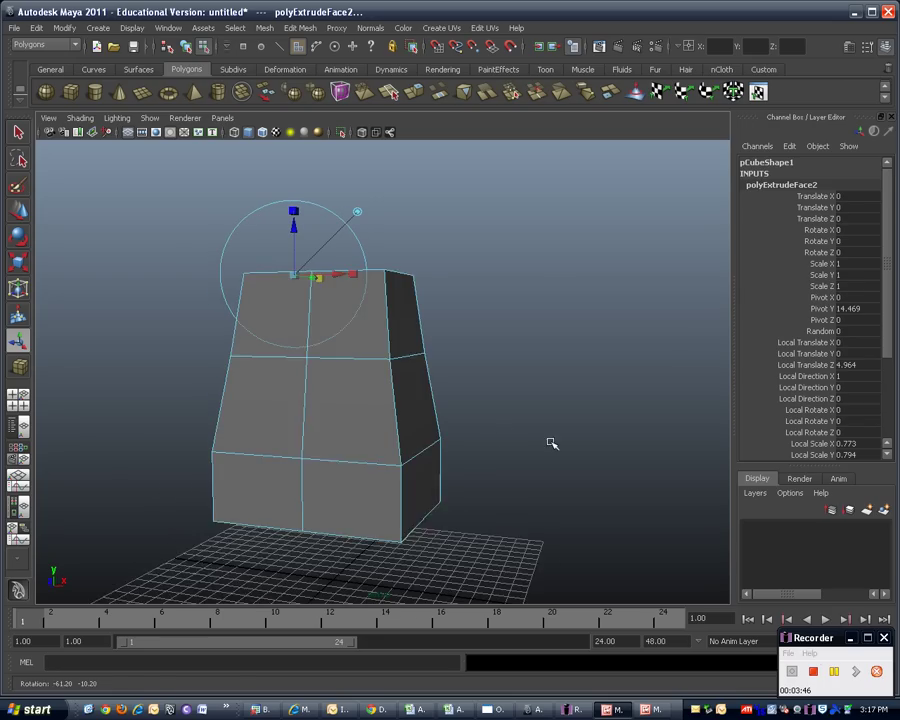
{"action": "right_click", "coordinate": [376, 366]}
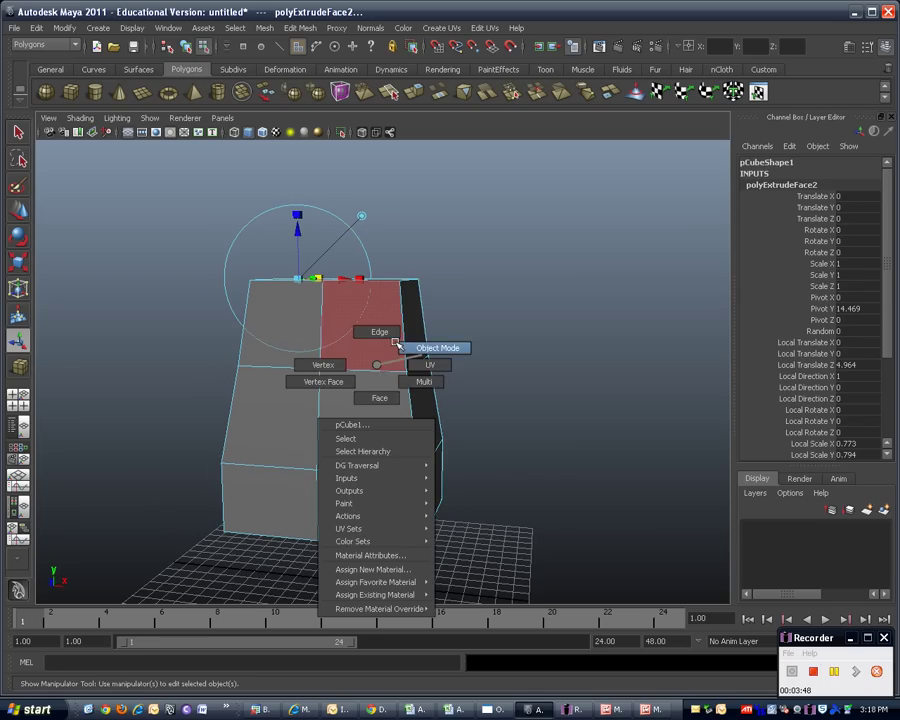
{"action": "right_click_drag", "start_coordinate": [376, 366], "coordinate": [380, 332]}
{"action": "double_click", "coordinate": [355, 370]}
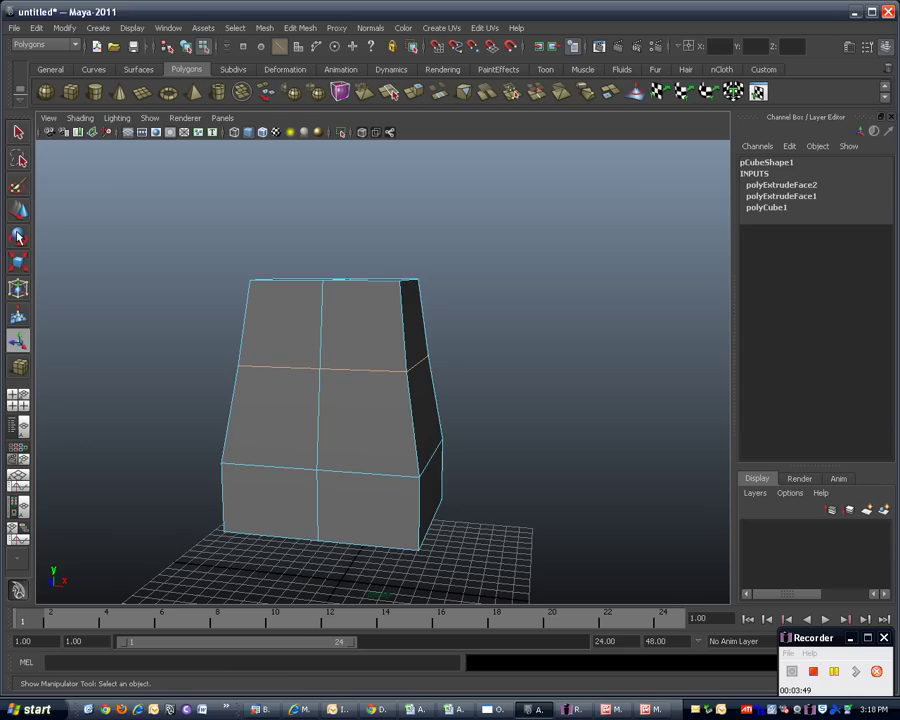
{"action": "left_click", "coordinate": [17, 261]}
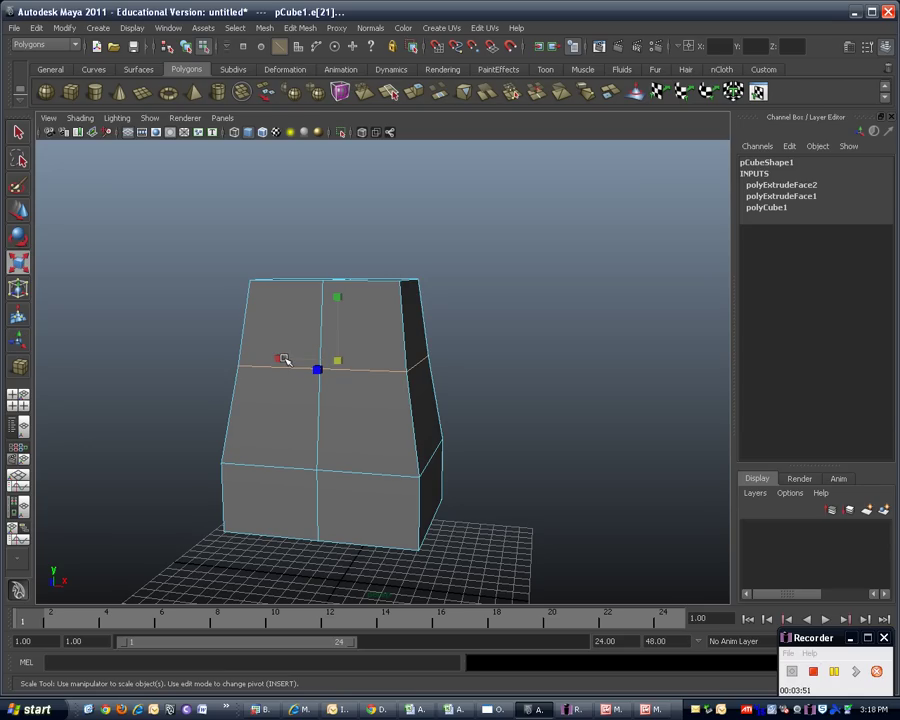
{"action": "left_click_drag", "start_coordinate": [283, 358], "coordinate": [292, 398]}
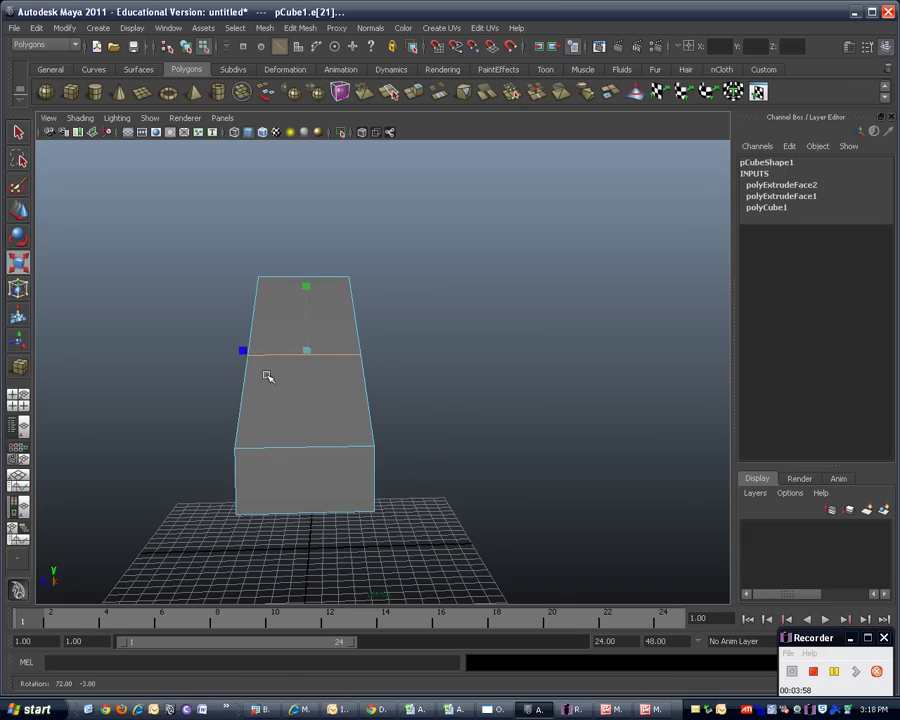
{"action": "left_click_drag", "start_coordinate": [242, 349], "coordinate": [402, 418]}
Step: Switch to vertex selection and move the outer vertices of that middle loop slightly outward along X on both sides
{"action": "right_click_drag", "start_coordinate": [416, 389], "coordinate": [360, 389]}
{"action": "left_click_drag", "start_coordinate": [458, 376], "coordinate": [414, 340]}
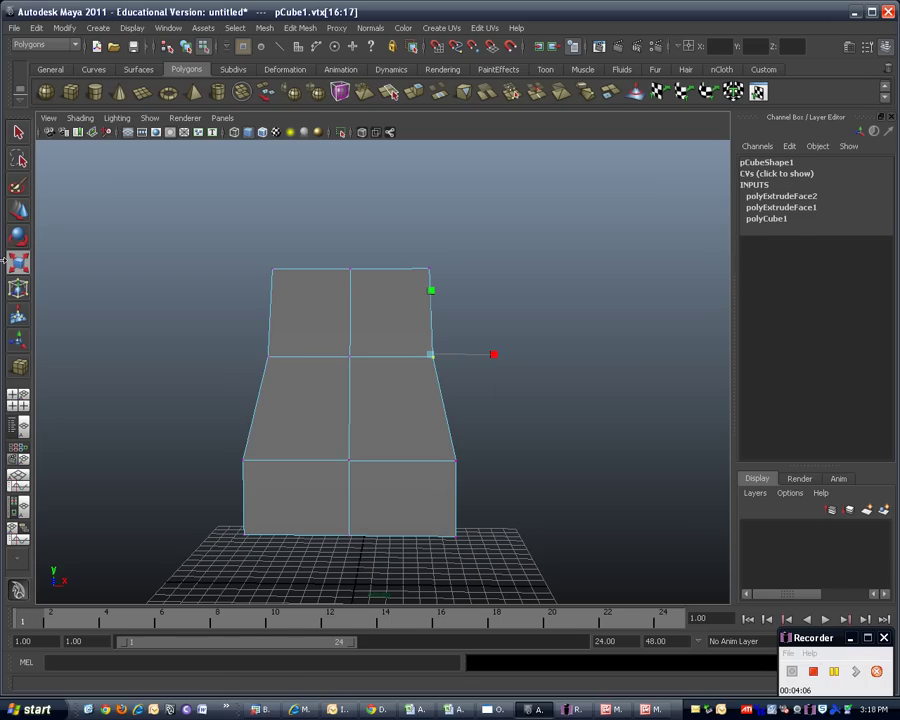
{"action": "left_click", "coordinate": [14, 208]}
{"action": "left_click_drag", "start_coordinate": [480, 354], "coordinate": [483, 354]}
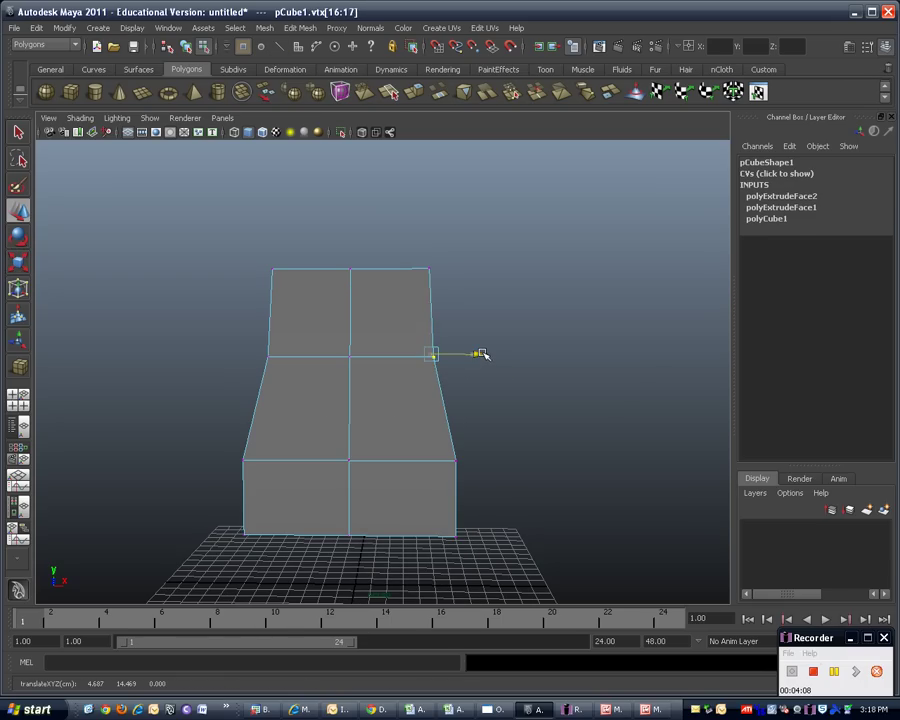
{"action": "left_click", "coordinate": [265, 356]}
{"action": "left_click_drag", "start_coordinate": [313, 356], "coordinate": [308, 357]}
{"action": "left_click_drag", "start_coordinate": [463, 375], "coordinate": [415, 340]}
{"action": "left_click_drag", "start_coordinate": [483, 354], "coordinate": [485, 354]}
Step: Move the middle loop's back vertices to about Z -3.3 and its front vertices to about Z 3.54
{"action": "left_click_drag", "start_coordinate": [516, 392], "coordinate": [378, 397], "text": "alt"}
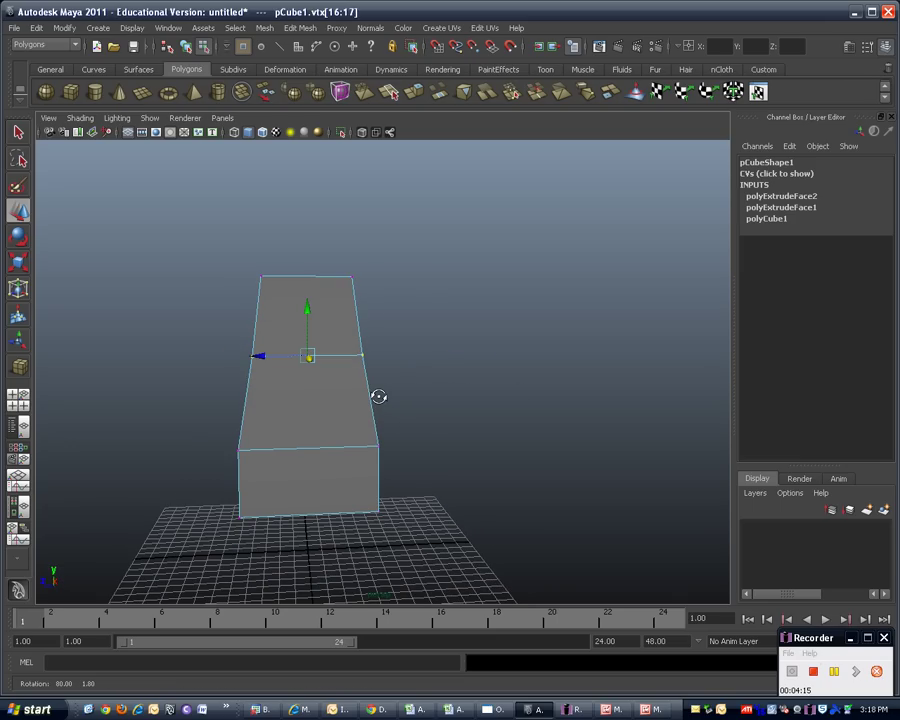
{"action": "left_click", "coordinate": [363, 354]}
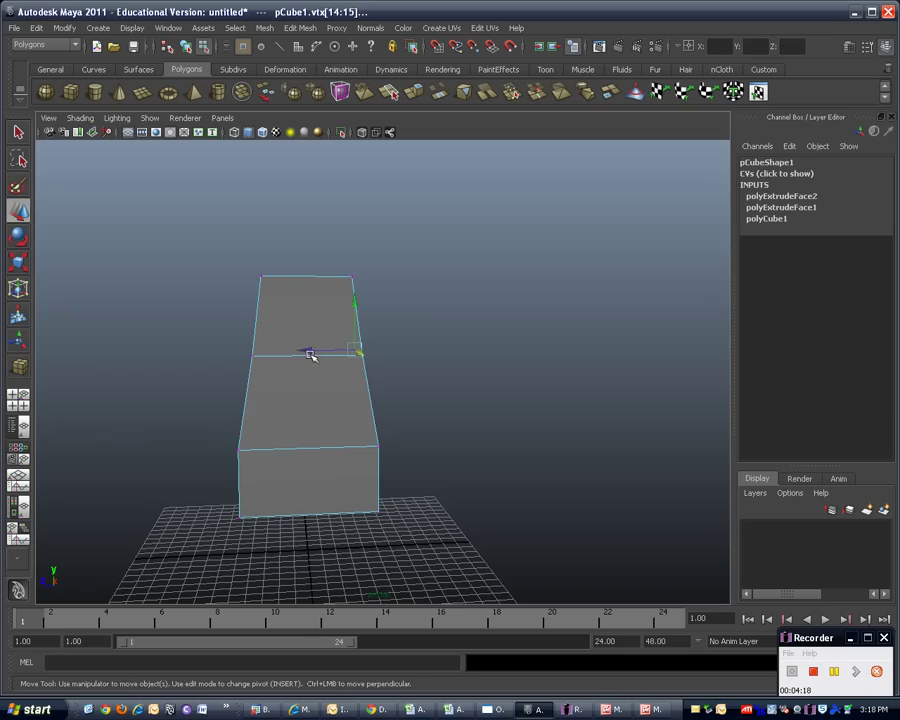
{"action": "left_click_drag", "start_coordinate": [311, 354], "coordinate": [309, 354]}
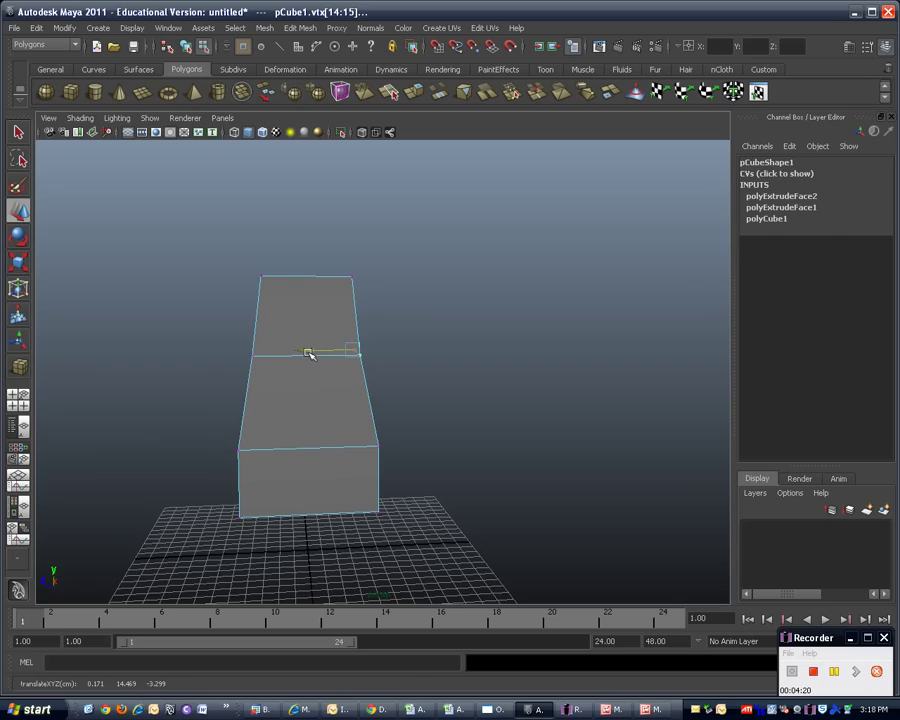
{"action": "left_click", "coordinate": [254, 354]}
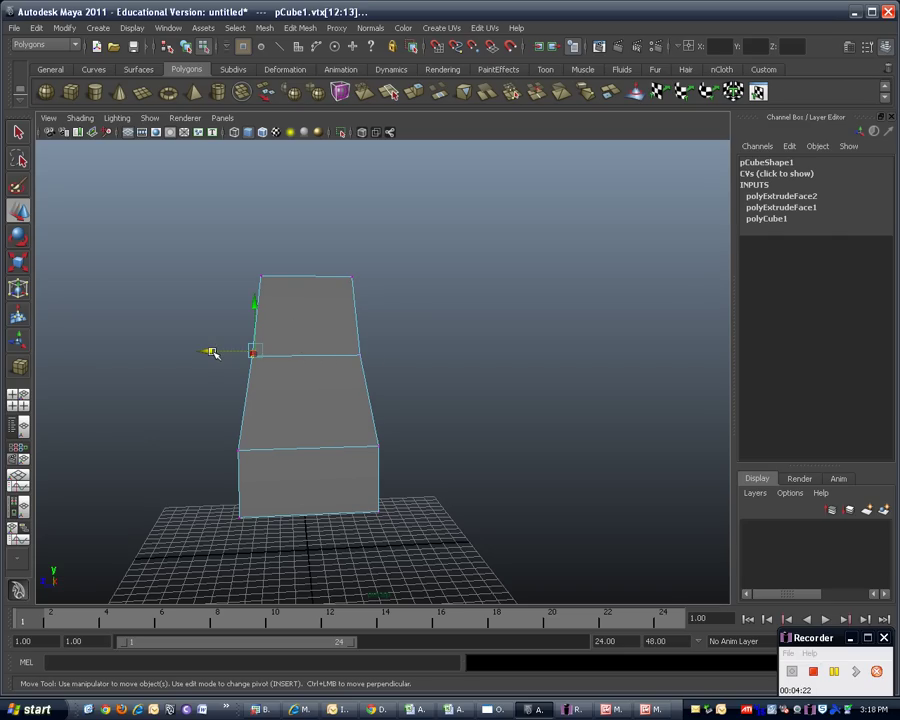
{"action": "left_click_drag", "start_coordinate": [212, 352], "coordinate": [209, 351]}
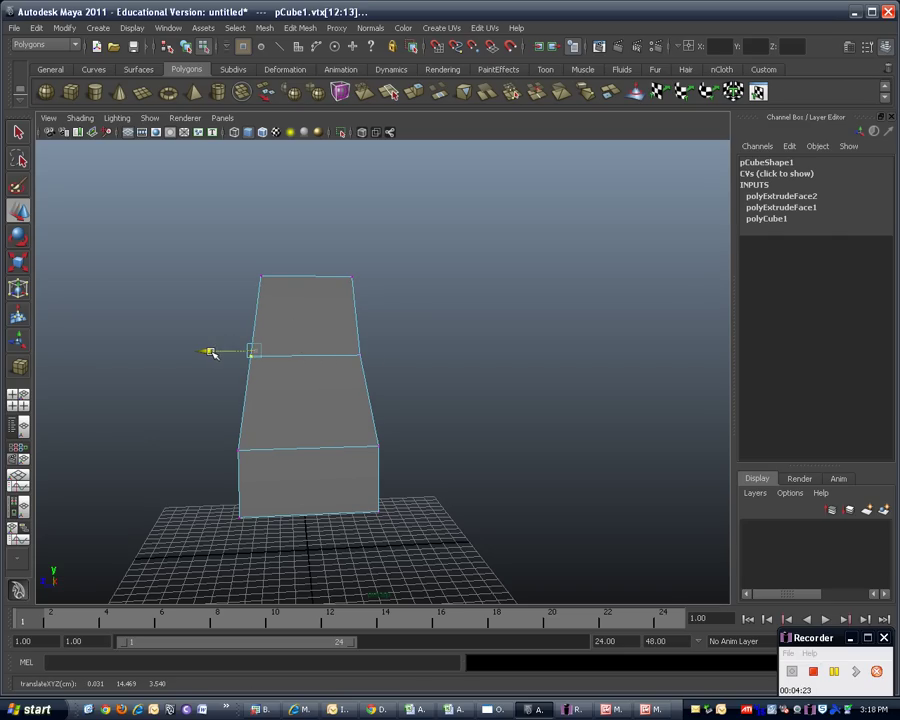
Step: Switch the mesh to face selection and select both top faces of the body
{"action": "right_click_drag", "start_coordinate": [291, 312], "coordinate": [304, 316]}
{"action": "left_click_drag", "start_coordinate": [280, 344], "coordinate": [362, 386], "text": "alt"}
{"action": "right_click_drag", "start_coordinate": [318, 323], "coordinate": [312, 330]}
{"action": "left_click", "coordinate": [314, 326]}
{"action": "left_click", "coordinate": [264, 293], "text": "shift"}
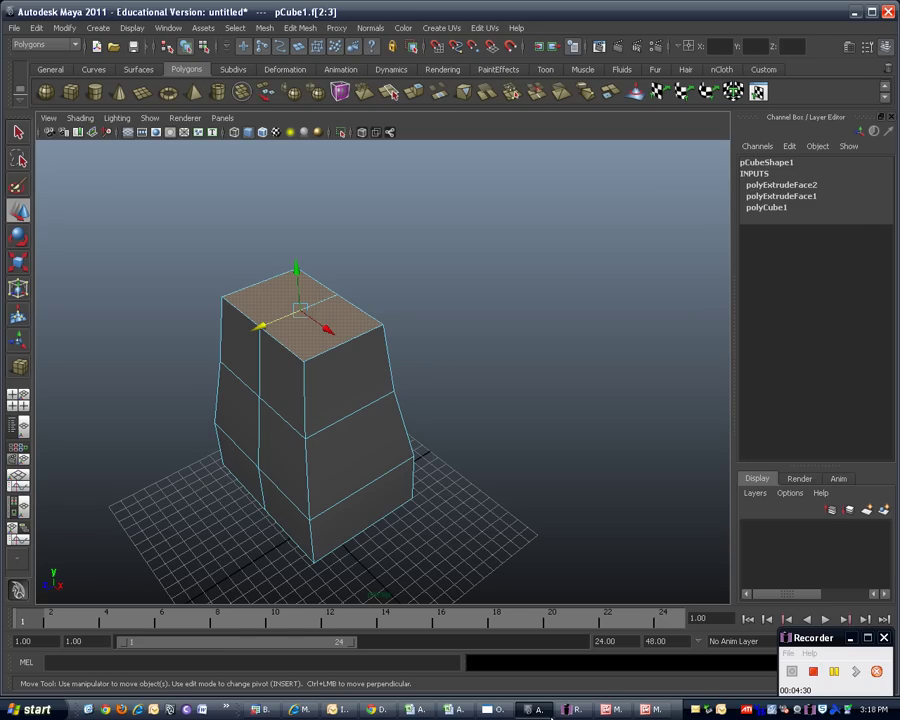
Step: Check the bear's neck and head profile in the side reference image BoogSide.jpeg in Microsoft Office Picture Manager
{"action": "left_click", "coordinate": [614, 710]}
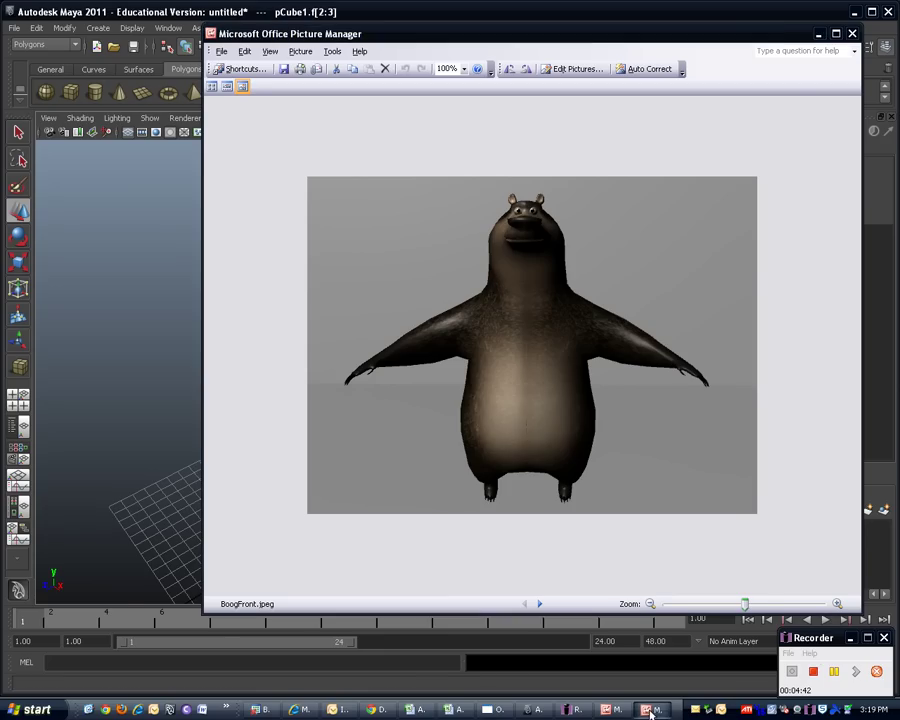
{"action": "left_click_drag", "start_coordinate": [440, 33], "coordinate": [364, 33]}
{"action": "key", "text": "Right"}
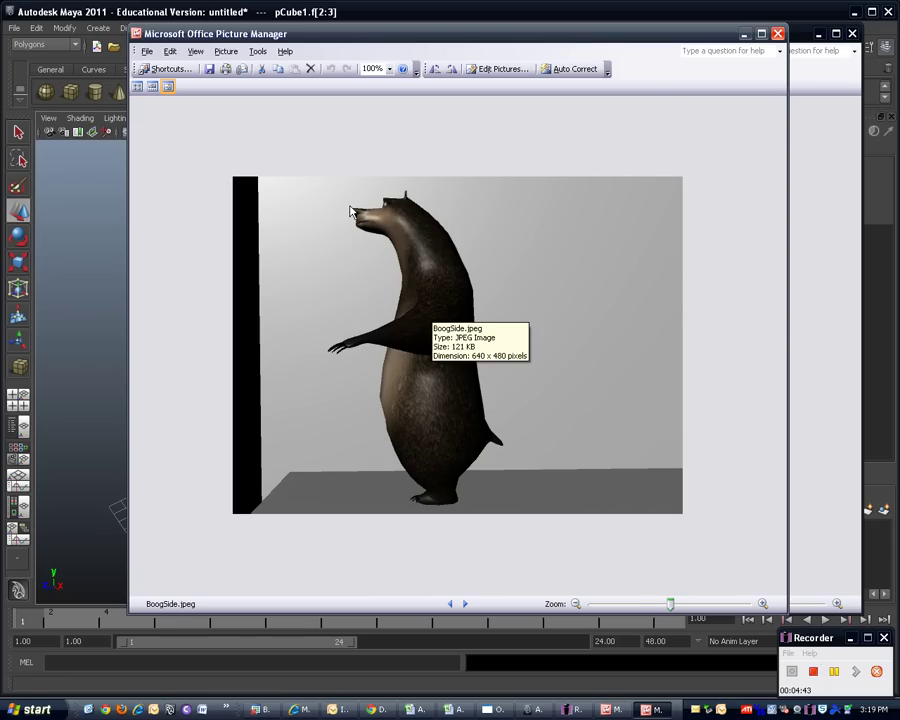
{"action": "left_click", "coordinate": [777, 33]}
{"action": "left_click", "coordinate": [818, 36]}
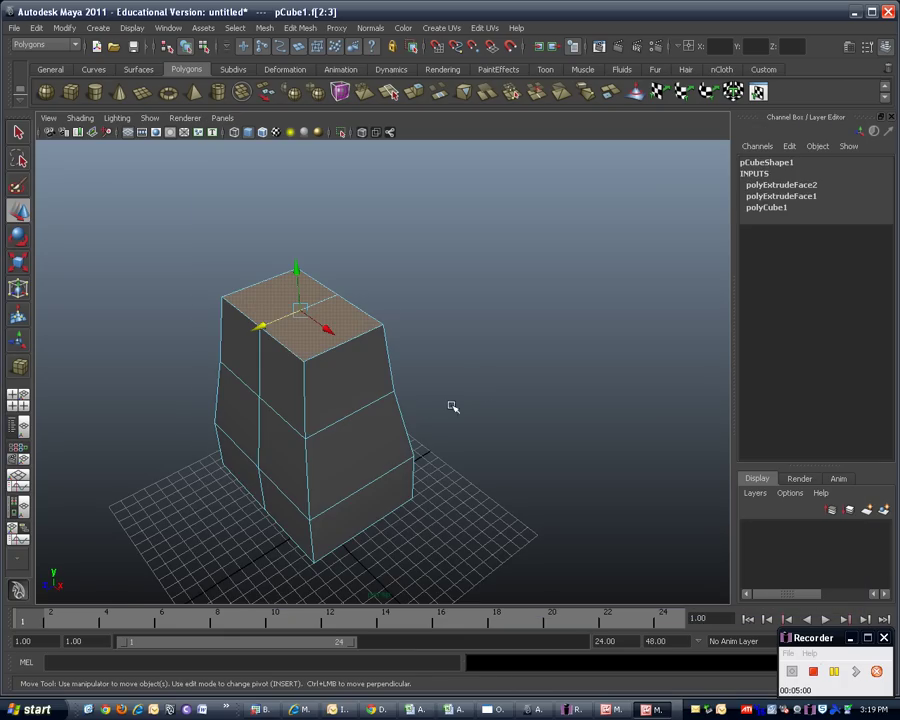
Step: Reselect the body's two top faces and extrude them upward together by about 3
{"action": "left_click", "coordinate": [479, 388]}
{"action": "left_click_drag", "start_coordinate": [378, 456], "coordinate": [295, 354], "text": "alt"}
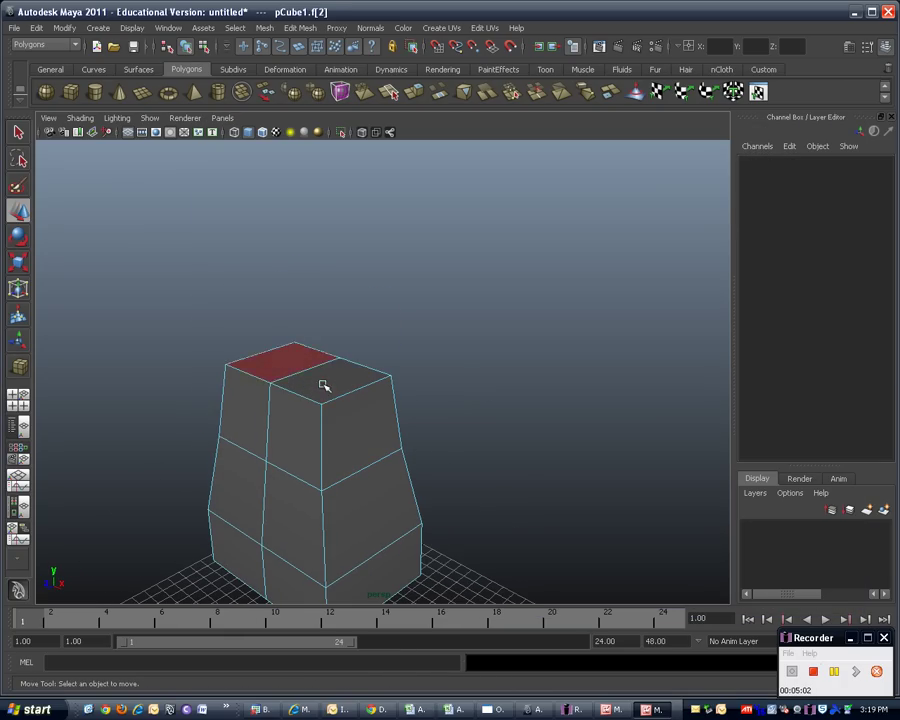
{"action": "left_click", "coordinate": [298, 362]}
{"action": "left_click", "coordinate": [347, 371], "text": "shift"}
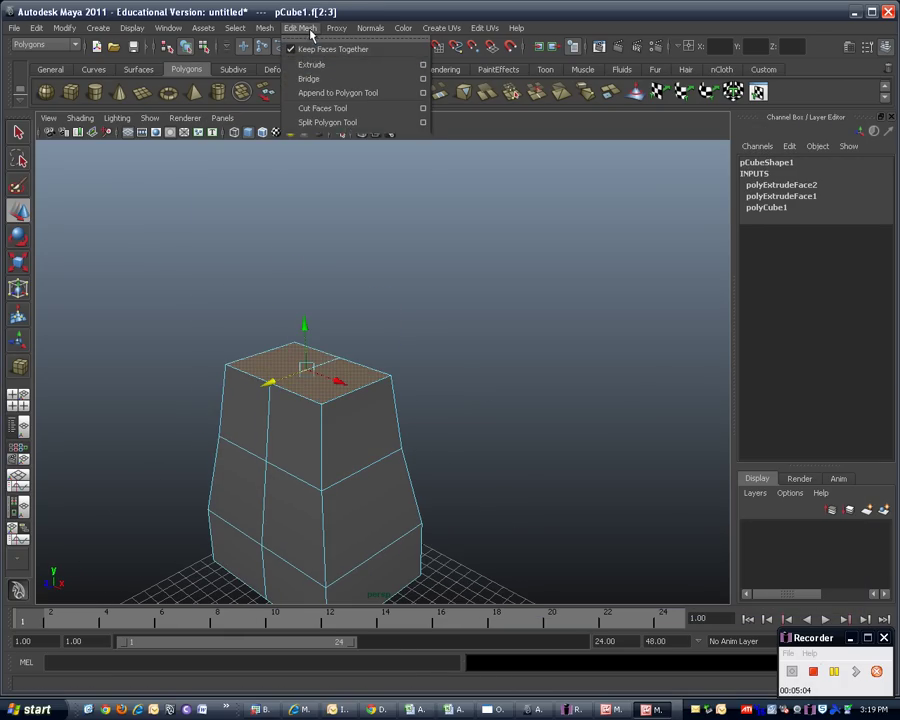
{"action": "left_click", "coordinate": [300, 28]}
{"action": "left_click", "coordinate": [313, 66]}
{"action": "left_click_drag", "start_coordinate": [281, 312], "coordinate": [278, 264]}
Step: Tilt the extruded top faces about 24° around local X and shift them to about -1.5 local Y and 4 local Z
{"action": "left_click_drag", "start_coordinate": [433, 475], "coordinate": [372, 440], "text": "alt"}
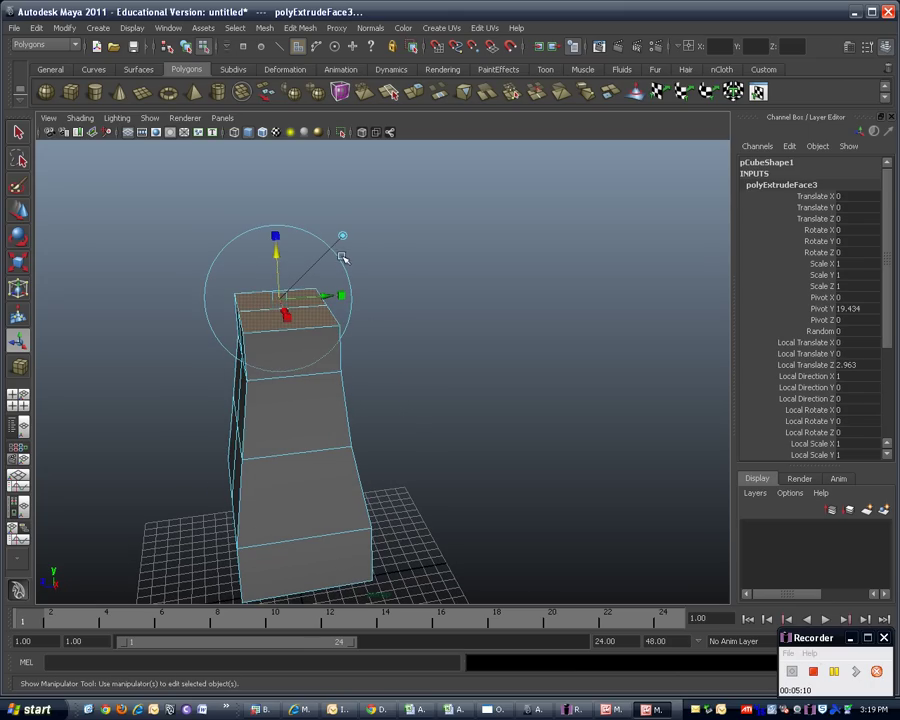
{"action": "left_click_drag", "start_coordinate": [245, 249], "coordinate": [211, 255]}
{"action": "left_click_drag", "start_coordinate": [322, 276], "coordinate": [312, 279]}
{"action": "left_click_drag", "start_coordinate": [248, 262], "coordinate": [228, 243]}
{"action": "left_click_drag", "start_coordinate": [304, 262], "coordinate": [296, 264]}
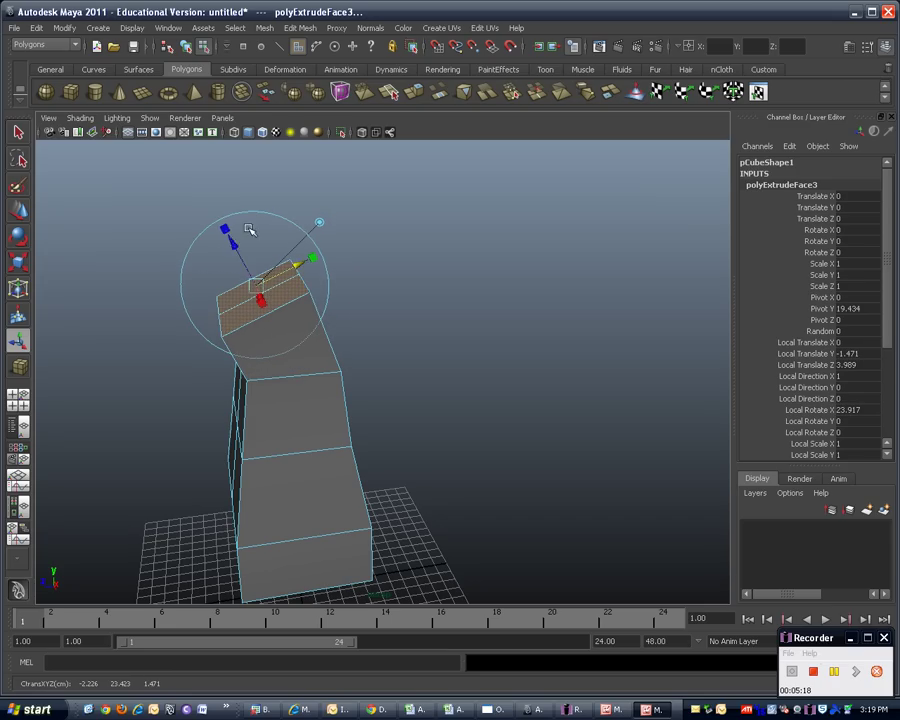
Step: Bend the neck further by moving its top faces to about -2.2 local Y and 5.1 local Z, with 43.7° local X rotation
{"action": "left_click_drag", "start_coordinate": [233, 242], "coordinate": [221, 223]}
{"action": "left_click_drag", "start_coordinate": [285, 247], "coordinate": [280, 250]}
{"action": "left_click", "coordinate": [247, 198]}
{"action": "left_click_drag", "start_coordinate": [200, 223], "coordinate": [203, 249]}
{"action": "left_click_drag", "start_coordinate": [489, 283], "coordinate": [400, 406], "text": "alt"}
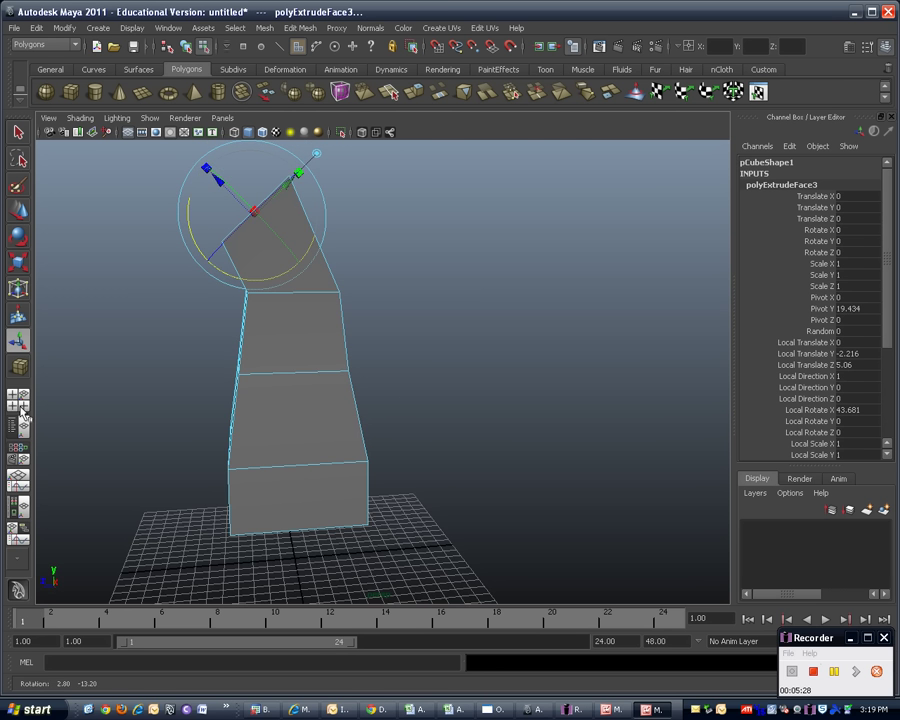
Step: Review the bent neck in the side view and scale its top faces to about 0.76 by 0.85
{"action": "key", "text": "space"}
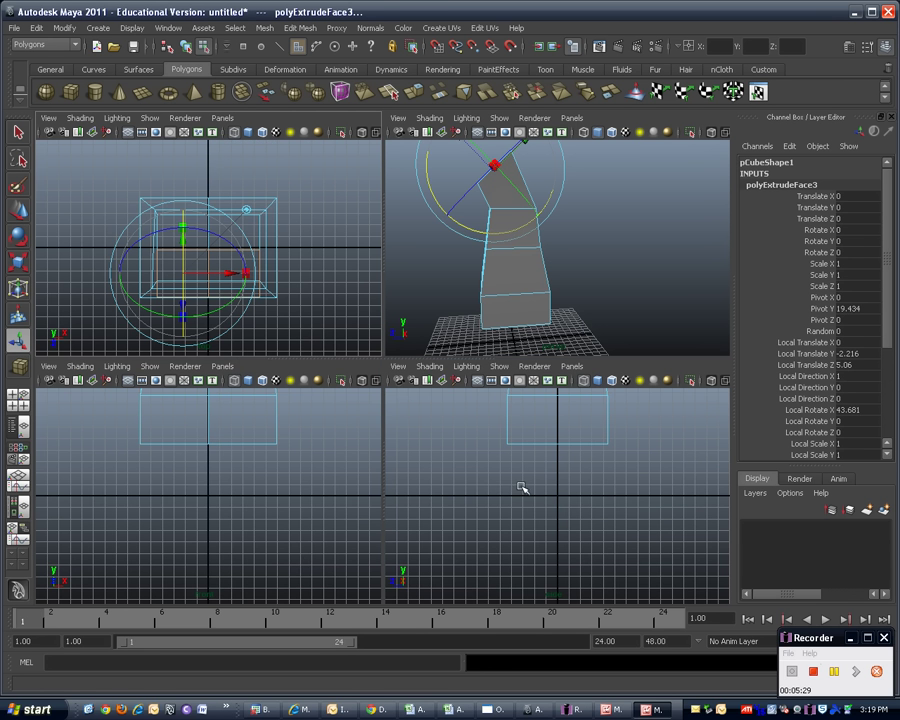
{"action": "key", "text": "space"}
{"action": "key", "text": "f"}
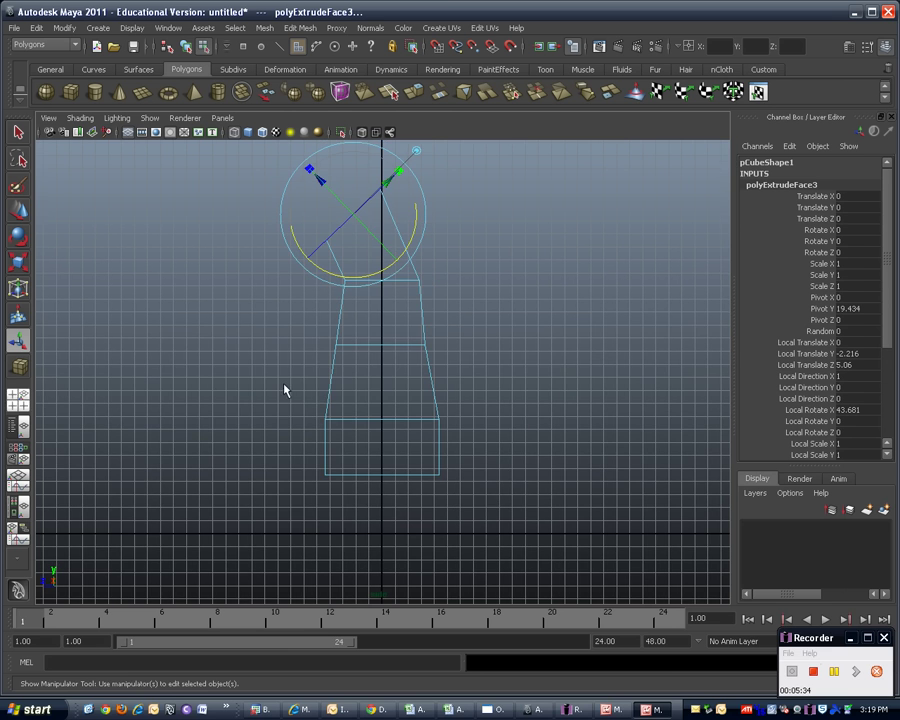
{"action": "left_click", "coordinate": [22, 399]}
{"action": "key", "text": "space"}
{"action": "left_click_drag", "start_coordinate": [392, 291], "coordinate": [374, 314], "text": "alt"}
{"action": "left_click_drag", "start_coordinate": [506, 342], "coordinate": [341, 273], "text": "alt"}
{"action": "left_click_drag", "start_coordinate": [341, 273], "coordinate": [605, 392], "text": "alt"}
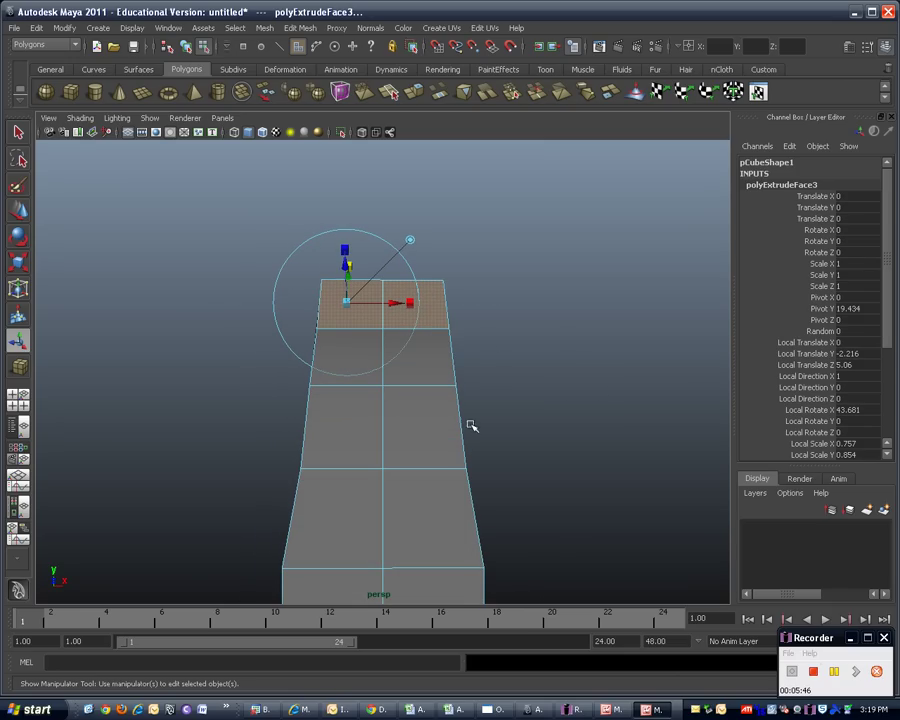
Step: Extrude the tilted top faces by about 4.8 and rotate them about 39.6° around local X to face forward
{"action": "left_click_drag", "start_coordinate": [434, 420], "coordinate": [254, 310], "text": "alt"}
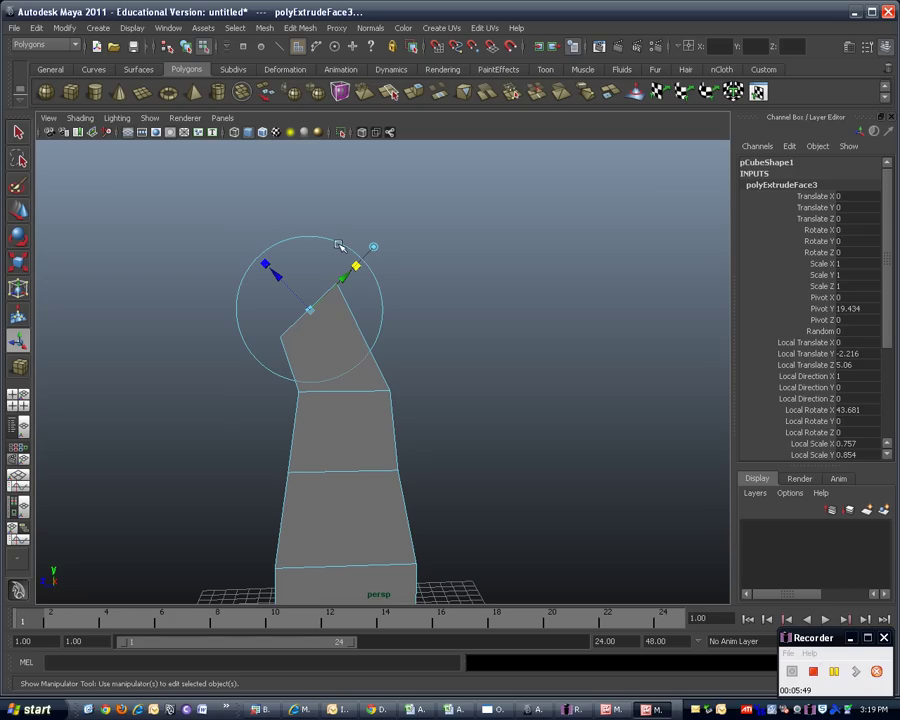
{"action": "left_click_drag", "start_coordinate": [468, 375], "coordinate": [481, 414], "text": "alt"}
{"action": "left_click", "coordinate": [300, 28]}
{"action": "left_click", "coordinate": [326, 68]}
{"action": "left_click_drag", "start_coordinate": [272, 268], "coordinate": [223, 228]}
{"action": "left_click", "coordinate": [195, 243]}
{"action": "mouse_move", "coordinate": [322, 236]}
{"action": "left_mouse_down"}
{"action": "mouse_move", "coordinate": [297, 203]}
{"action": "mouse_move", "coordinate": [316, 223]}
{"action": "left_mouse_up"}
Step: Scale the front head faces to about 0.71 by 0.74 and shift them to about -1.1 local Y and 3.8 local Z
{"action": "left_click_drag", "start_coordinate": [542, 422], "coordinate": [642, 425], "text": "alt"}
{"action": "left_click_drag", "start_coordinate": [384, 298], "coordinate": [362, 294]}
{"action": "key", "text": "ctrl+z"}
{"action": "left_click", "coordinate": [381, 291]}
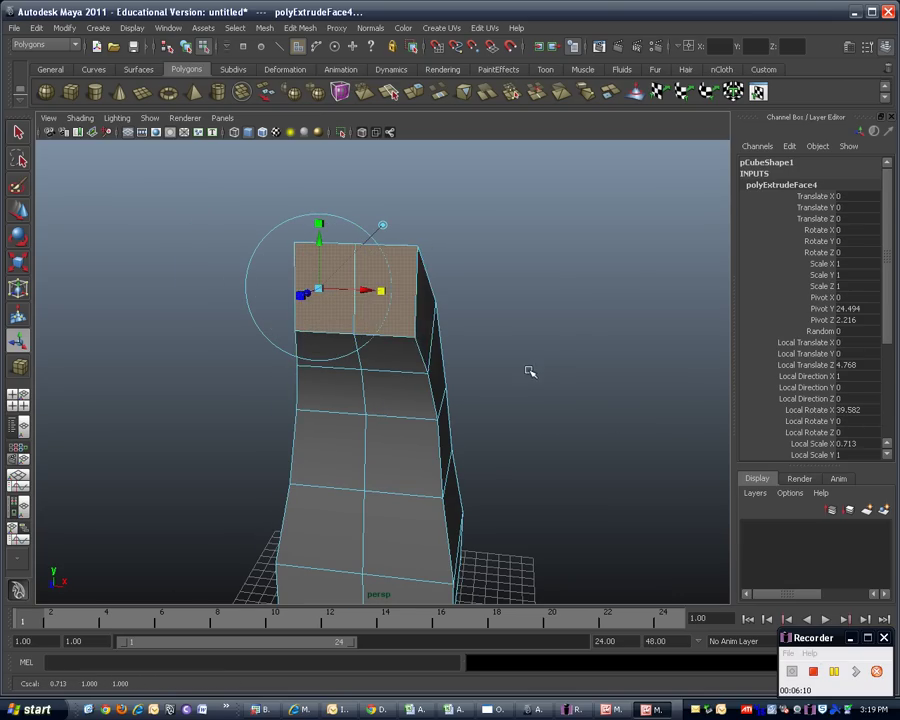
{"action": "left_click_drag", "start_coordinate": [466, 368], "coordinate": [392, 368], "text": "alt"}
{"action": "left_click_drag", "start_coordinate": [255, 205], "coordinate": [256, 222]}
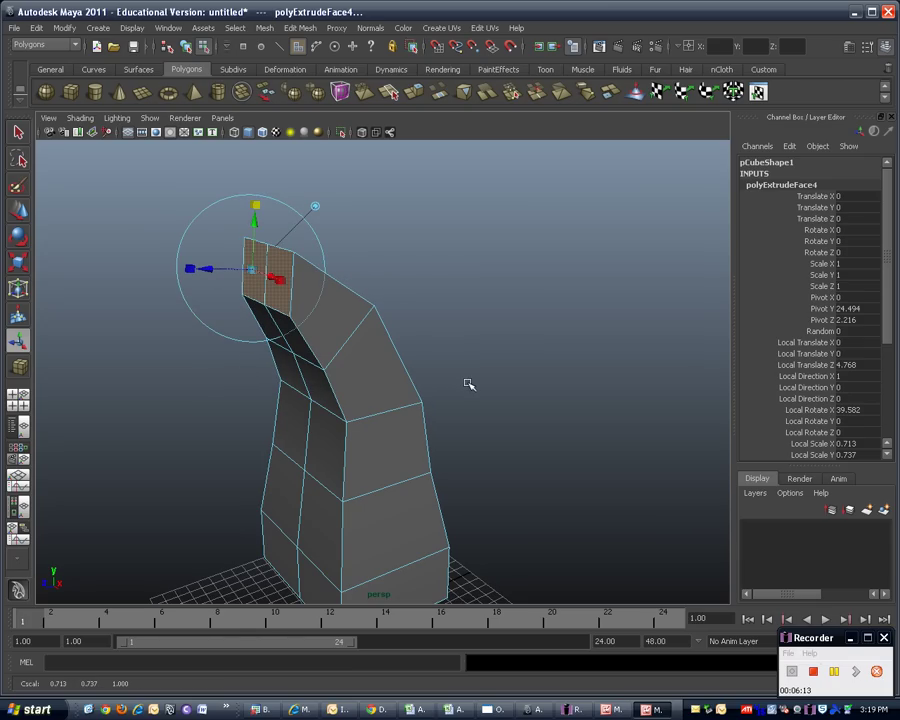
{"action": "left_click_drag", "start_coordinate": [450, 382], "coordinate": [306, 260], "text": "alt"}
{"action": "left_click_drag", "start_coordinate": [250, 220], "coordinate": [247, 258]}
Step: Extrude the front head faces forward as a snout and taper its end in width and to about 0.52 in height
{"action": "left_click_drag", "start_coordinate": [382, 390], "coordinate": [480, 340], "text": "alt"}
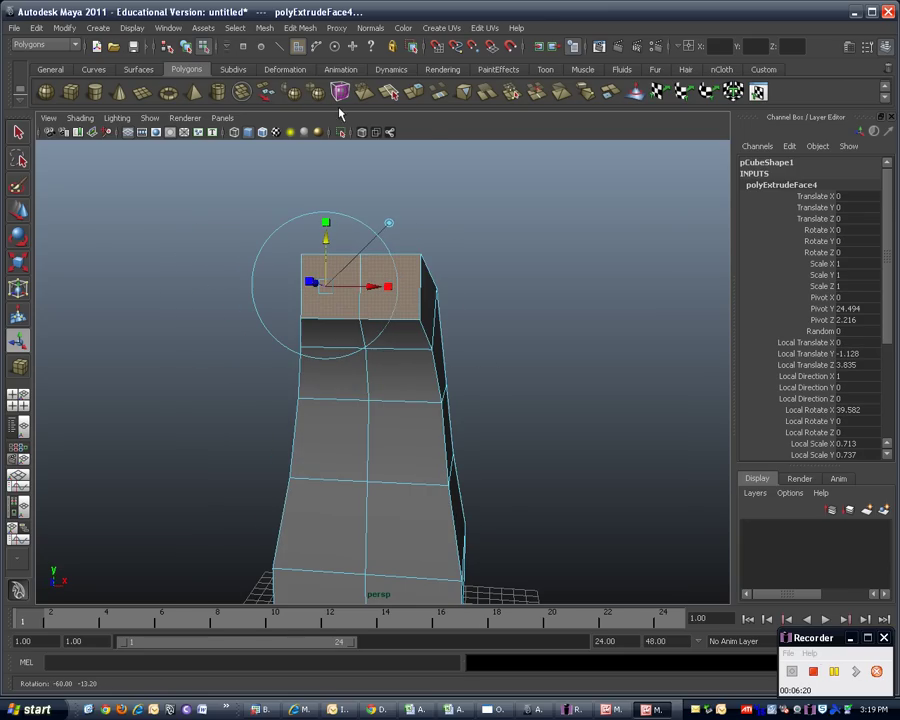
{"action": "left_click", "coordinate": [300, 28]}
{"action": "left_click", "coordinate": [293, 64]}
{"action": "left_click_drag", "start_coordinate": [568, 354], "coordinate": [512, 364], "text": "alt"}
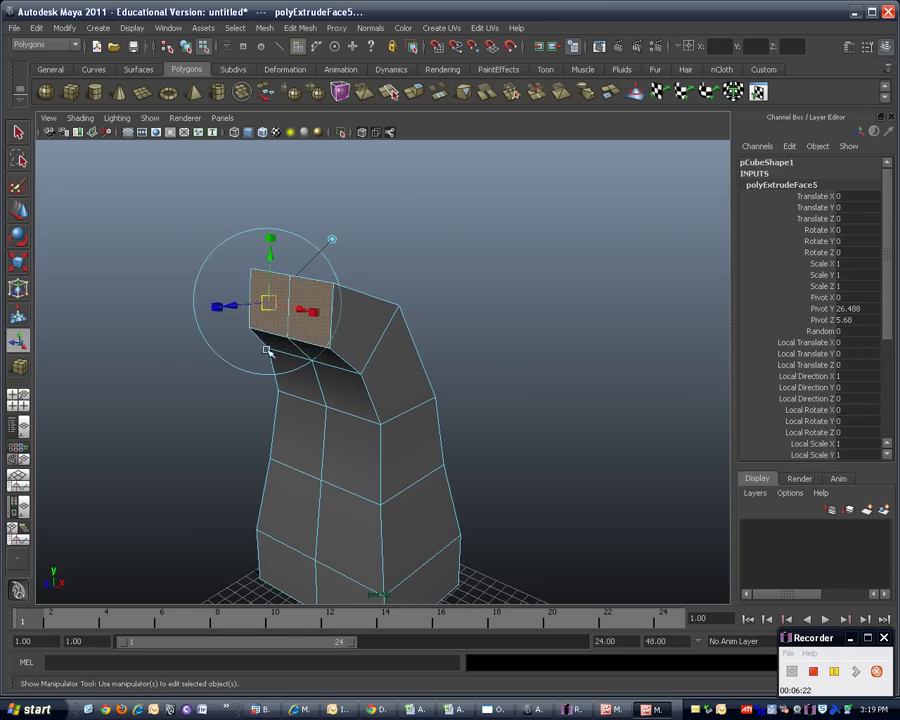
{"action": "left_click_drag", "start_coordinate": [237, 314], "coordinate": [190, 311]}
{"action": "left_click_drag", "start_coordinate": [446, 448], "coordinate": [437, 362], "text": "alt"}
{"action": "left_click_drag", "start_coordinate": [404, 317], "coordinate": [345, 317]}
{"action": "left_click_drag", "start_coordinate": [348, 257], "coordinate": [342, 290]}
{"action": "left_click_drag", "start_coordinate": [391, 318], "coordinate": [349, 323]}
Step: Shorten the snout extrusion to about 3.1 and lower its end faces by about 1.1 along local Y
{"action": "left_click_drag", "start_coordinate": [597, 404], "coordinate": [462, 402], "text": "alt"}
{"action": "left_click_drag", "start_coordinate": [143, 290], "coordinate": [153, 292]}
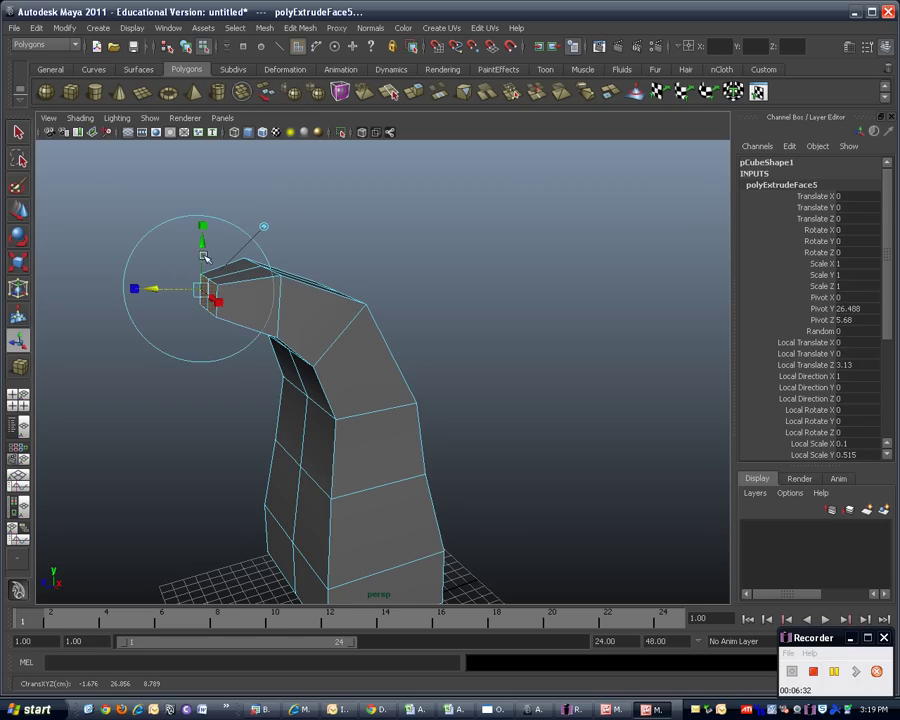
{"action": "left_click_drag", "start_coordinate": [204, 258], "coordinate": [202, 274]}
{"action": "left_click_drag", "start_coordinate": [486, 410], "coordinate": [408, 420], "text": "alt"}
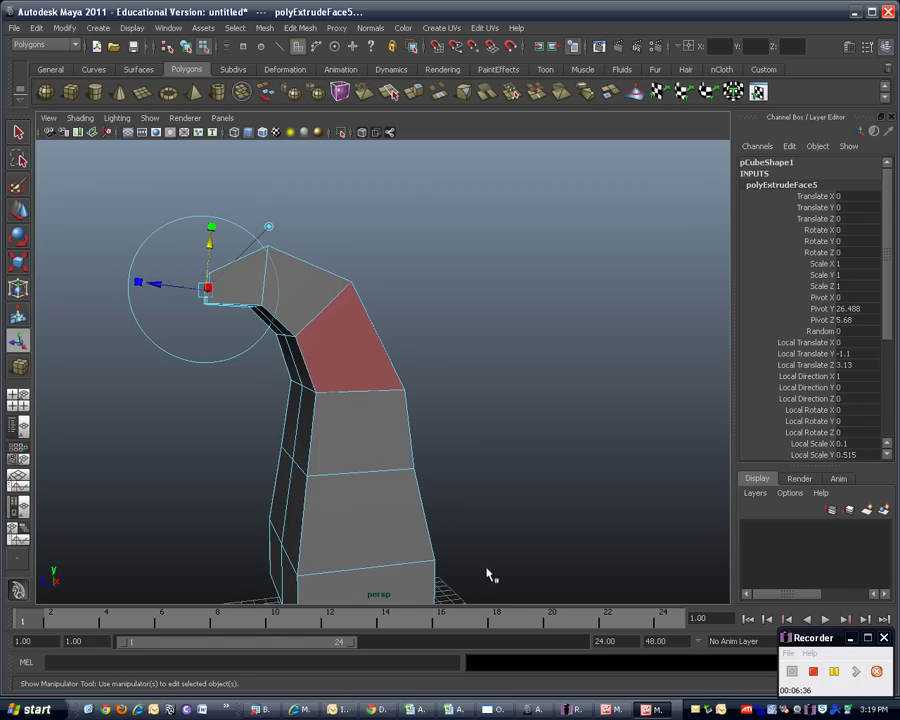
Step: Compare the snout shape with the side reference image BoogSide.jpeg, and clear the face selection on the model
{"action": "left_click", "coordinate": [610, 708]}
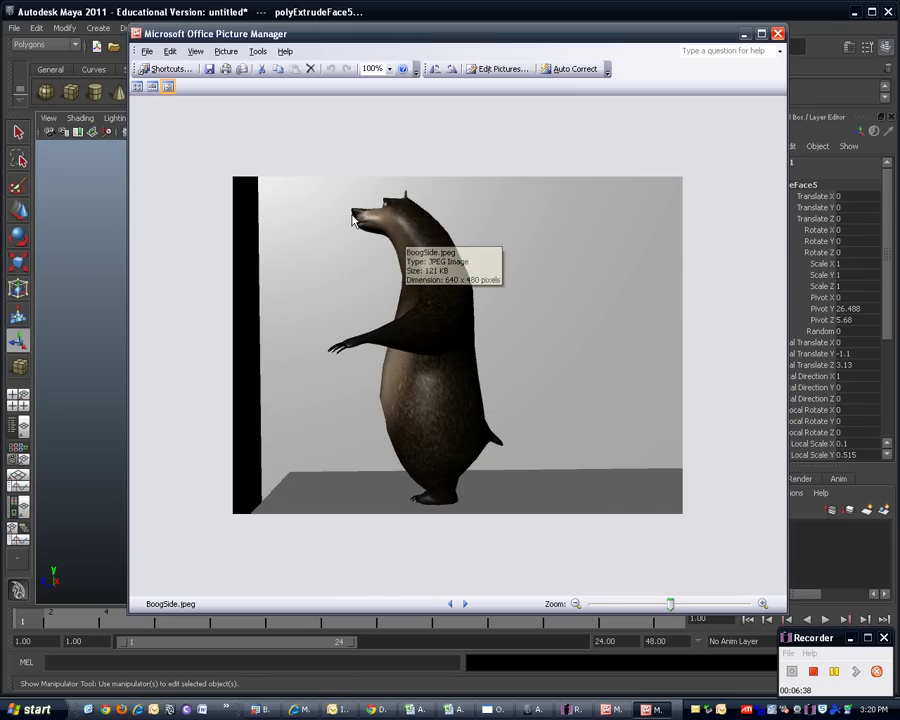
{"action": "left_click", "coordinate": [745, 35]}
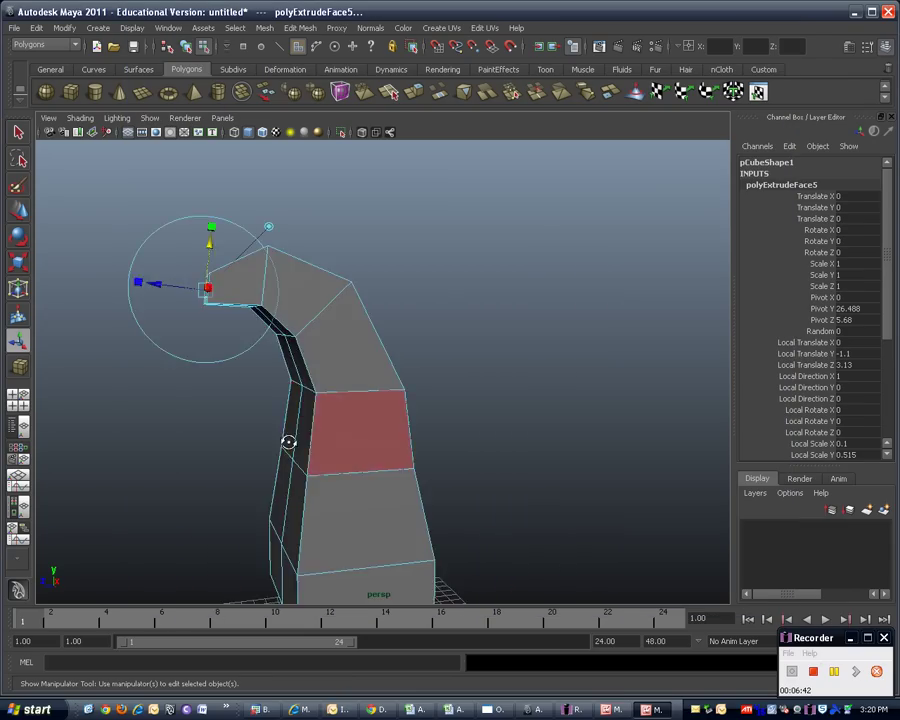
{"action": "left_click_drag", "start_coordinate": [357, 452], "coordinate": [506, 430], "text": "alt"}
{"action": "left_click", "coordinate": [532, 518]}
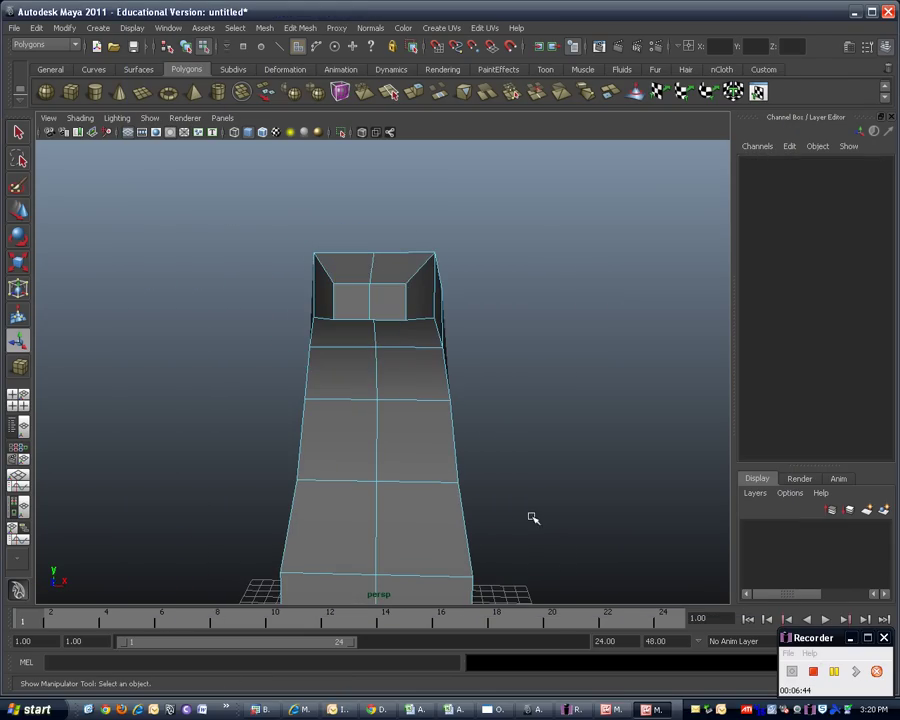
{"action": "left_click_drag", "start_coordinate": [521, 515], "coordinate": [420, 460], "text": "alt"}
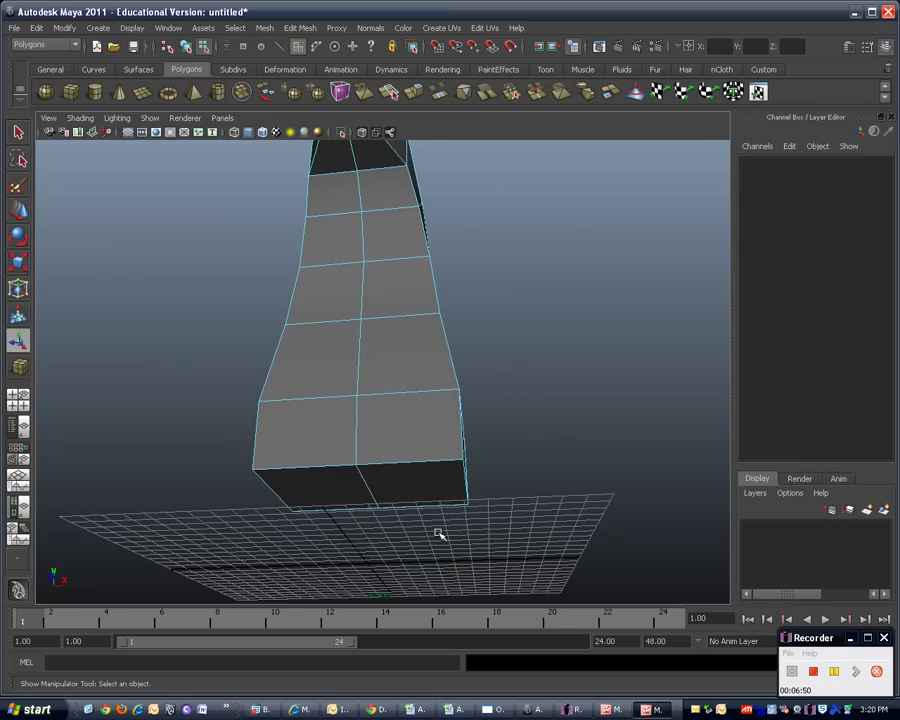
Step: Display the bear body as a smoothed preview inside its cage and examine its shape from the front
{"action": "left_click_drag", "start_coordinate": [555, 428], "coordinate": [507, 443], "text": "alt"}
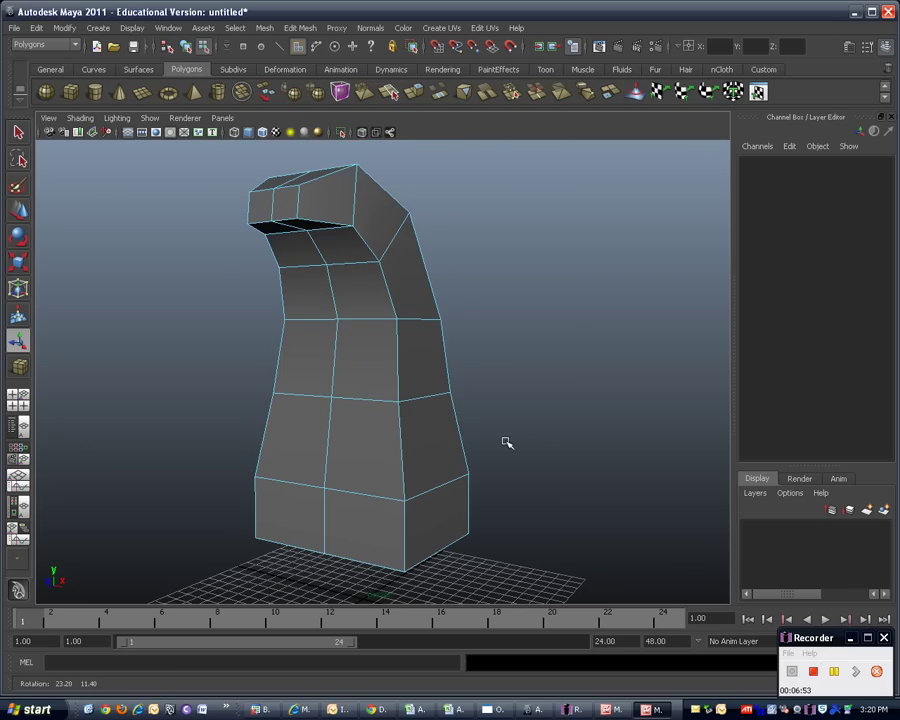
{"action": "key", "text": "1"}
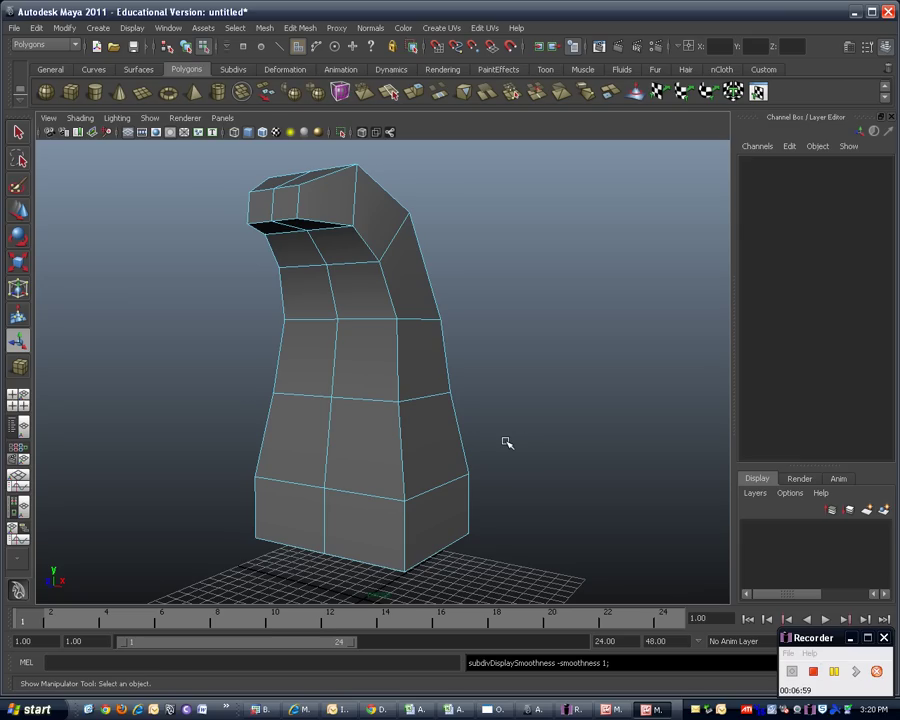
{"action": "key", "text": "2"}
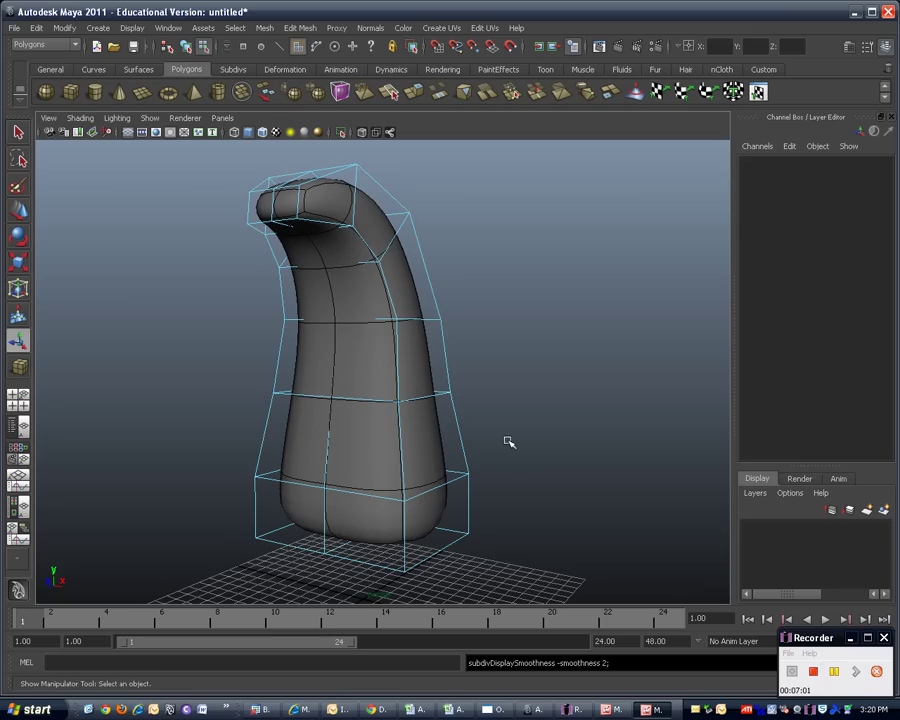
{"action": "left_click_drag", "start_coordinate": [468, 552], "coordinate": [342, 468], "text": "alt"}
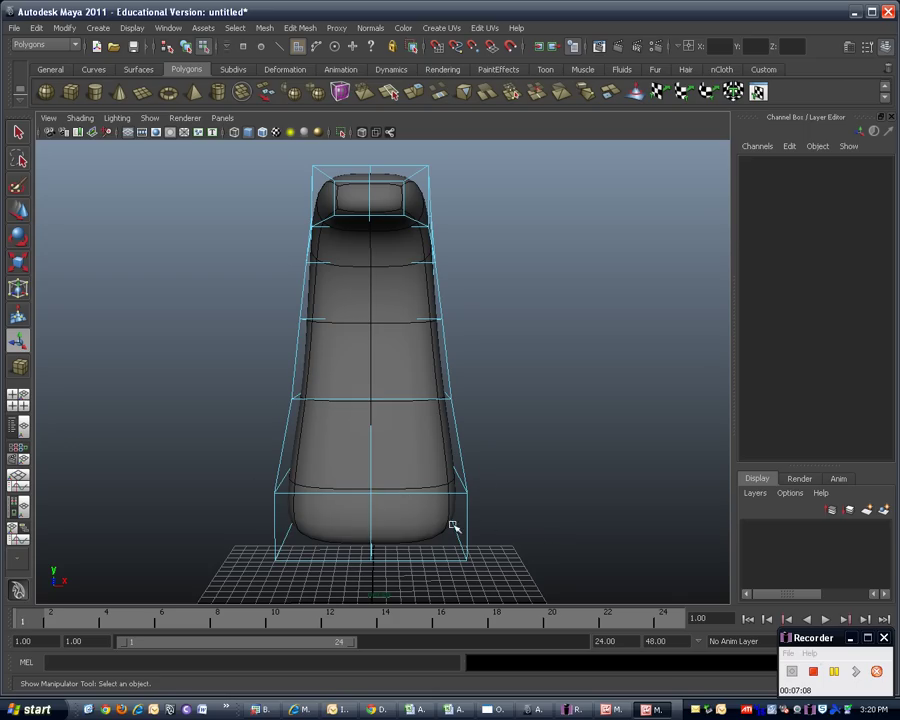
Step: Widen the hips by moving the outer front vertices just above the base outward to about X 6.5 and -6.3
{"action": "right_click_drag", "start_coordinate": [470, 497], "coordinate": [416, 464]}
{"action": "left_click_drag", "start_coordinate": [473, 514], "coordinate": [458, 468], "text": "alt"}
{"action": "left_click", "coordinate": [458, 470]}
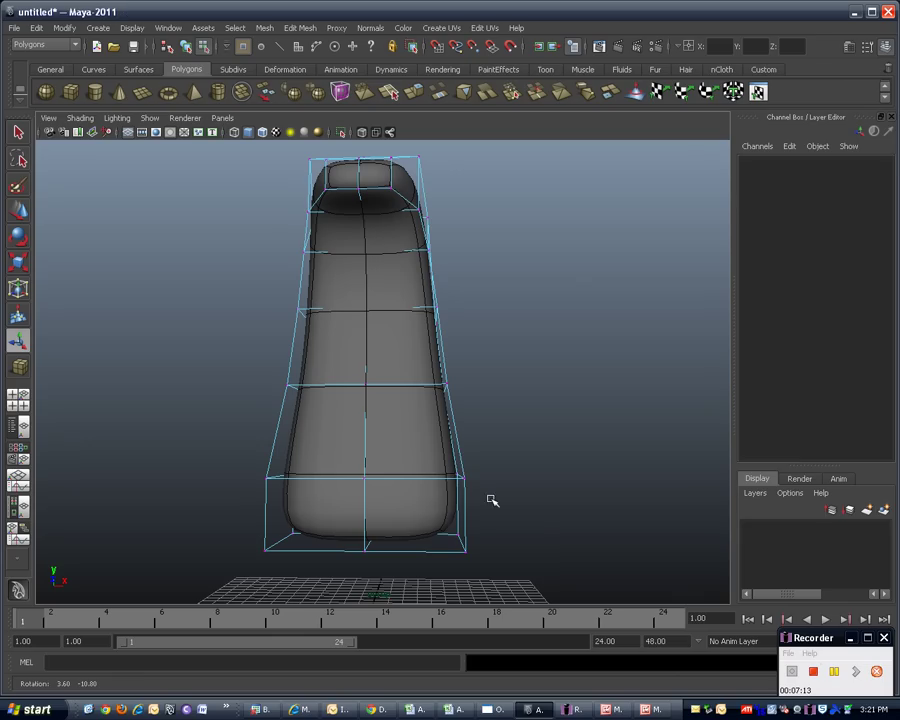
{"action": "left_click", "coordinate": [18, 210]}
{"action": "left_click", "coordinate": [510, 482]}
{"action": "left_click_drag", "start_coordinate": [454, 474], "coordinate": [493, 480]}
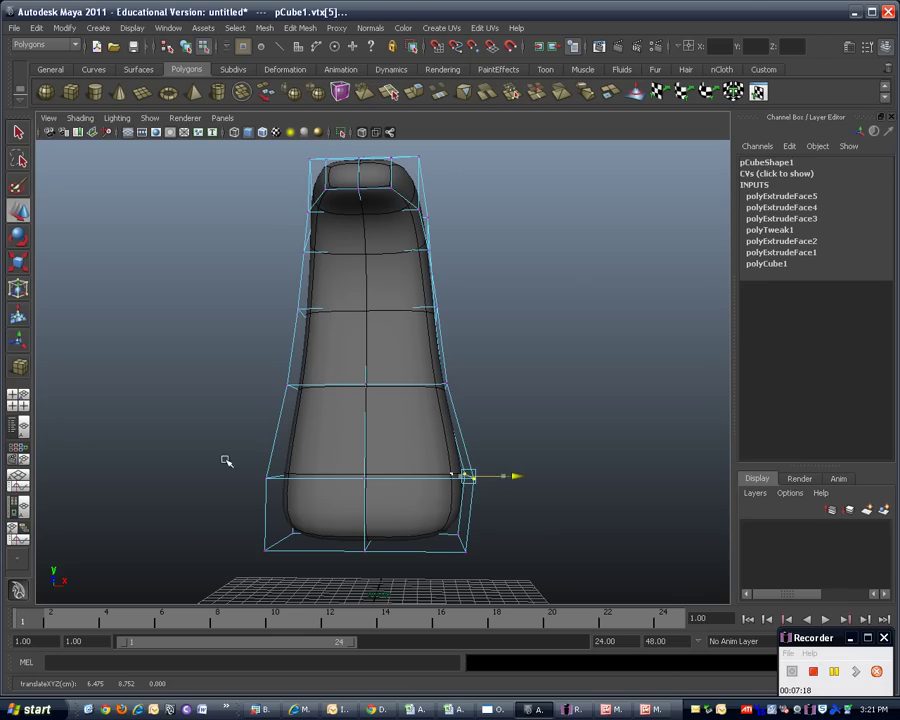
{"action": "left_click", "coordinate": [264, 478]}
{"action": "left_click_drag", "start_coordinate": [323, 474], "coordinate": [319, 477]}
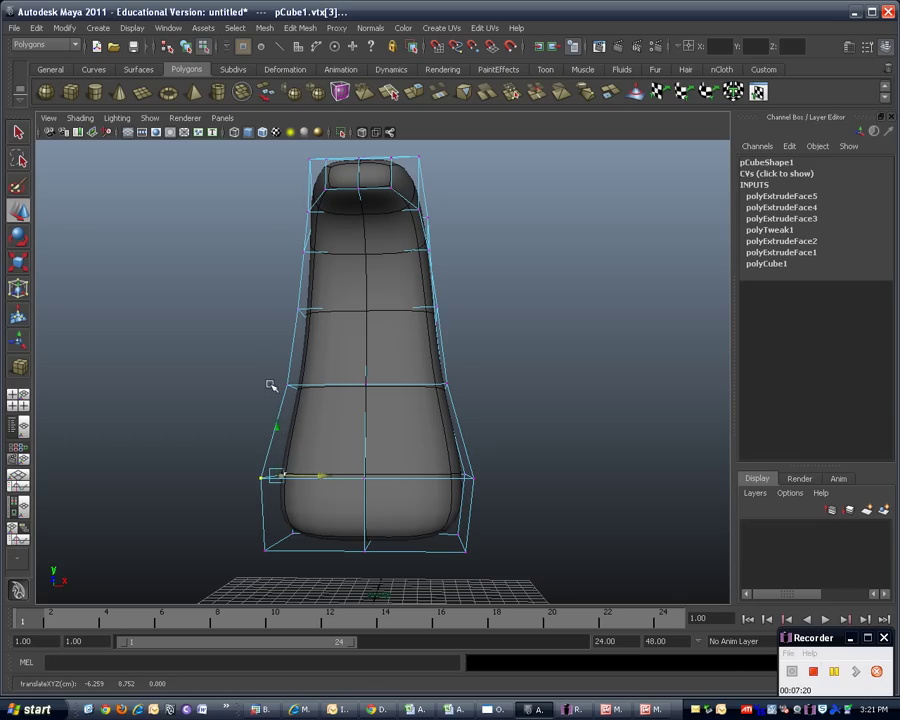
Step: Move the outer vertices of the next row up outward on both sides, and check the belly in the smooth preview
{"action": "left_click_drag", "start_coordinate": [267, 373], "coordinate": [333, 391]}
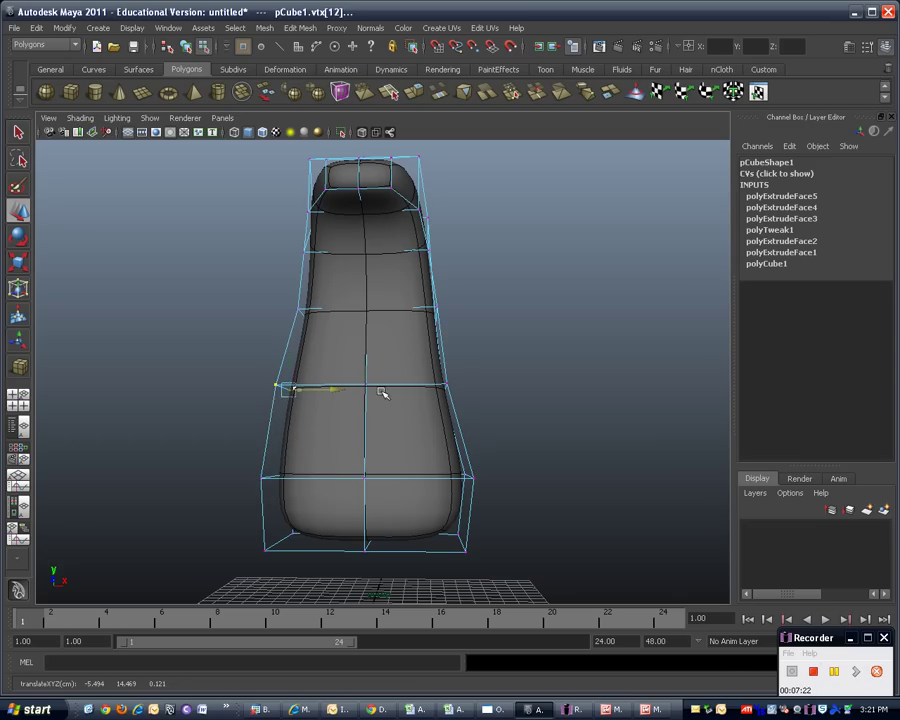
{"action": "left_click_drag", "start_coordinate": [444, 368], "coordinate": [500, 389]}
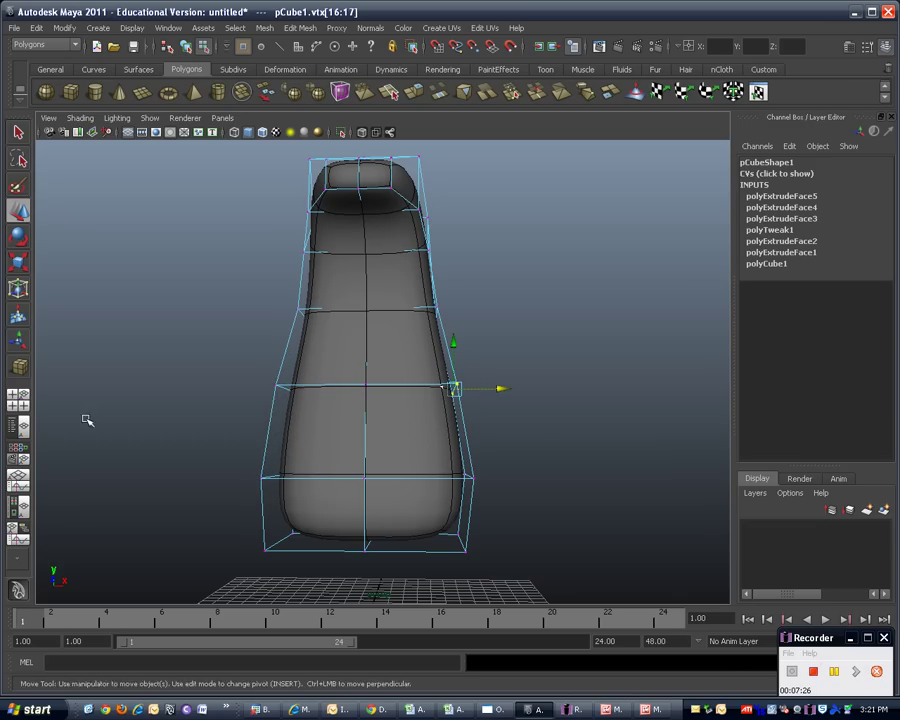
{"action": "key", "text": "3"}
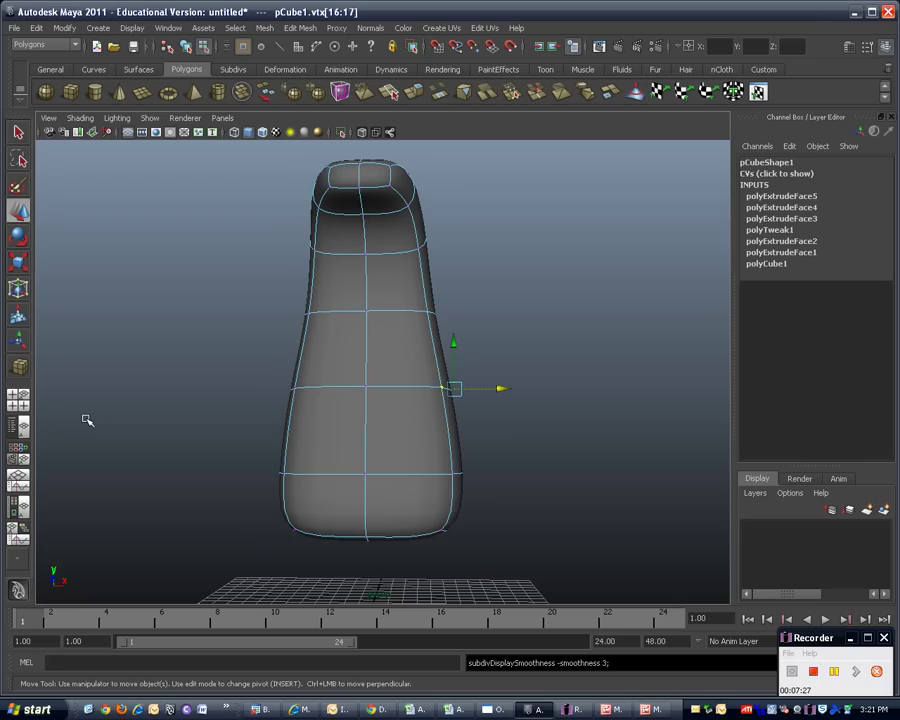
{"action": "key", "text": "1"}
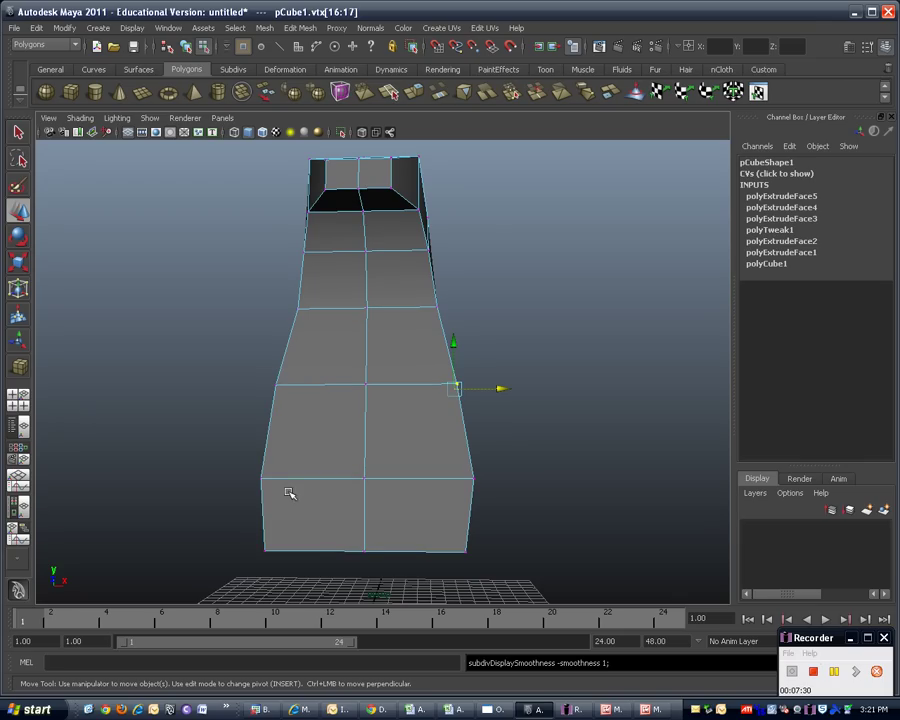
Step: Select the two bottom faces of the body and turn off Keep Faces Together
{"action": "left_click_drag", "start_coordinate": [534, 516], "coordinate": [362, 444], "text": "alt"}
{"action": "right_click_drag", "start_coordinate": [362, 444], "coordinate": [366, 477]}
{"action": "left_click", "coordinate": [389, 535]}
{"action": "left_click", "coordinate": [340, 530], "text": "shift"}
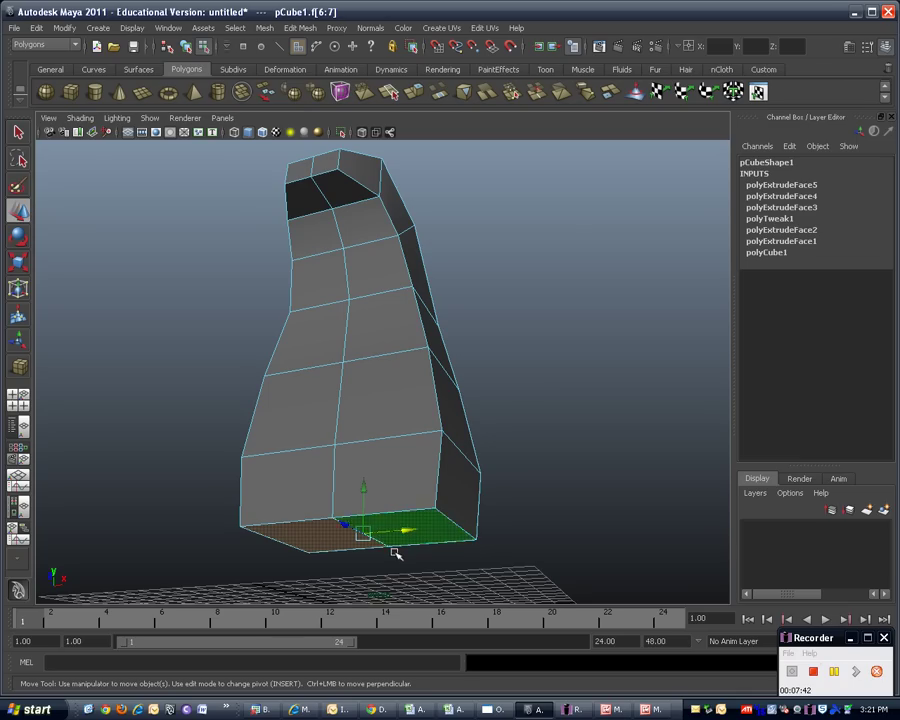
{"action": "left_click_drag", "start_coordinate": [343, 551], "coordinate": [374, 567], "text": "alt"}
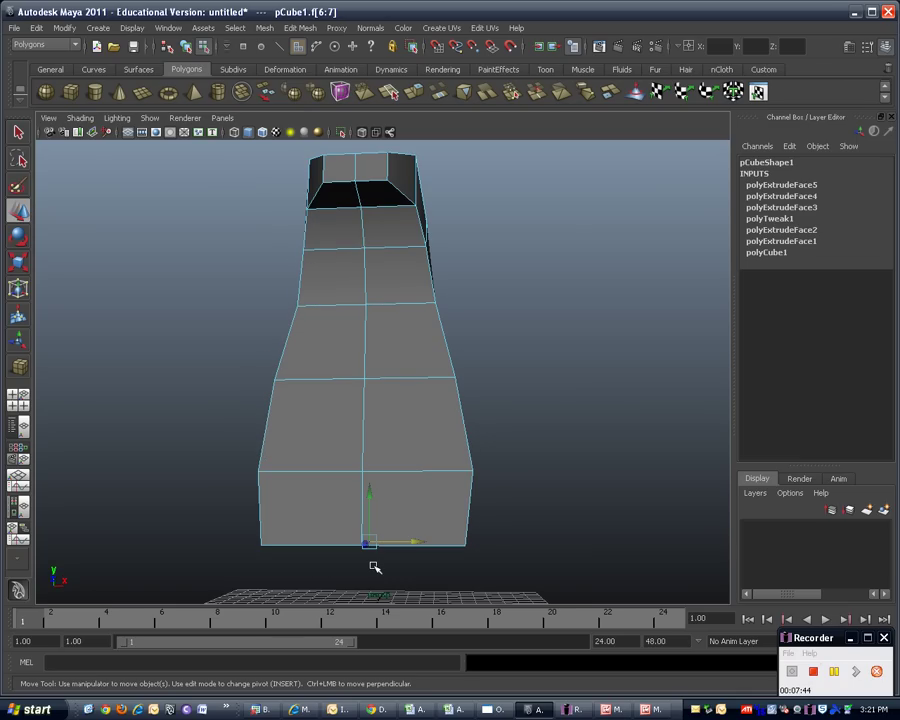
{"action": "key", "text": "2"}
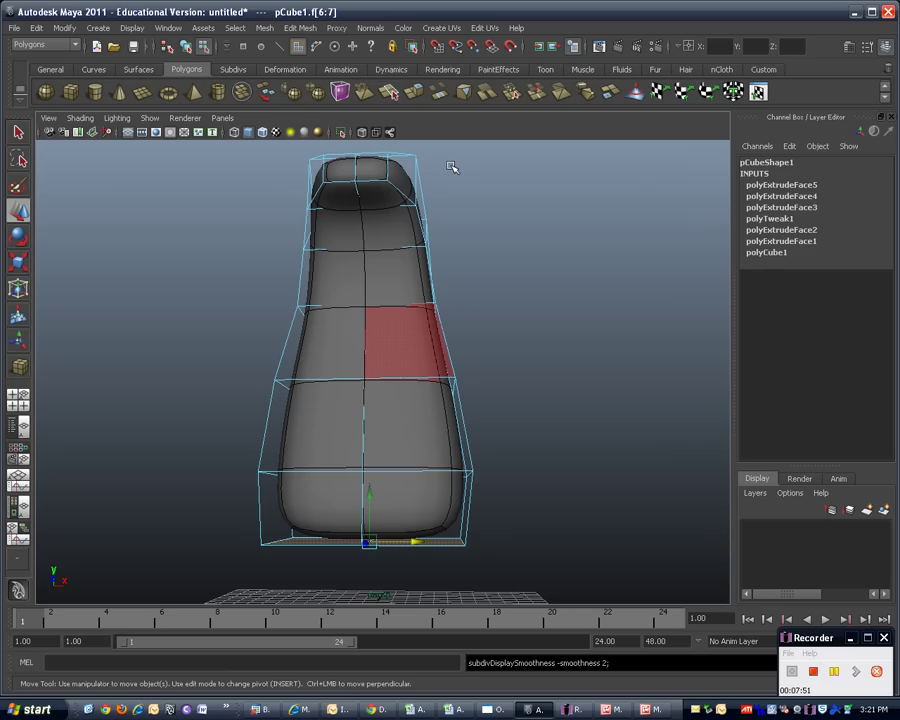
{"action": "key", "text": "1"}
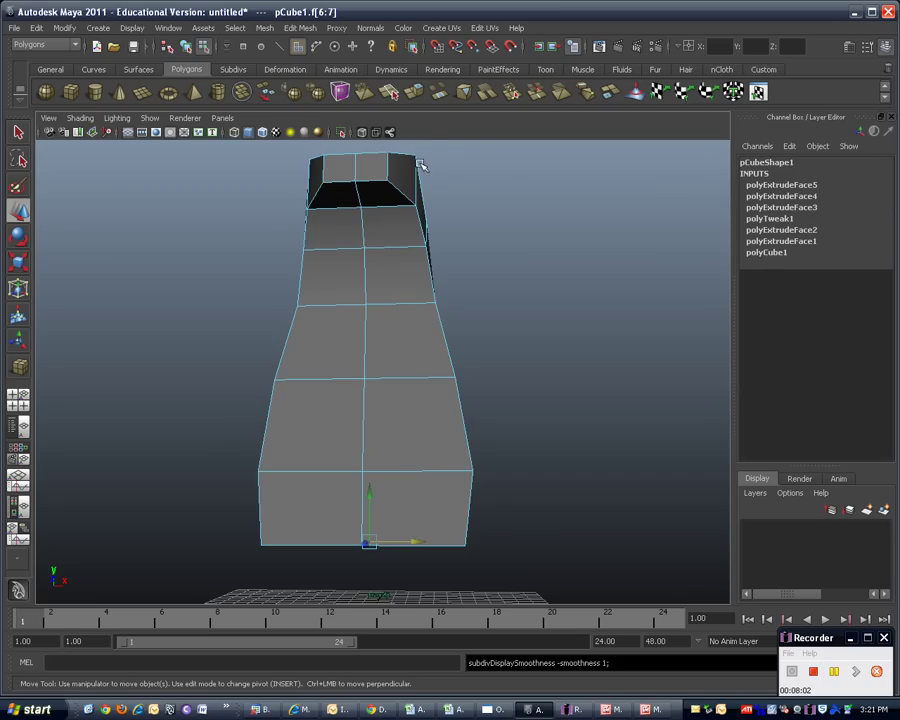
{"action": "left_click", "coordinate": [297, 29]}
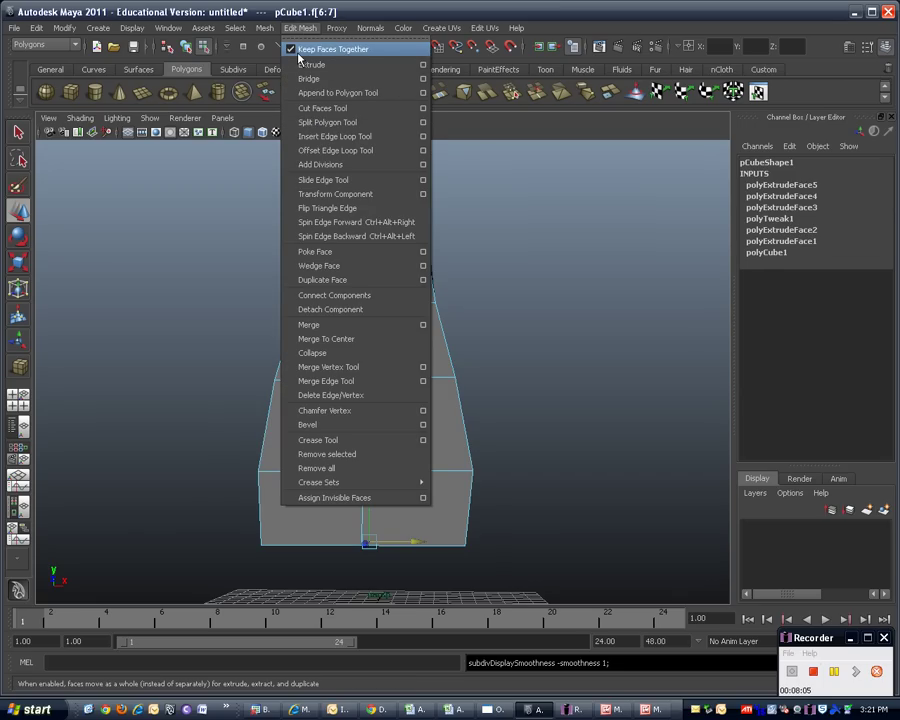
{"action": "left_click", "coordinate": [298, 55]}
{"action": "left_click", "coordinate": [296, 28]}
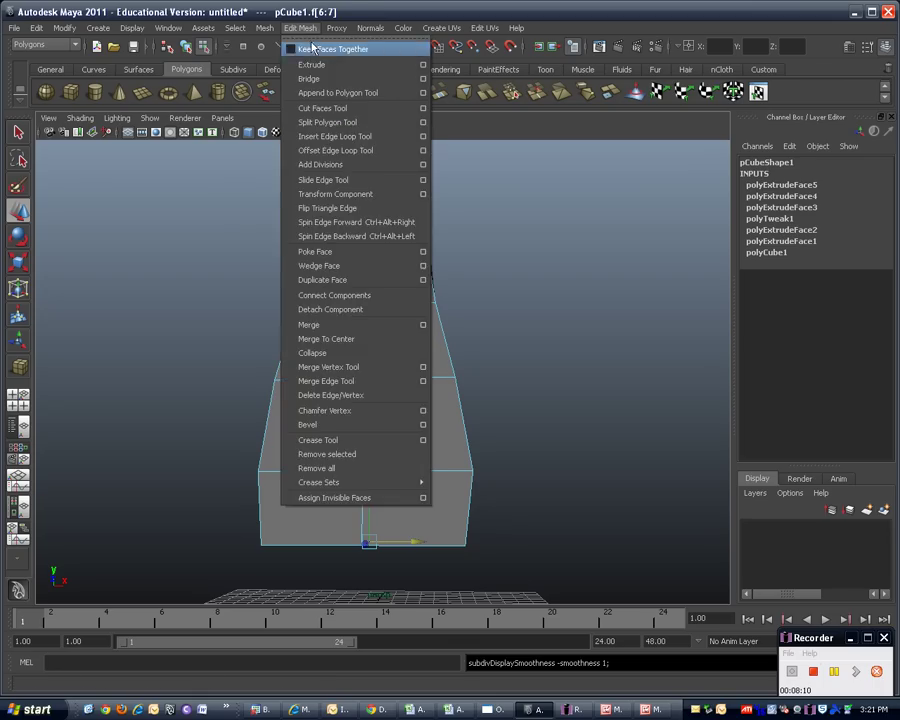
Step: Extrude the two bottom faces down about 3.6 as separate legs and scale their ends to about 0.6 in local X
{"action": "left_click", "coordinate": [328, 69]}
{"action": "middle_click_drag", "start_coordinate": [567, 464], "coordinate": [573, 150], "text": "alt"}
{"action": "left_click_drag", "start_coordinate": [325, 416], "coordinate": [488, 476]}
{"action": "left_click", "coordinate": [650, 709]}
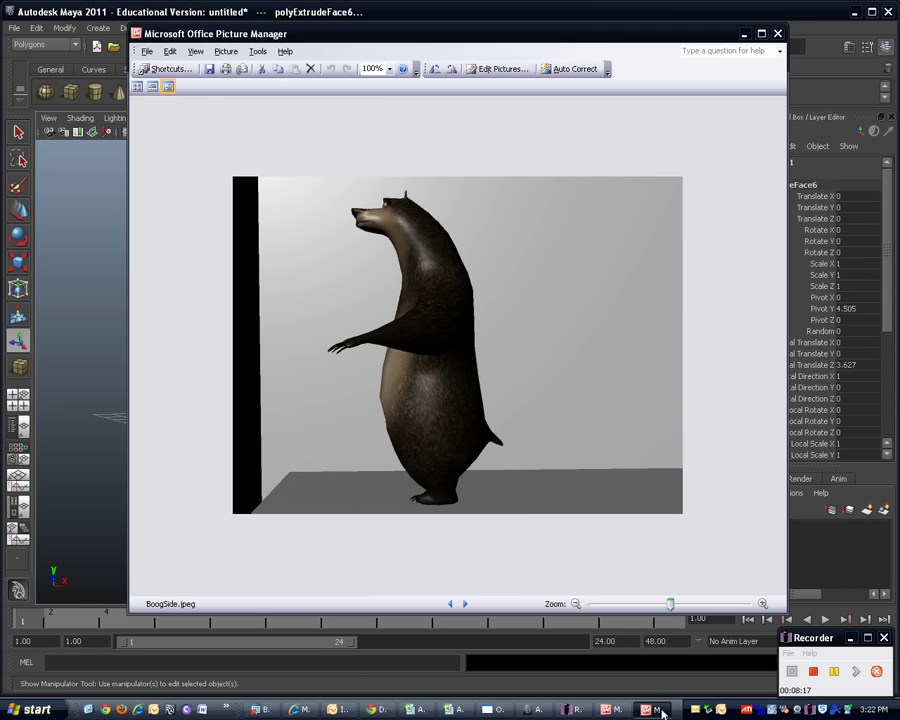
{"action": "left_click", "coordinate": [662, 711]}
{"action": "mouse_move", "coordinate": [488, 546]}
{"action": "left_mouse_down", "text": "alt"}
{"action": "mouse_move", "coordinate": [500, 568]}
{"action": "mouse_move", "coordinate": [499, 559]}
{"action": "left_mouse_up", "text": "alt"}
{"action": "left_click_drag", "start_coordinate": [396, 432], "coordinate": [372, 432]}
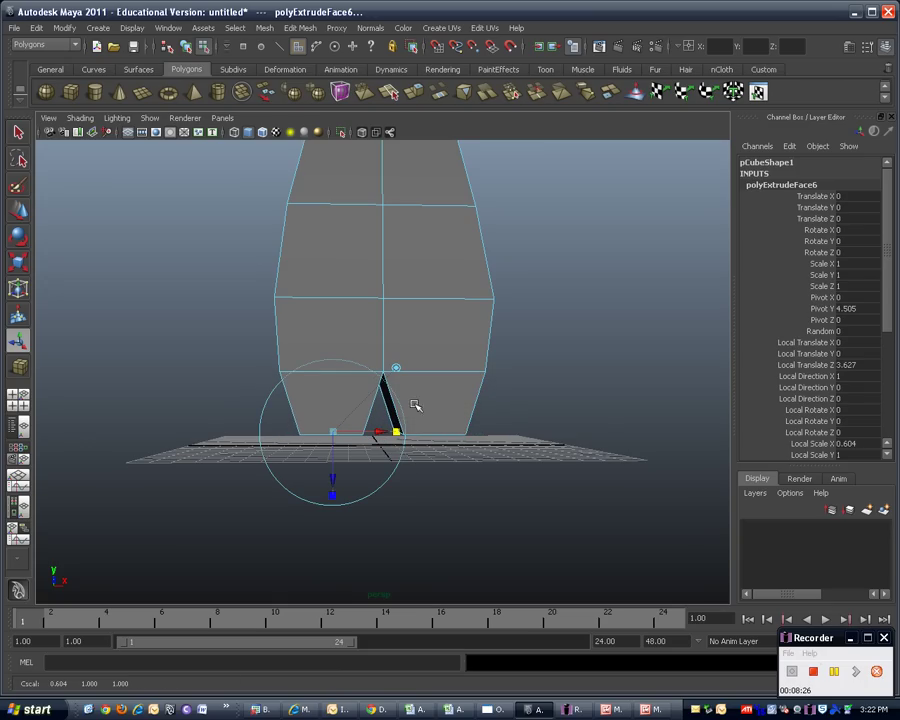
Step: Scale the leg ends to about 0.57 in local Y, lengthen the extrusion to about 3.8, and check the smooth preview
{"action": "key", "text": "2"}
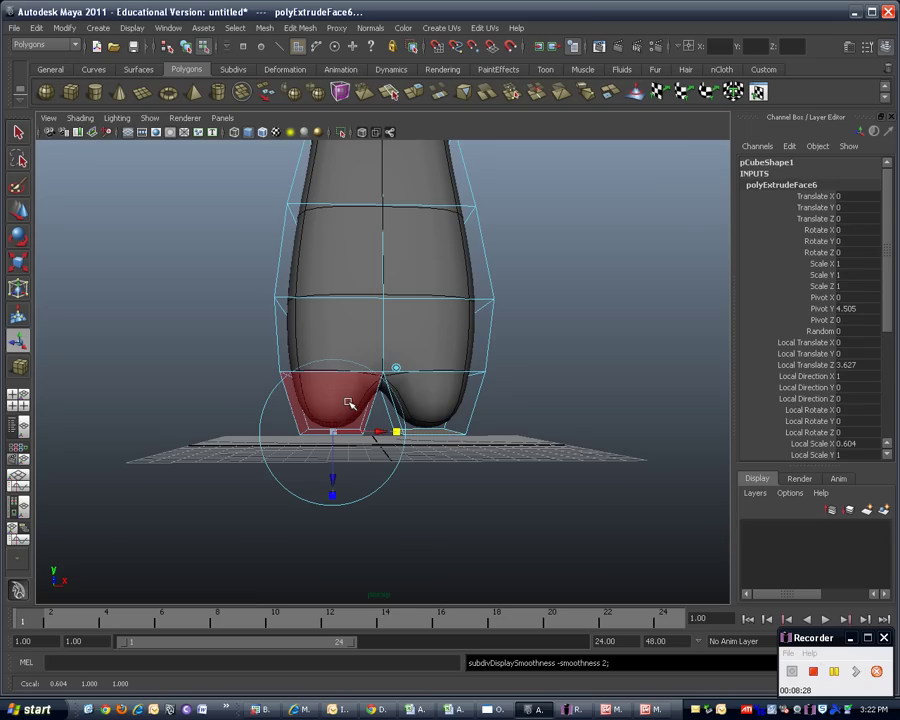
{"action": "key", "text": "1"}
{"action": "left_click", "coordinate": [470, 474]}
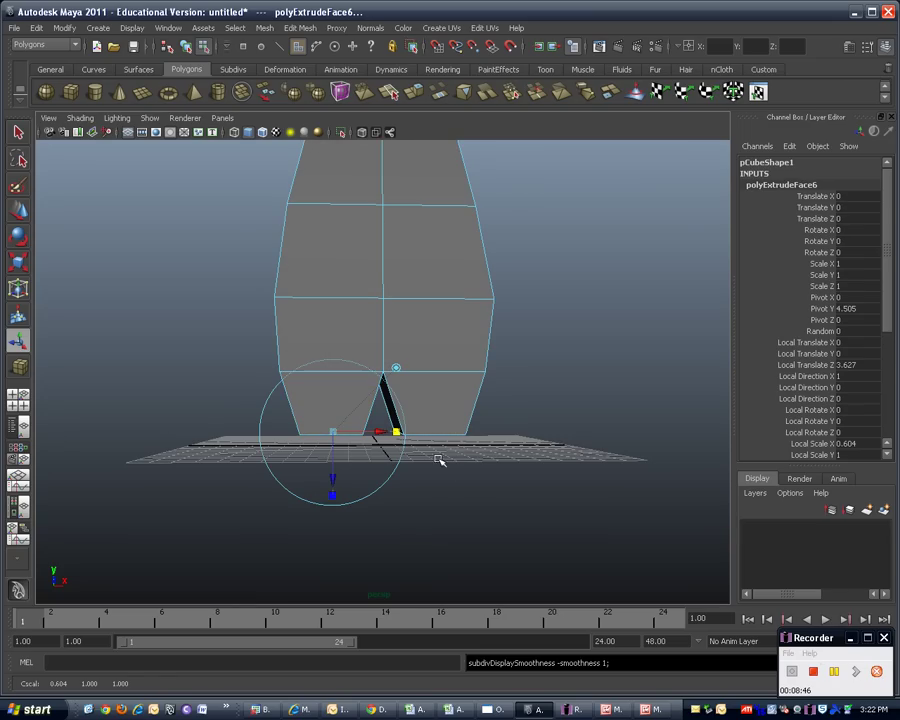
{"action": "left_click_drag", "start_coordinate": [506, 466], "coordinate": [361, 464], "text": "alt"}
{"action": "left_click_drag", "start_coordinate": [263, 428], "coordinate": [290, 429]}
{"action": "mouse_move", "coordinate": [410, 458]}
{"action": "left_mouse_down", "text": "alt"}
{"action": "mouse_move", "coordinate": [510, 462]}
{"action": "mouse_move", "coordinate": [407, 464]}
{"action": "mouse_move", "coordinate": [414, 466]}
{"action": "left_mouse_up", "text": "alt"}
{"action": "key", "text": "3"}
{"action": "key", "text": "1"}
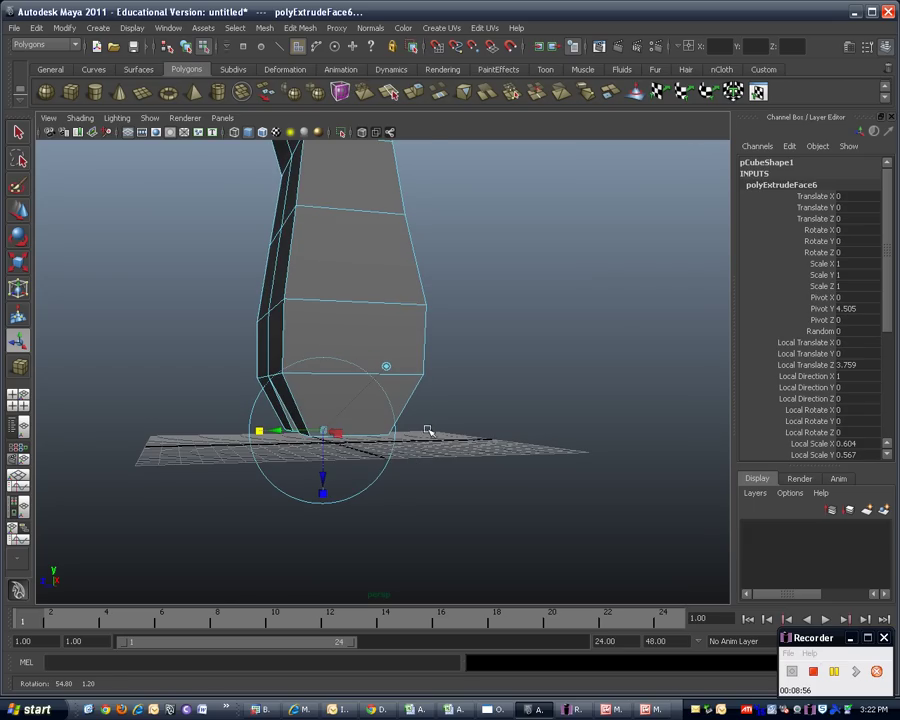
Step: Extrude the leg ends down about 1.5 as ankles and rotate their end faces about -26.5 degrees in local X
{"action": "left_click", "coordinate": [300, 30]}
{"action": "left_click", "coordinate": [316, 67]}
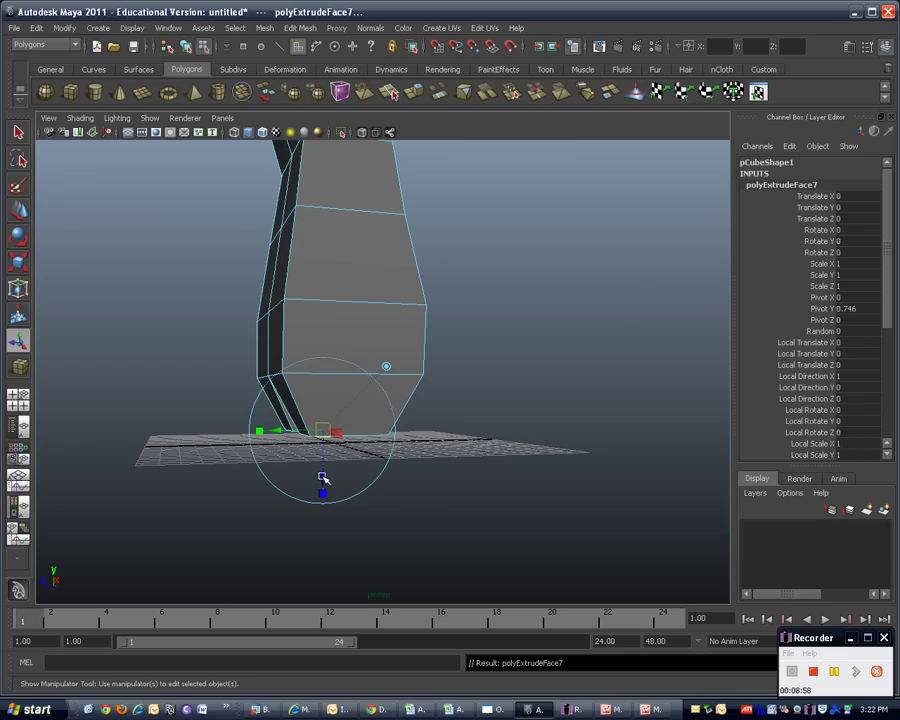
{"action": "left_click_drag", "start_coordinate": [322, 481], "coordinate": [348, 514]}
{"action": "left_click", "coordinate": [363, 524]}
{"action": "left_click_drag", "start_coordinate": [278, 505], "coordinate": [281, 431]}
{"action": "left_click", "coordinate": [303, 505]}
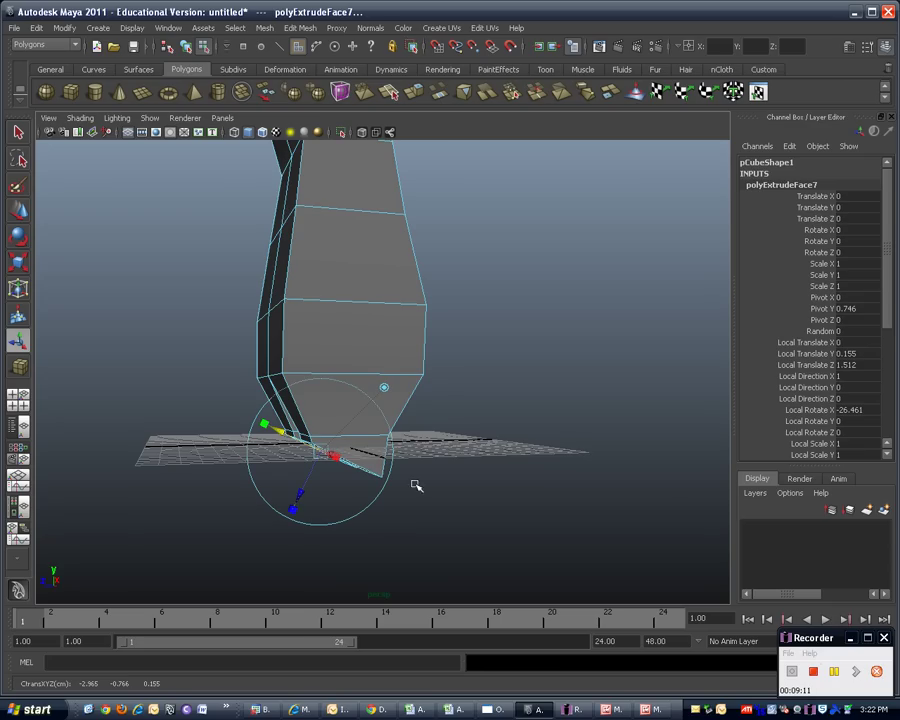
Step: Extrude the ankle end faces forward as feet, with local offsets of about 2.4 in Y and 3.7 in Z
{"action": "left_click", "coordinate": [300, 28]}
{"action": "left_click", "coordinate": [321, 68]}
{"action": "left_click_drag", "start_coordinate": [524, 506], "coordinate": [458, 526], "text": "alt"}
{"action": "left_click_drag", "start_coordinate": [297, 494], "coordinate": [270, 540]}
{"action": "left_click_drag", "start_coordinate": [432, 538], "coordinate": [197, 427], "text": "alt"}
{"action": "left_click", "coordinate": [258, 484]}
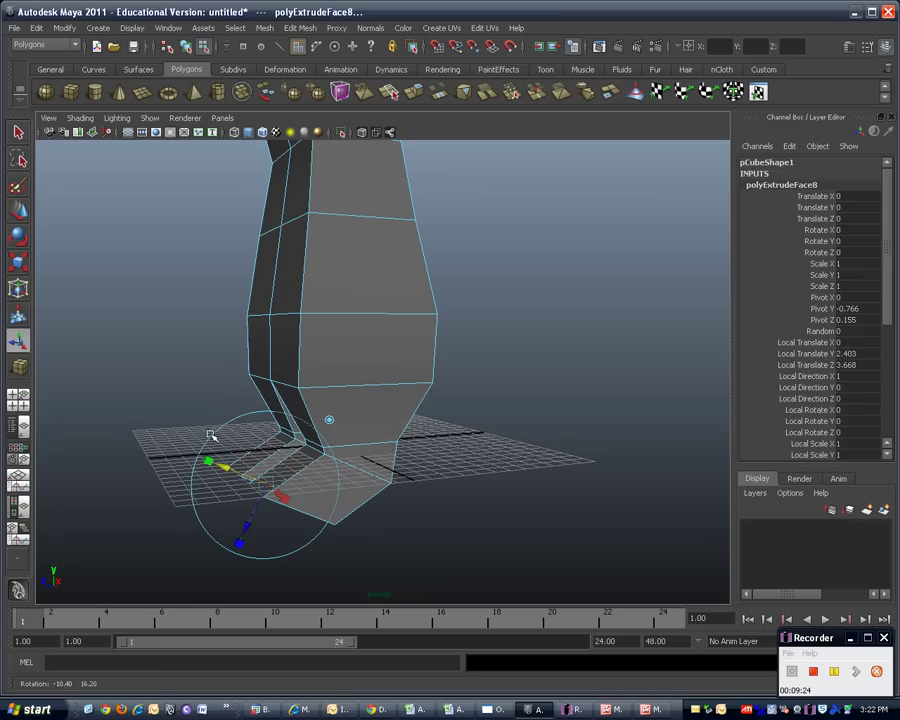
{"action": "left_click", "coordinate": [261, 477]}
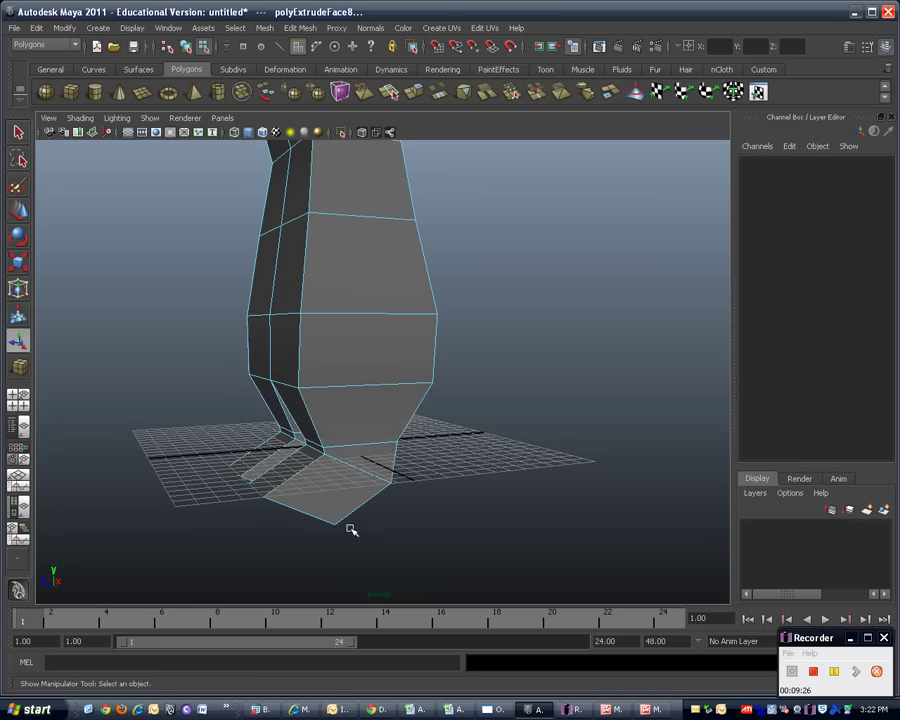
{"action": "key", "text": "ctrl+z"}
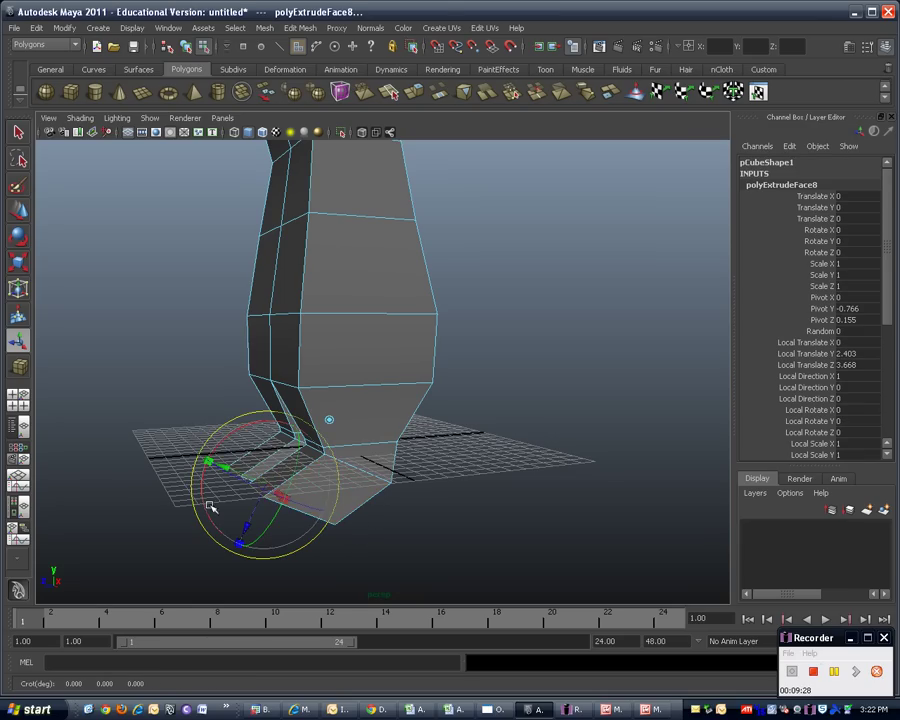
Step: Rotate the foot end faces about -57.6 degrees in local X and shift them to about 5.4 local Y and 1.5 local Z
{"action": "left_click_drag", "start_coordinate": [205, 506], "coordinate": [257, 382]}
{"action": "left_click", "coordinate": [230, 450]}
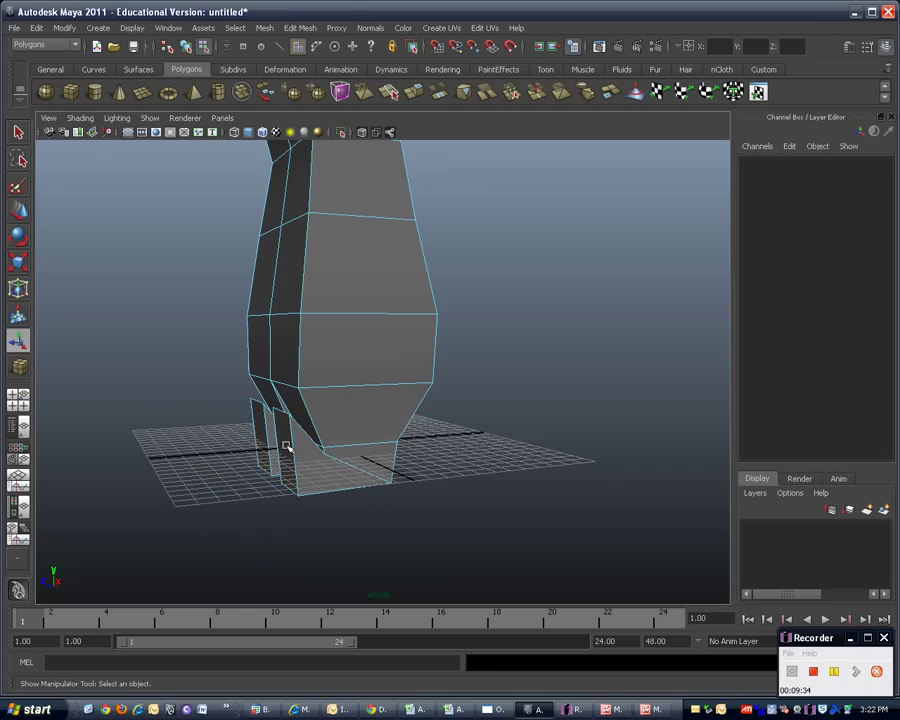
{"action": "key", "text": "ctrl+z"}
{"action": "left_click_drag", "start_coordinate": [213, 445], "coordinate": [194, 447]}
{"action": "left_click_drag", "start_coordinate": [371, 532], "coordinate": [390, 533], "text": "alt"}
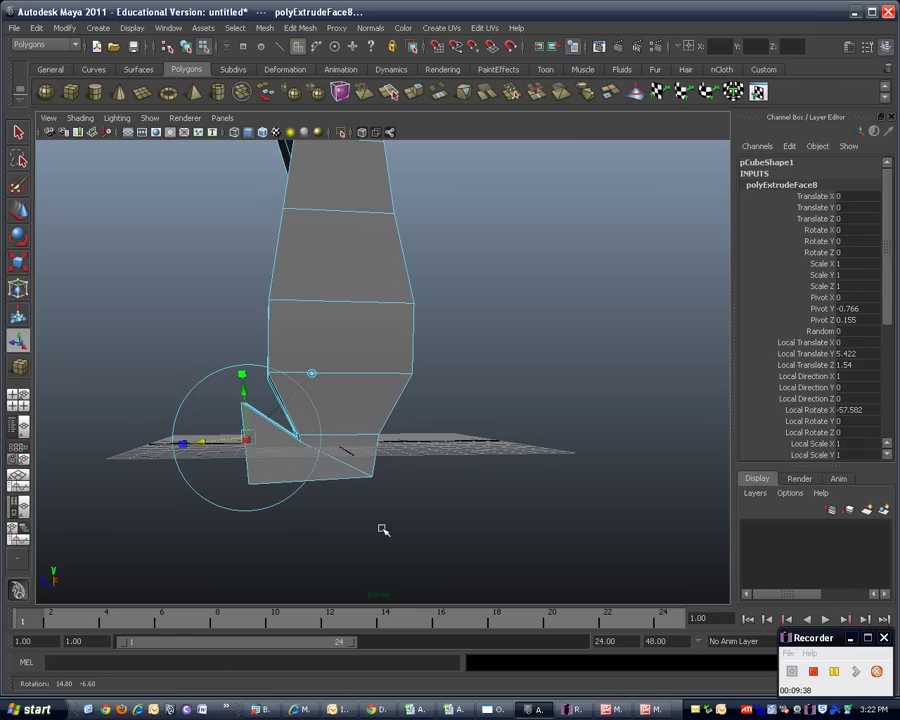
Step: Lower the upper front vertices of the feet to about Y -0.87 to flatten the toes
{"action": "right_click_drag", "start_coordinate": [287, 456], "coordinate": [231, 453]}
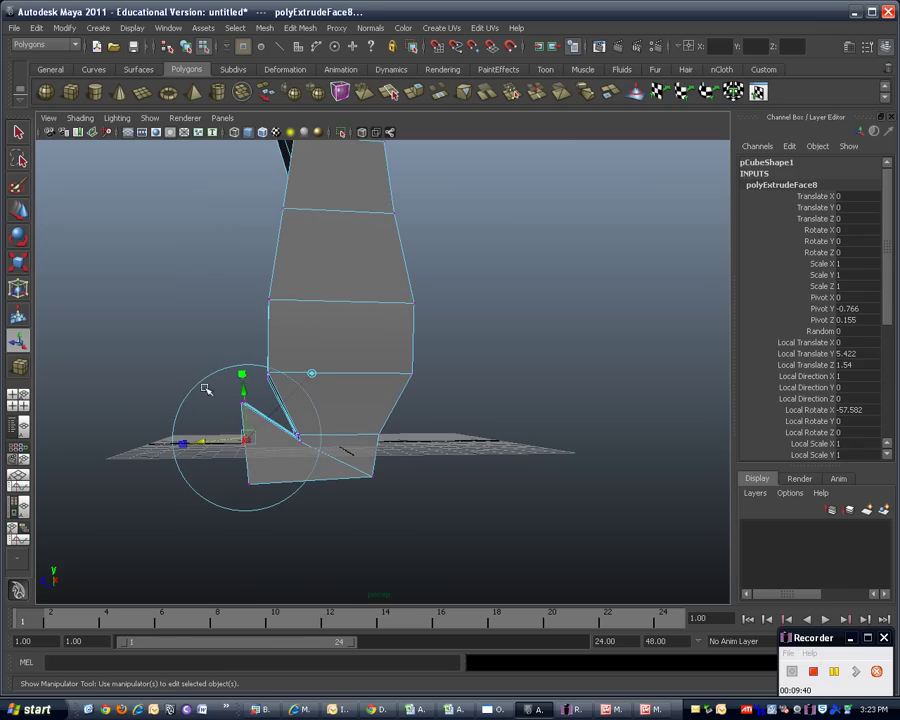
{"action": "left_click", "coordinate": [243, 403]}
{"action": "key", "text": "w"}
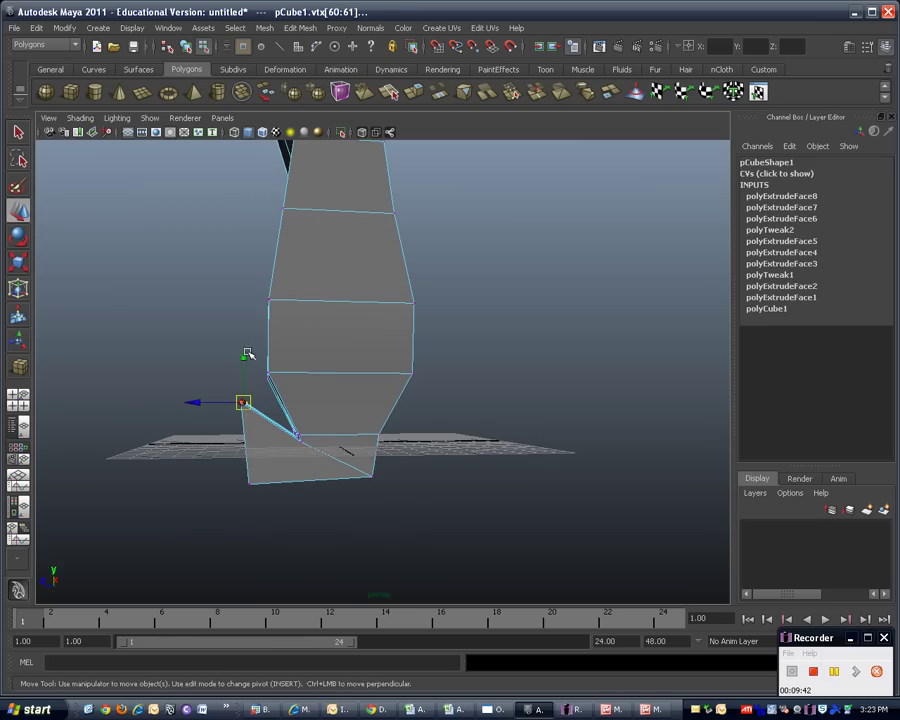
{"action": "left_click_drag", "start_coordinate": [240, 354], "coordinate": [248, 408]}
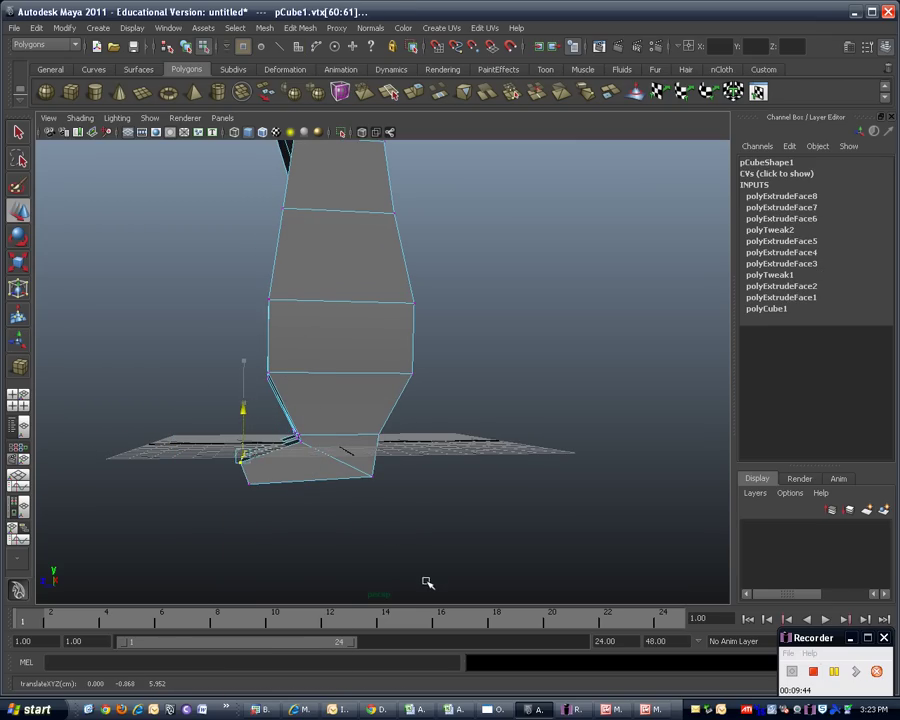
Step: Scale each foot's front face separately in width, one to about 0.83 and the other to about 0.76, and clear the selection
{"action": "left_click_drag", "start_coordinate": [426, 580], "coordinate": [556, 571], "text": "alt"}
{"action": "right_click_drag", "start_coordinate": [414, 453], "coordinate": [415, 487]}
{"action": "left_click", "coordinate": [414, 457]}
{"action": "left_click", "coordinate": [320, 450], "text": "shift"}
{"action": "key", "text": "r"}
{"action": "left_click_drag", "start_coordinate": [298, 454], "coordinate": [366, 455]}
{"action": "key", "text": "ctrl+z"}
{"action": "left_click", "coordinate": [407, 457]}
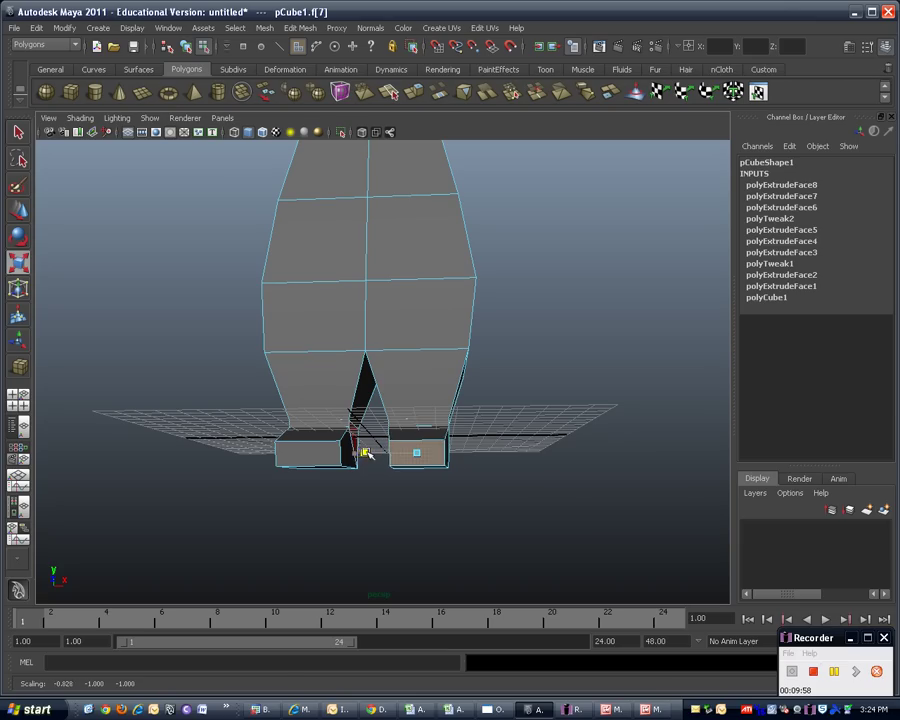
{"action": "left_click", "coordinate": [318, 452]}
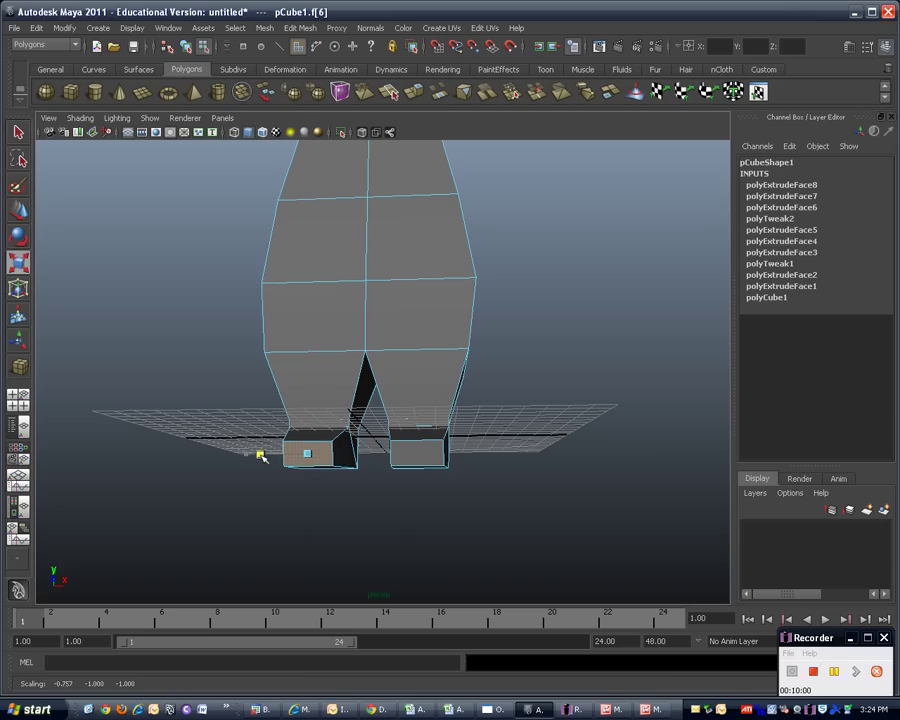
{"action": "left_click", "coordinate": [510, 485]}
{"action": "left_click_drag", "start_coordinate": [512, 484], "coordinate": [372, 488], "text": "alt"}
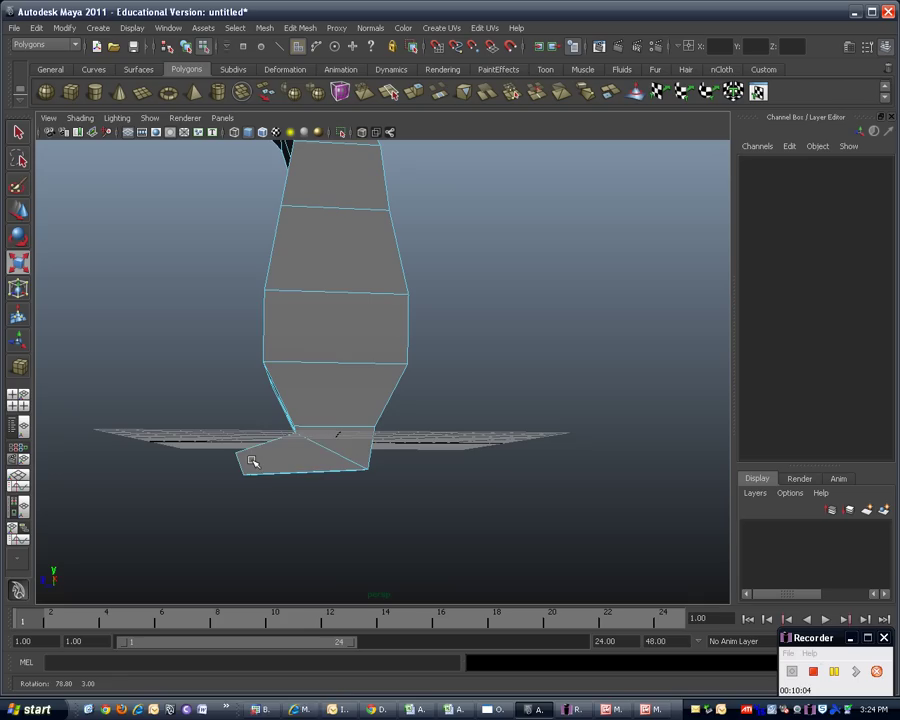
Step: Raise the lower front vertices of the feet slightly to level the soles
{"action": "right_click_drag", "start_coordinate": [252, 461], "coordinate": [203, 458]}
{"action": "left_click_drag", "start_coordinate": [201, 426], "coordinate": [275, 496]}
{"action": "left_click", "coordinate": [18, 209]}
{"action": "left_click_drag", "start_coordinate": [248, 424], "coordinate": [249, 416]}
Step: Return to whole-object editing and raise the bear model to a Translate Y of 8.536 so its feet stand on the grid
{"action": "right_click_drag", "start_coordinate": [331, 412], "coordinate": [364, 394]}
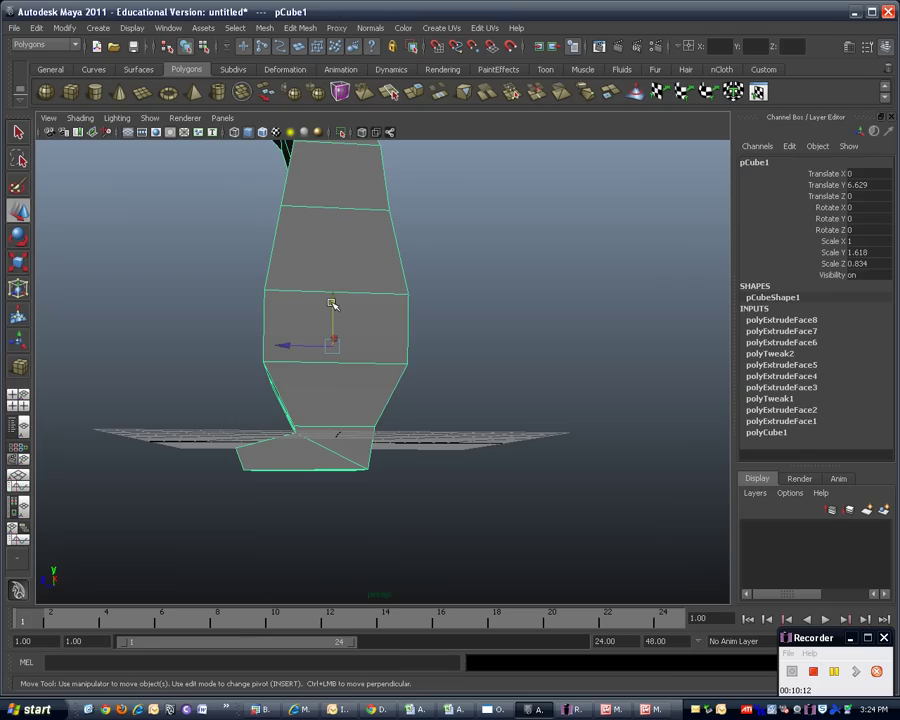
{"action": "left_click_drag", "start_coordinate": [332, 303], "coordinate": [334, 335]}
{"action": "left_click_drag", "start_coordinate": [333, 274], "coordinate": [332, 283]}
{"action": "left_click_drag", "start_coordinate": [396, 390], "coordinate": [457, 426], "text": "alt"}
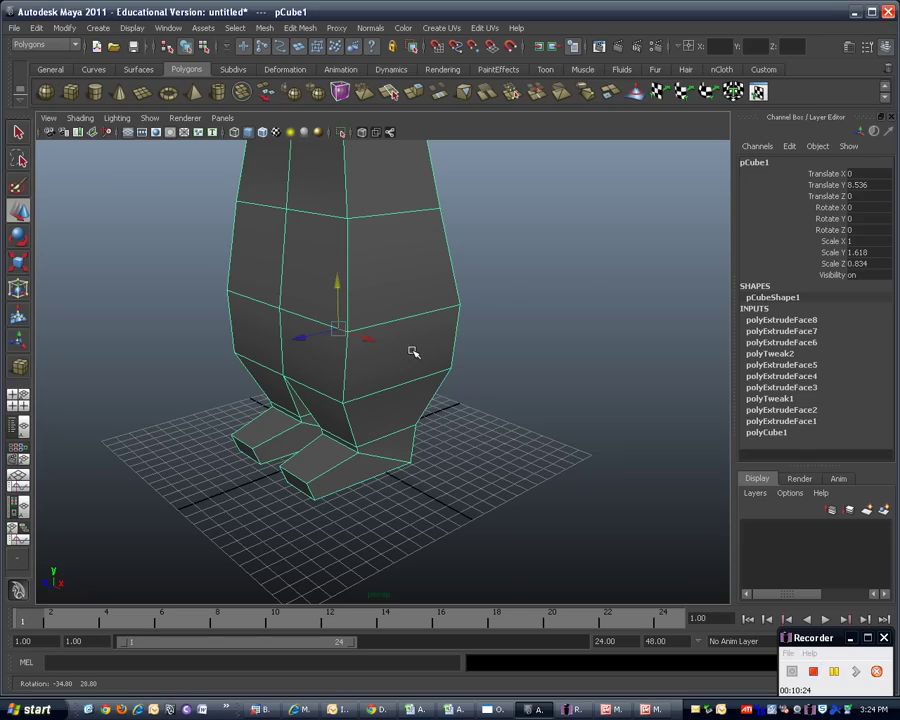
{"action": "scroll", "coordinate": [412, 351], "scroll_direction": "down", "scroll_amount": 2}
{"action": "middle_click_drag", "start_coordinate": [372, 361], "coordinate": [388, 478], "text": "alt"}
{"action": "mouse_move", "coordinate": [353, 365]}
{"action": "left_mouse_down", "text": "alt"}
{"action": "mouse_move", "coordinate": [435, 351]}
{"action": "mouse_move", "coordinate": [348, 352]}
{"action": "left_mouse_up", "text": "alt"}
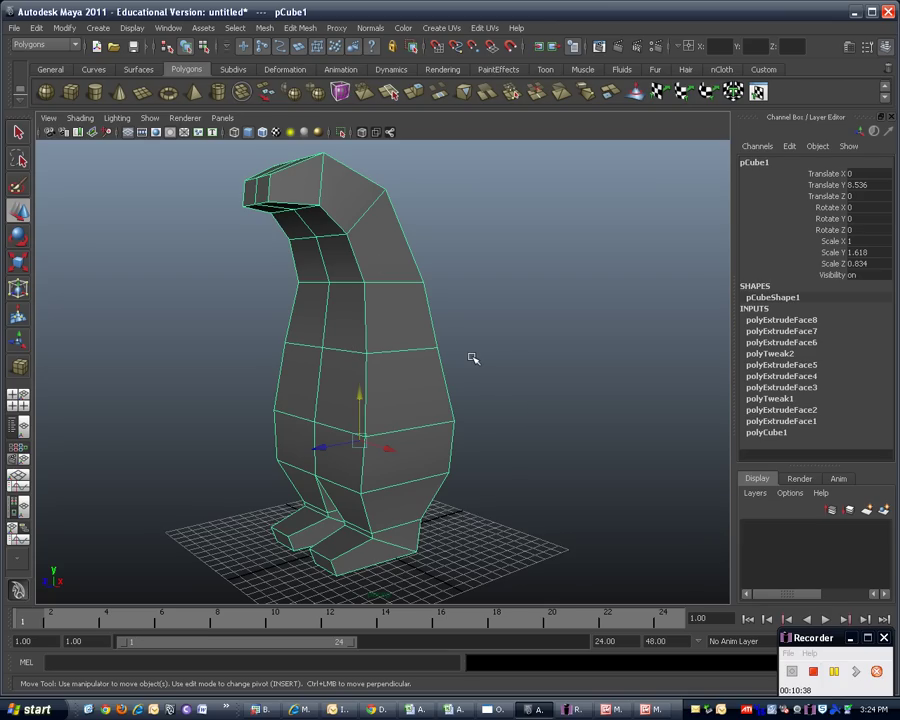
Step: Extrude the upper side face at each shoulder outward about 8.1 in local Z as upper arms
{"action": "left_click", "coordinate": [651, 709]}
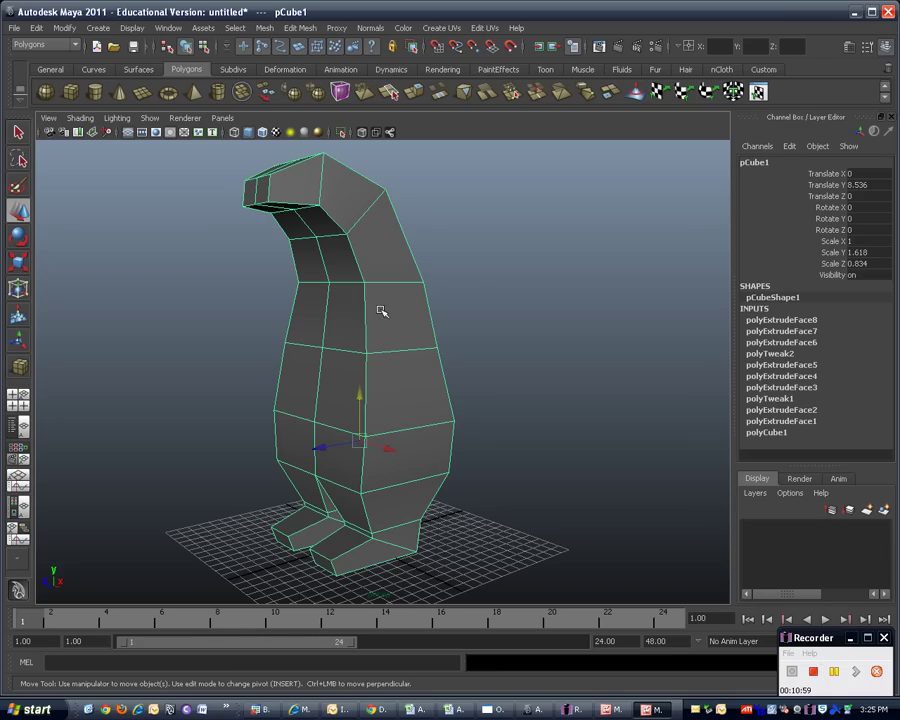
{"action": "right_click_drag", "start_coordinate": [381, 312], "coordinate": [381, 340]}
{"action": "left_click", "coordinate": [385, 330]}
{"action": "left_click_drag", "start_coordinate": [292, 398], "coordinate": [394, 352], "text": "alt"}
{"action": "left_click", "coordinate": [382, 315], "text": "shift"}
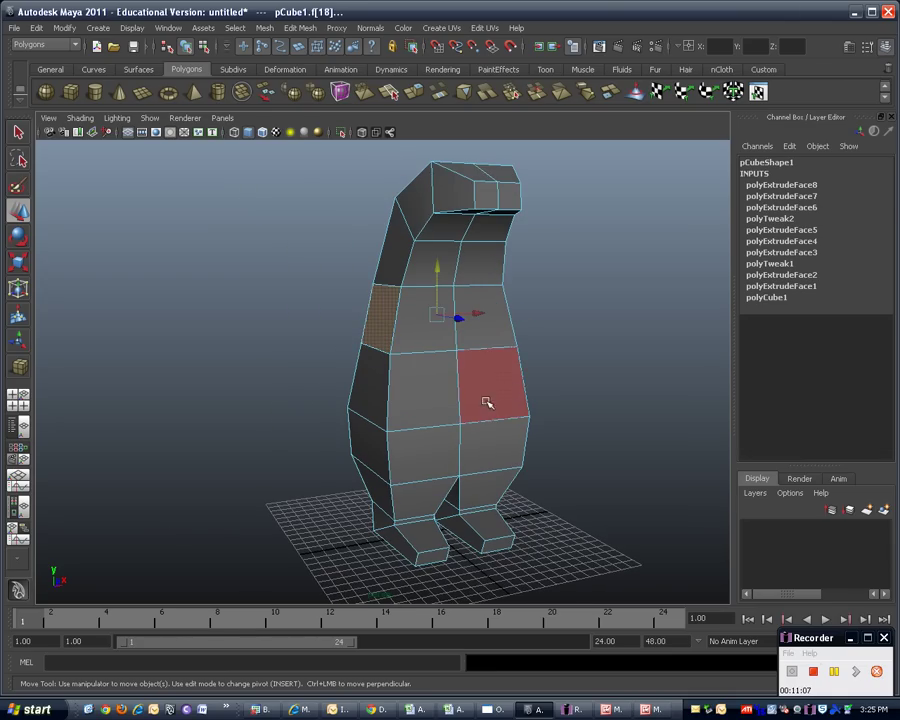
{"action": "left_click_drag", "start_coordinate": [490, 388], "coordinate": [426, 305], "text": "alt"}
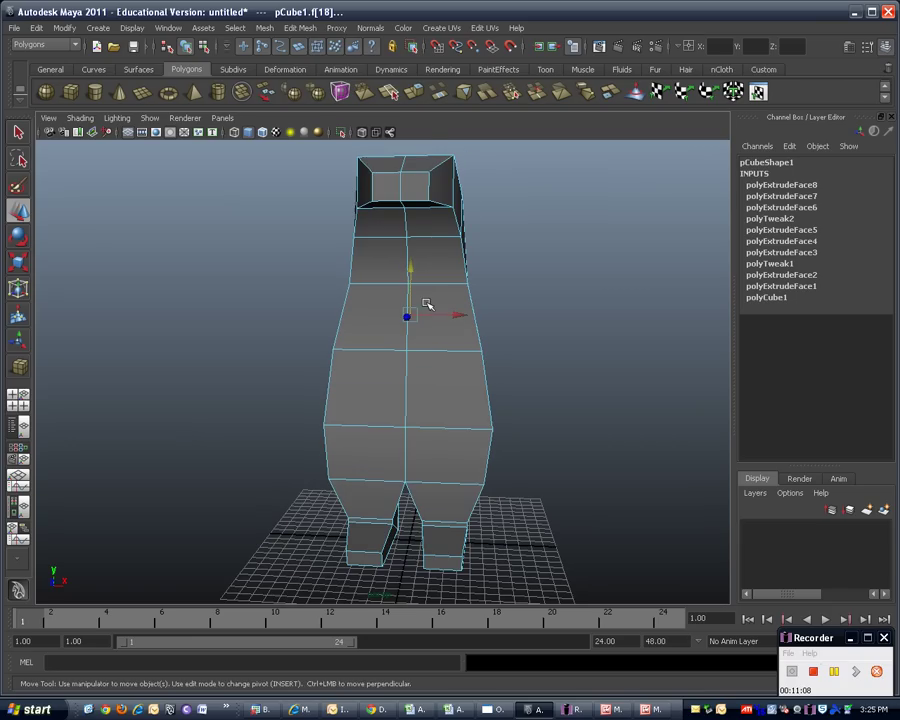
{"action": "left_click", "coordinate": [298, 28]}
{"action": "left_click", "coordinate": [310, 64]}
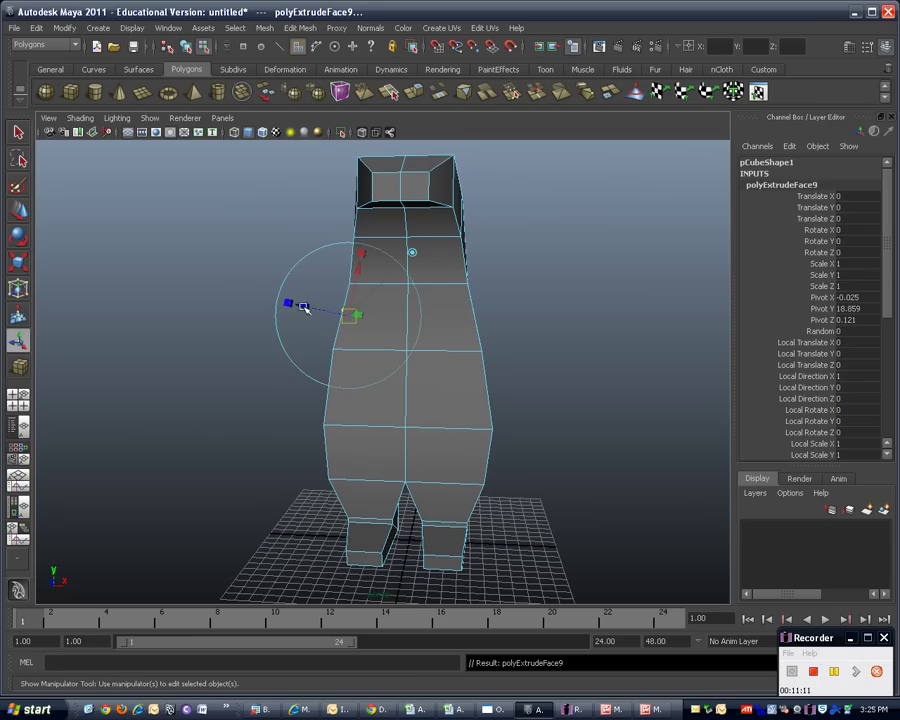
{"action": "left_click_drag", "start_coordinate": [291, 304], "coordinate": [215, 287]}
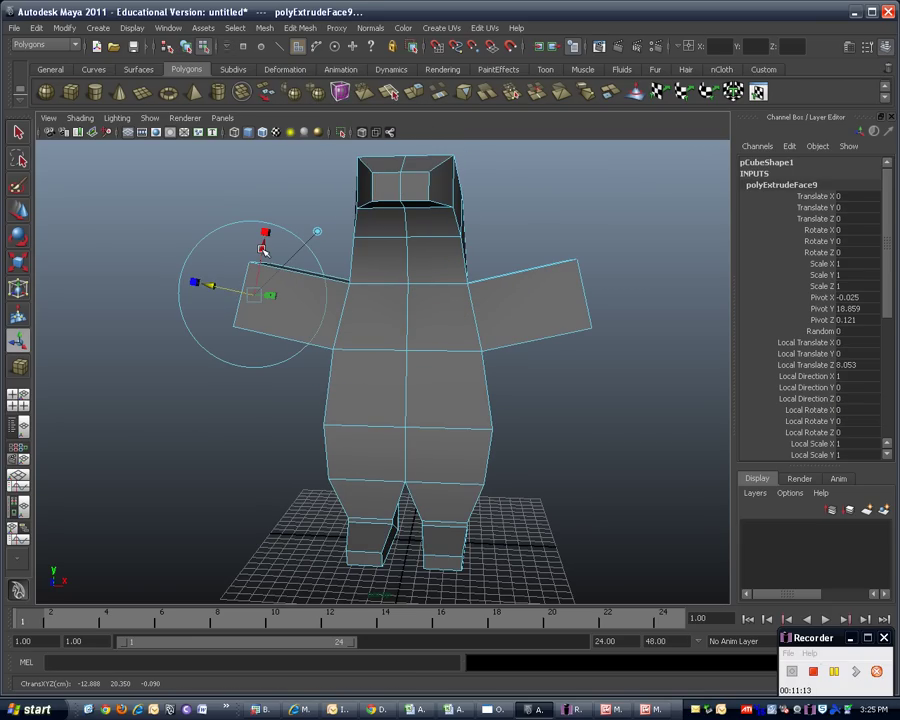
{"action": "left_click_drag", "start_coordinate": [263, 251], "coordinate": [257, 263]}
{"action": "left_click", "coordinate": [314, 245]}
{"action": "key", "text": "ctrl+z"}
Step: Reselect both arm end faces, lower them to about Y 18.2 and shift them forward to about Z 3.6
{"action": "left_click", "coordinate": [183, 395]}
{"action": "left_click_drag", "start_coordinate": [183, 395], "coordinate": [275, 317], "text": "alt"}
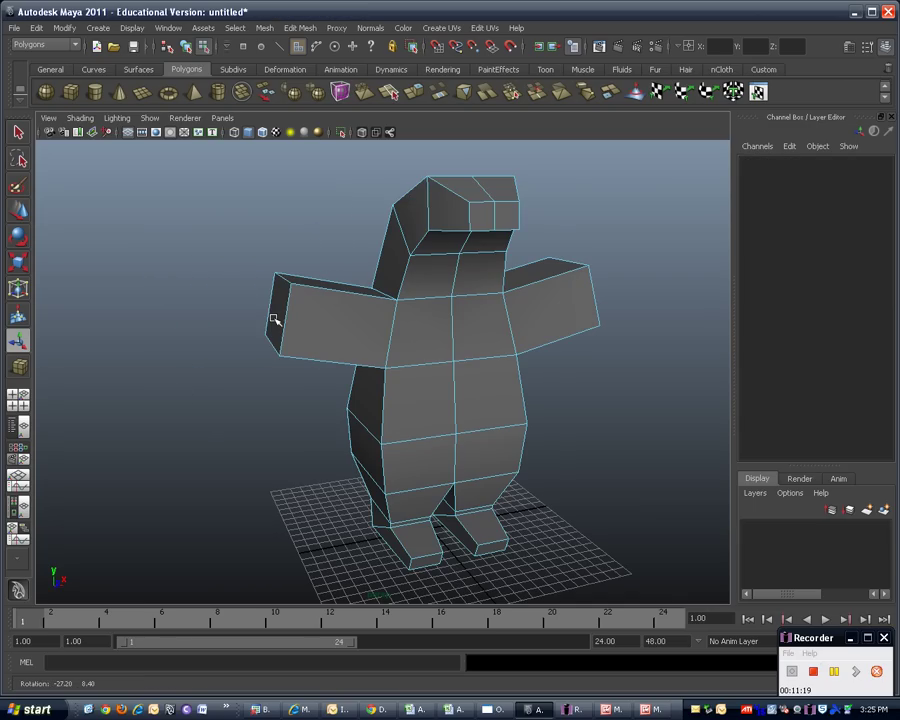
{"action": "left_click", "coordinate": [275, 317]}
{"action": "left_click", "coordinate": [490, 395], "text": "shift"}
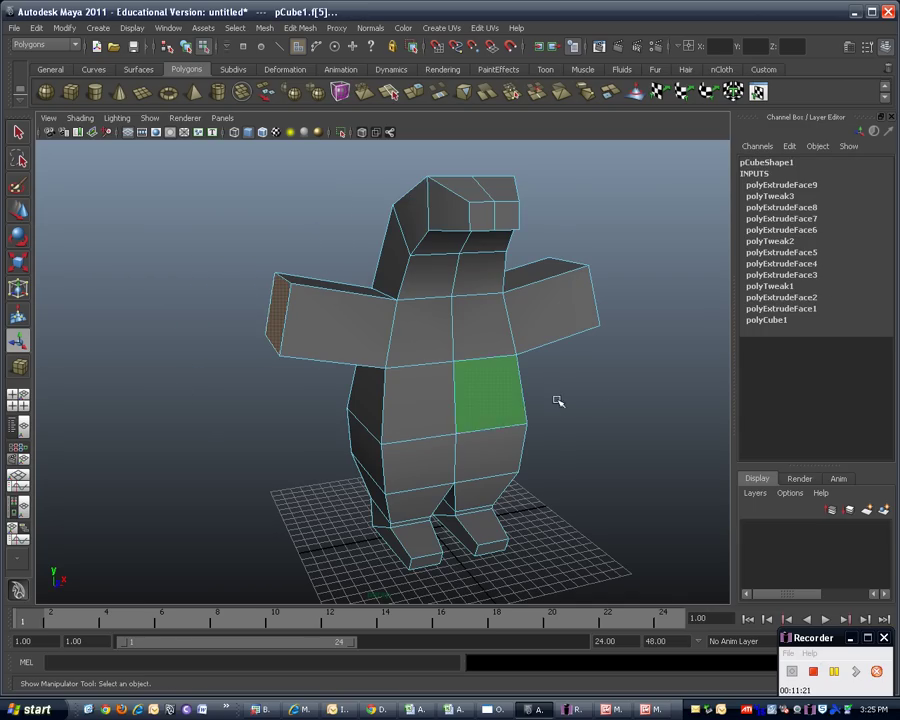
{"action": "left_click", "coordinate": [629, 380]}
{"action": "left_click_drag", "start_coordinate": [629, 380], "coordinate": [462, 366], "text": "alt"}
{"action": "left_click_drag", "start_coordinate": [550, 432], "coordinate": [90, 305], "text": "alt"}
{"action": "left_click", "coordinate": [19, 212]}
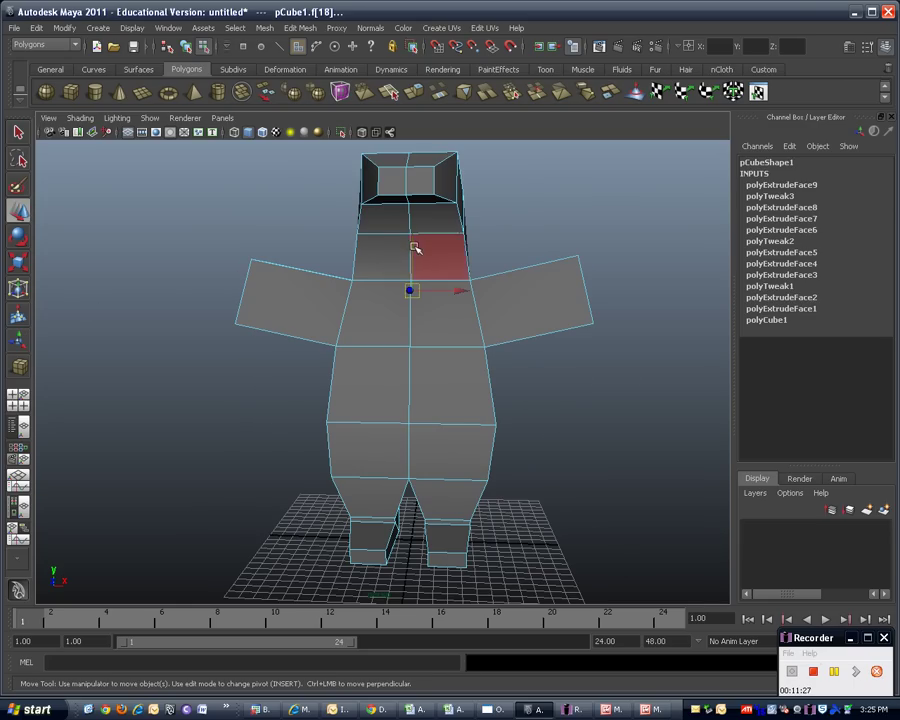
{"action": "left_click", "coordinate": [414, 274]}
{"action": "left_click_drag", "start_coordinate": [633, 424], "coordinate": [244, 328], "text": "alt"}
{"action": "left_click_drag", "start_coordinate": [241, 378], "coordinate": [287, 372], "text": "alt"}
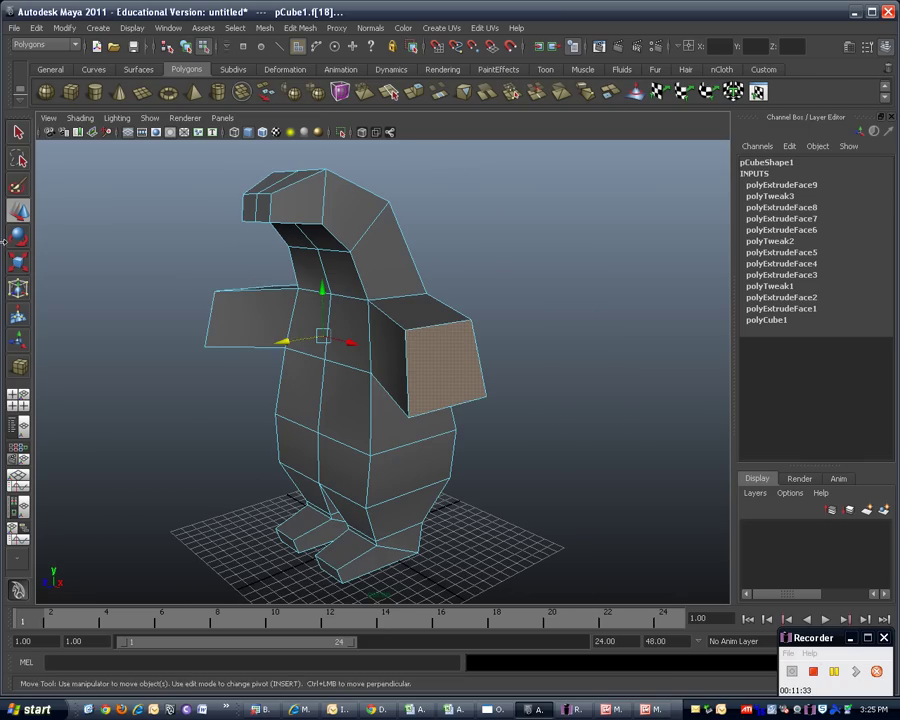
Step: Scale both arm end faces slightly smaller in height and depth to taper the upper arms
{"action": "key", "text": "r"}
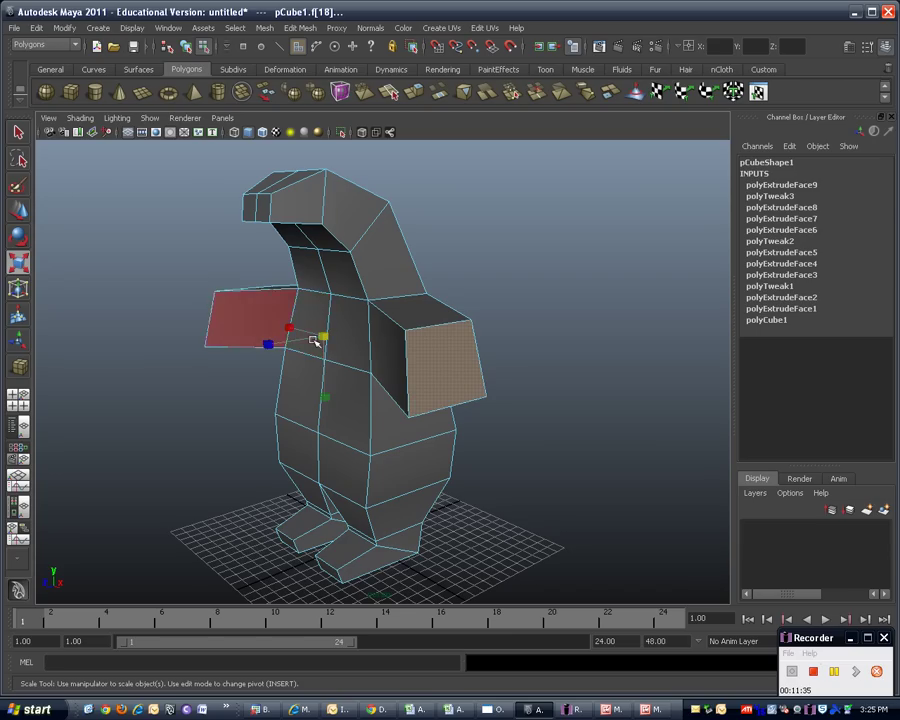
{"action": "left_click_drag", "start_coordinate": [322, 339], "coordinate": [320, 340]}
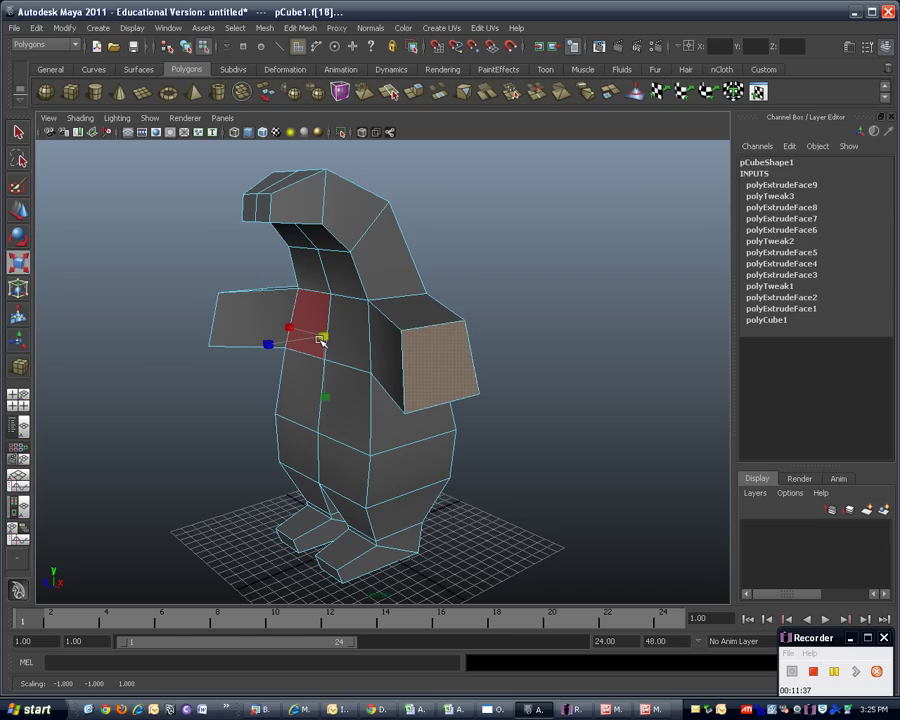
{"action": "key", "text": "ctrl+z"}
{"action": "left_click_drag", "start_coordinate": [327, 397], "coordinate": [226, 406]}
{"action": "left_click_drag", "start_coordinate": [230, 332], "coordinate": [243, 334]}
Step: Extrude both arm end faces again as forearms, with a local Z offset of about 10.6
{"action": "left_click_drag", "start_coordinate": [222, 377], "coordinate": [315, 374], "text": "alt"}
{"action": "left_click", "coordinate": [298, 27]}
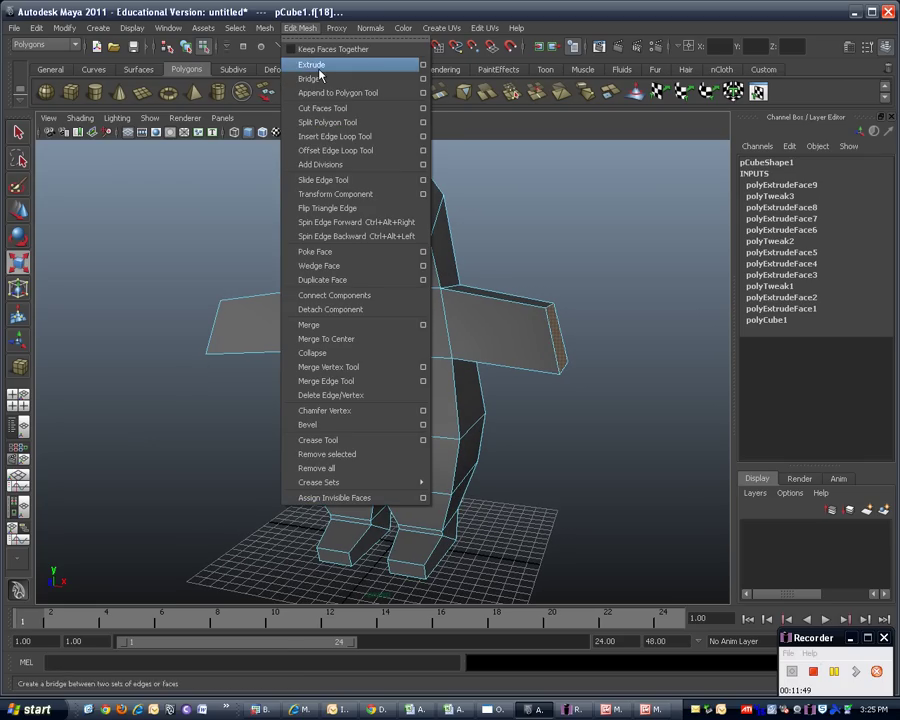
{"action": "left_click", "coordinate": [311, 64]}
{"action": "left_click_drag", "start_coordinate": [180, 307], "coordinate": [90, 300]}
{"action": "left_click", "coordinate": [90, 300]}
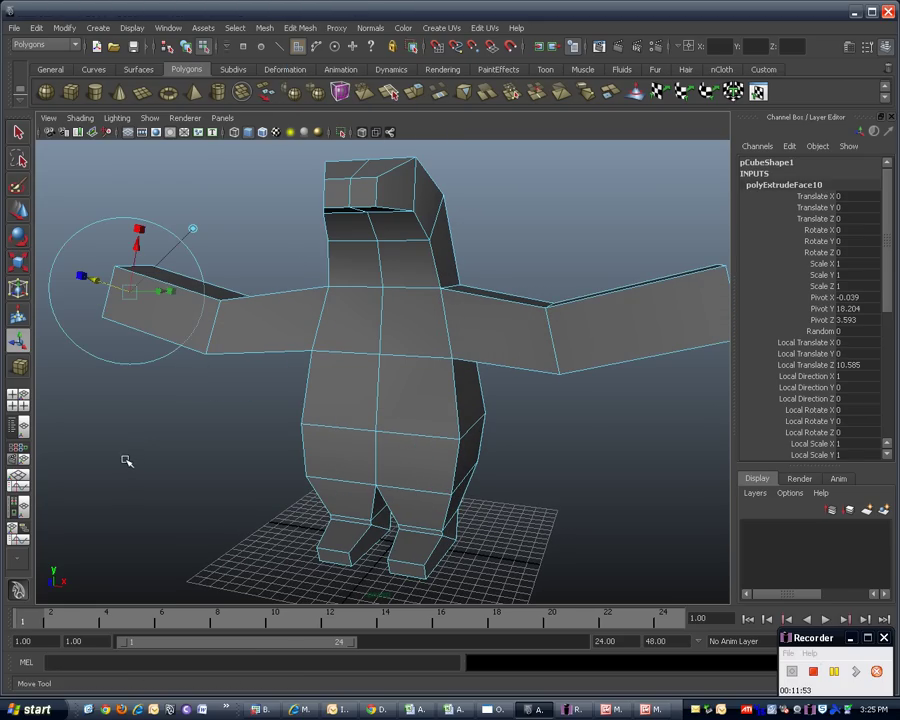
{"action": "left_click", "coordinate": [120, 438]}
{"action": "left_click_drag", "start_coordinate": [120, 438], "coordinate": [135, 318], "text": "alt"}
{"action": "key", "text": "ctrl+z"}
Step: Lower both forearm end faces and move them forward so the arms bend down at the elbows
{"action": "left_click", "coordinate": [154, 452]}
{"action": "left_click_drag", "start_coordinate": [154, 452], "coordinate": [236, 352], "text": "alt"}
{"action": "left_click", "coordinate": [236, 352]}
{"action": "left_click_drag", "start_coordinate": [597, 400], "coordinate": [568, 402], "text": "alt"}
{"action": "left_click", "coordinate": [20, 212]}
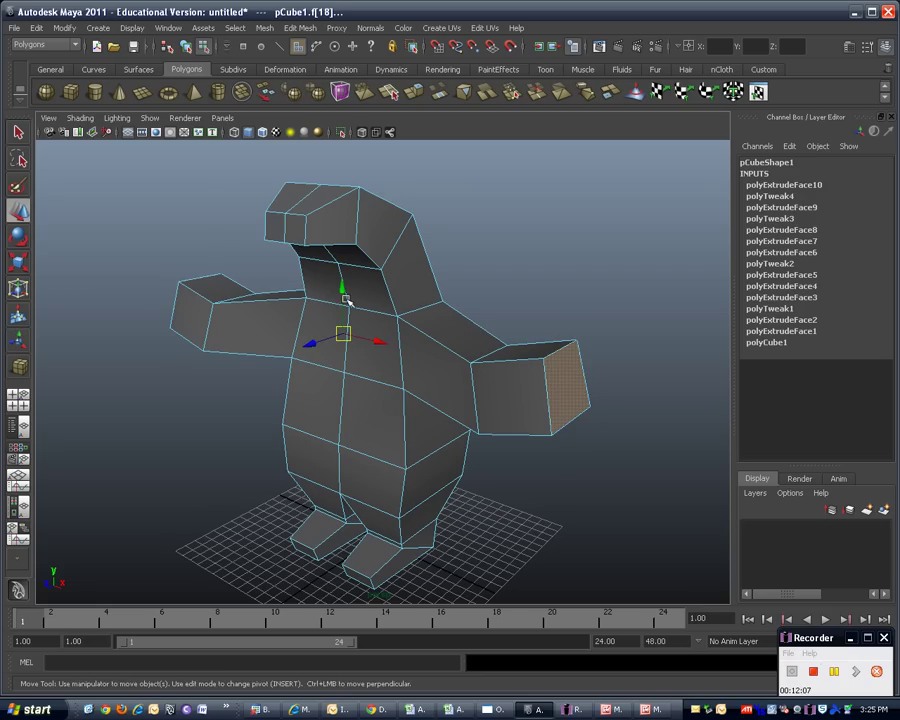
{"action": "left_click_drag", "start_coordinate": [340, 293], "coordinate": [376, 424]}
{"action": "left_click_drag", "start_coordinate": [240, 353], "coordinate": [186, 353]}
Step: Switch to vertex editing and move the corner vertices of the bear's right forearm end inward along Z to narrow the wrist
{"action": "left_click_drag", "start_coordinate": [378, 437], "coordinate": [428, 412], "text": "alt"}
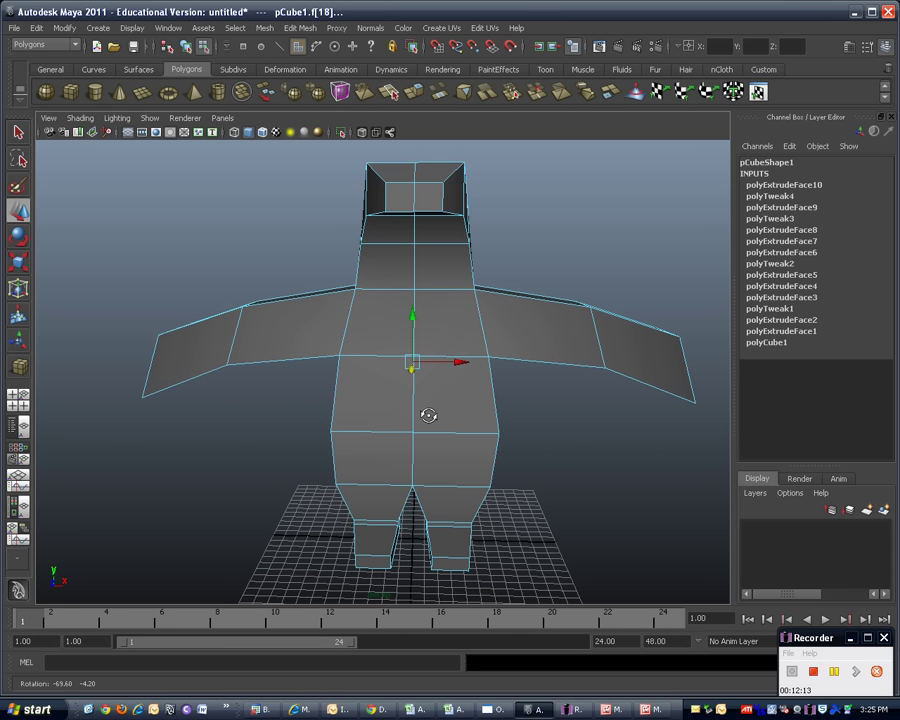
{"action": "left_click", "coordinate": [569, 432]}
{"action": "right_click_drag", "start_coordinate": [608, 358], "coordinate": [558, 360]}
{"action": "left_click_drag", "start_coordinate": [578, 349], "coordinate": [627, 360]}
{"action": "left_click_drag", "start_coordinate": [197, 358], "coordinate": [293, 368]}
{"action": "left_click_drag", "start_coordinate": [200, 426], "coordinate": [303, 421], "text": "alt"}
{"action": "left_click", "coordinate": [207, 391]}
{"action": "left_click_drag", "start_coordinate": [546, 352], "coordinate": [521, 352]}
{"action": "left_click", "coordinate": [495, 283]}
{"action": "left_click_drag", "start_coordinate": [526, 282], "coordinate": [500, 284]}
{"action": "left_click", "coordinate": [479, 354]}
{"action": "left_click_drag", "start_coordinate": [525, 353], "coordinate": [511, 353]}
{"action": "left_click_drag", "start_coordinate": [410, 288], "coordinate": [476, 291]}
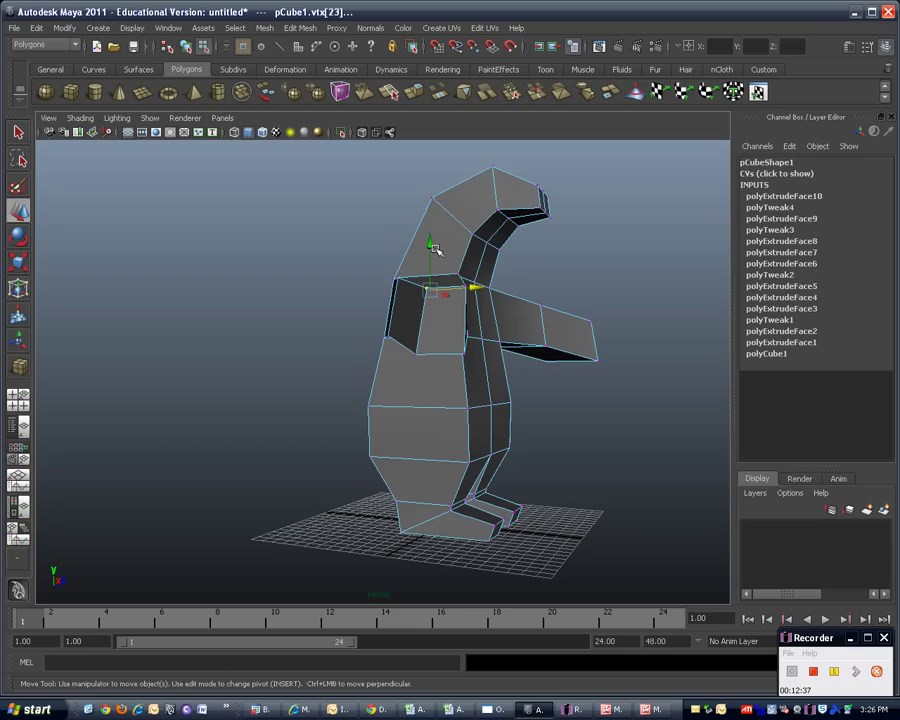
Step: Lower the two upper vertices of the bear's right wrist to reduce its height
{"action": "left_click", "coordinate": [466, 289]}
{"action": "left_click", "coordinate": [428, 289], "text": "shift"}
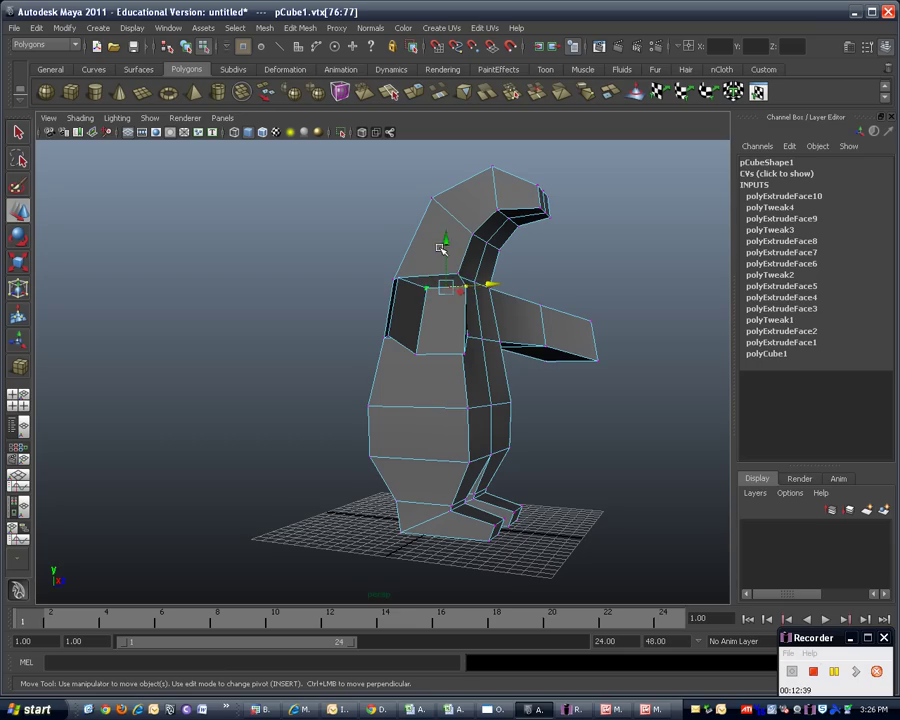
{"action": "left_click_drag", "start_coordinate": [445, 243], "coordinate": [388, 354]}
Step: Move the corner vertices of the bear's left forearm end inward along Z to narrow that wrist
{"action": "left_click", "coordinate": [331, 375]}
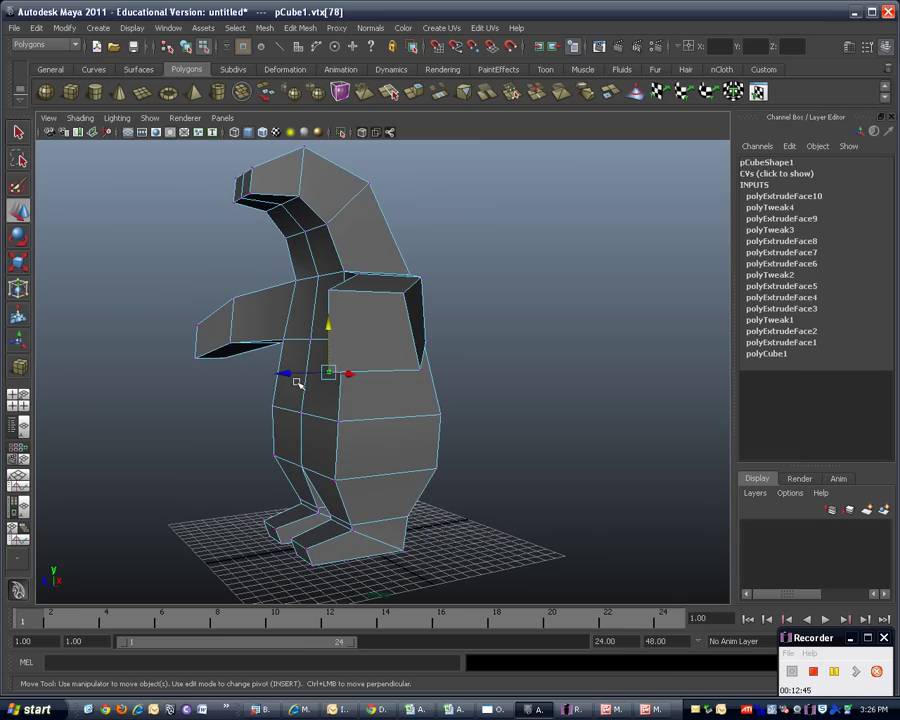
{"action": "left_click_drag", "start_coordinate": [296, 374], "coordinate": [327, 373]}
{"action": "left_click", "coordinate": [331, 290]}
{"action": "left_click_drag", "start_coordinate": [290, 288], "coordinate": [323, 290]}
{"action": "left_click", "coordinate": [405, 294]}
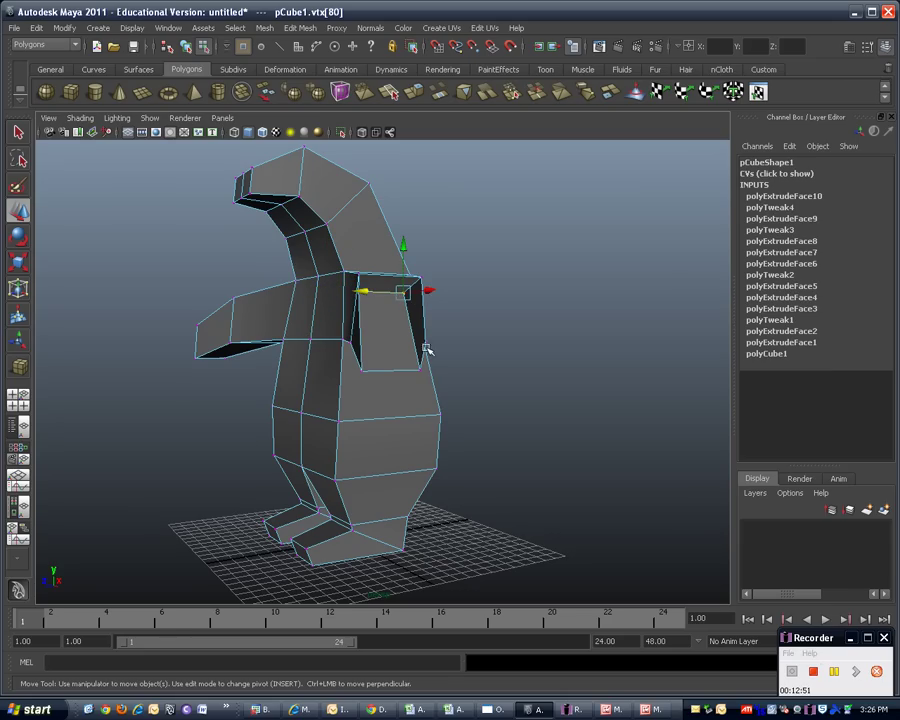
{"action": "left_click", "coordinate": [418, 369]}
{"action": "left_click_drag", "start_coordinate": [380, 370], "coordinate": [370, 370]}
Step: Raise the two lower vertices of the bear's left wrist to about Y 15.1
{"action": "left_click_drag", "start_coordinate": [440, 417], "coordinate": [560, 416], "text": "alt"}
{"action": "left_click_drag", "start_coordinate": [673, 362], "coordinate": [720, 362]}
{"action": "left_click_drag", "start_coordinate": [643, 351], "coordinate": [690, 361]}
{"action": "left_click_drag", "start_coordinate": [649, 326], "coordinate": [649, 320]}
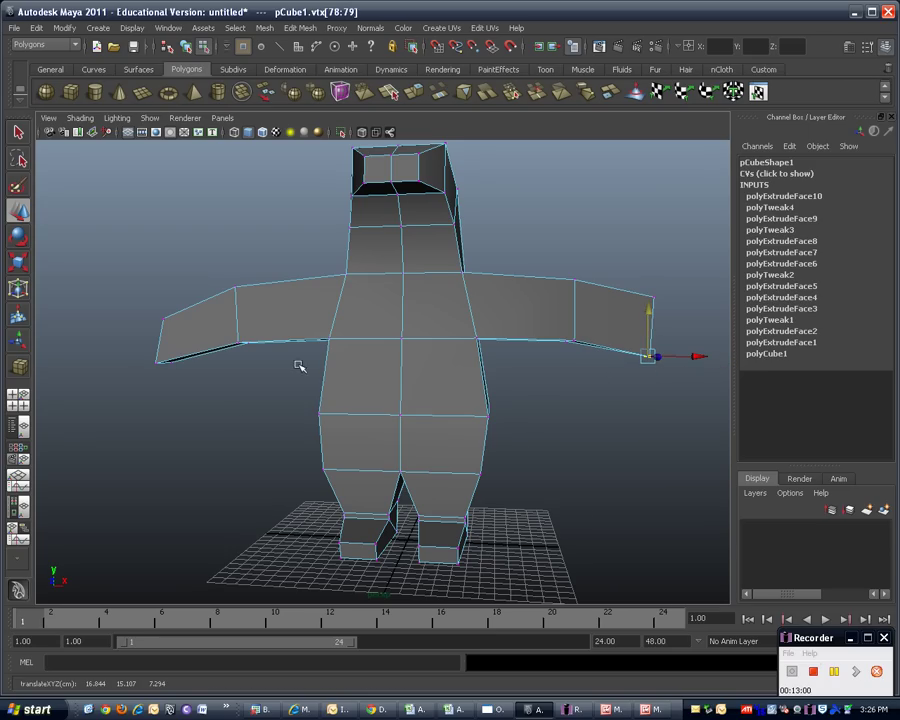
Step: Extrude both wrist end faces about 1.7 in local Z and scale them to about 0.67 in X and 0.58 in Y as hands
{"action": "left_click_drag", "start_coordinate": [522, 436], "coordinate": [480, 400], "text": "alt"}
{"action": "right_click_drag", "start_coordinate": [352, 358], "coordinate": [355, 391]}
{"action": "left_click", "coordinate": [336, 370]}
{"action": "left_click_drag", "start_coordinate": [265, 368], "coordinate": [416, 394], "text": "alt"}
{"action": "left_click", "coordinate": [391, 376], "text": "shift"}
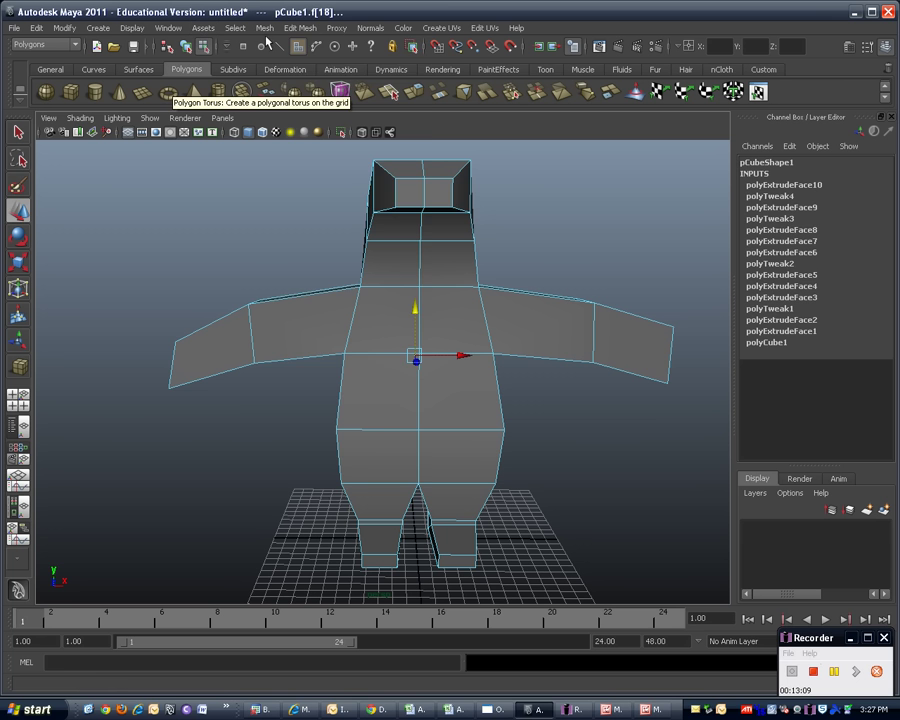
{"action": "left_click", "coordinate": [300, 27]}
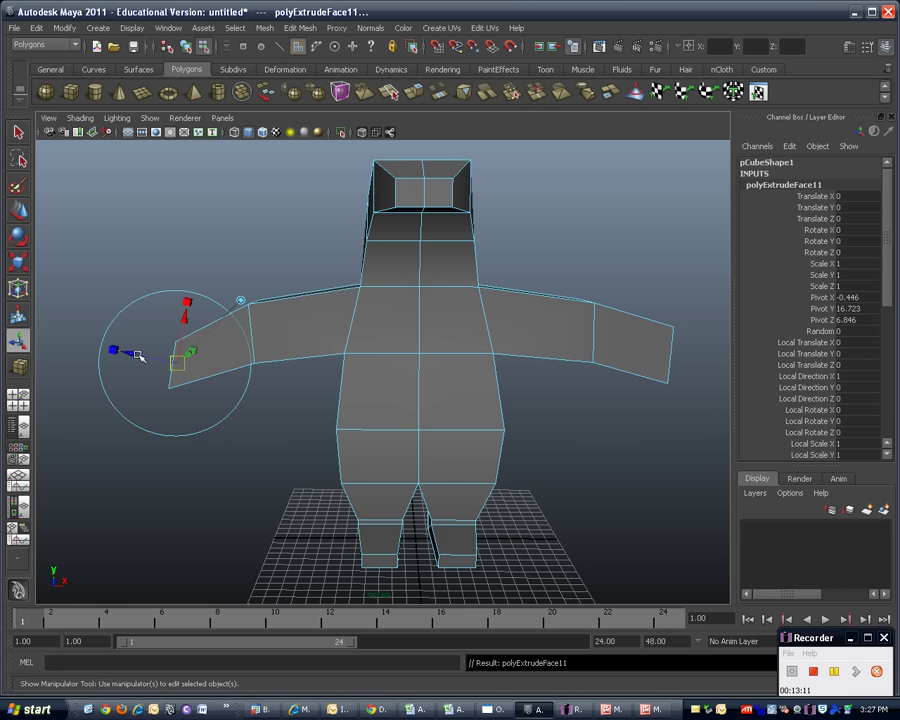
{"action": "left_click_drag", "start_coordinate": [131, 354], "coordinate": [108, 350]}
{"action": "left_click_drag", "start_coordinate": [133, 495], "coordinate": [335, 420], "text": "alt"}
{"action": "left_click_drag", "start_coordinate": [366, 370], "coordinate": [390, 372]}
{"action": "left_click_drag", "start_coordinate": [433, 315], "coordinate": [404, 341]}
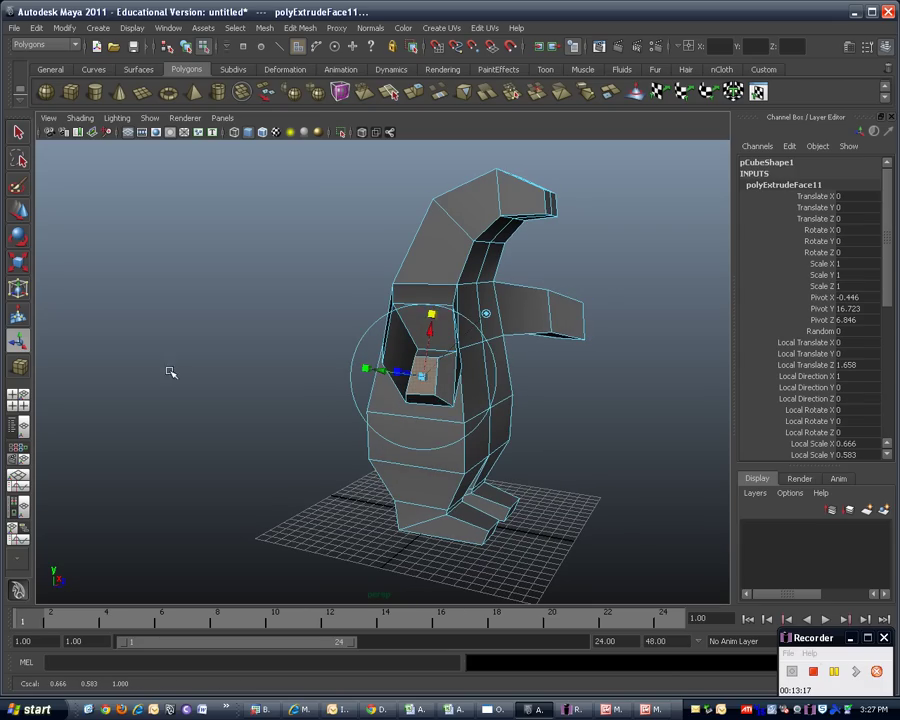
Step: Reselect the end face of the bear's right hand and move it outward to lengthen the hand
{"action": "left_click", "coordinate": [382, 520]}
{"action": "left_click", "coordinate": [421, 385]}
{"action": "left_click_drag", "start_coordinate": [581, 455], "coordinate": [431, 457], "text": "alt"}
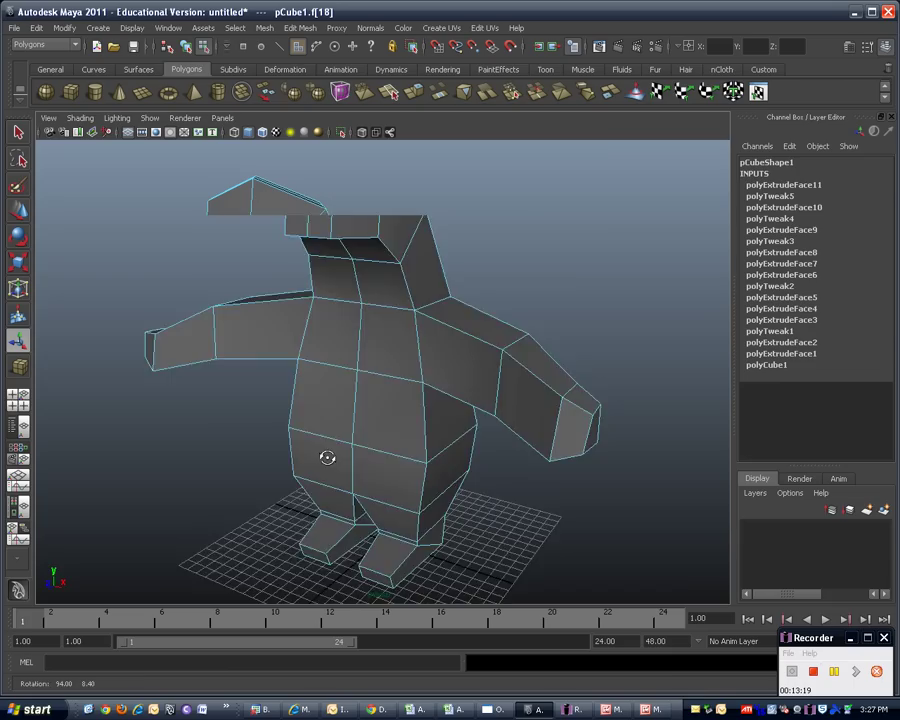
{"action": "left_click", "coordinate": [227, 436]}
{"action": "left_click_drag", "start_coordinate": [88, 461], "coordinate": [252, 467]}
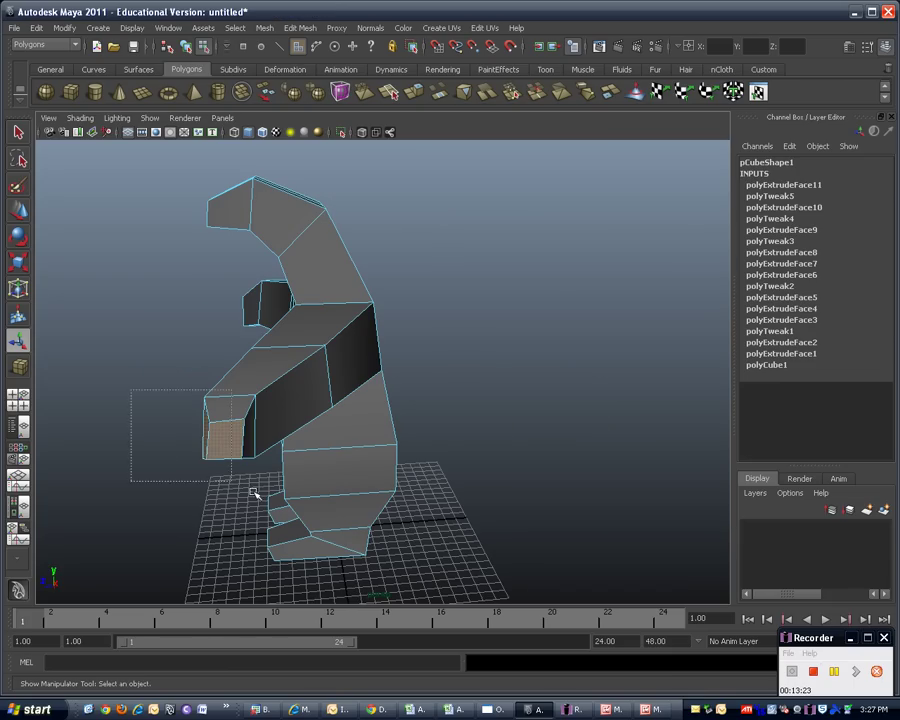
{"action": "left_click", "coordinate": [215, 465]}
{"action": "left_click", "coordinate": [227, 428]}
{"action": "left_click_drag", "start_coordinate": [64, 442], "coordinate": [285, 450], "text": "alt"}
{"action": "left_click", "coordinate": [311, 482]}
{"action": "left_click_drag", "start_coordinate": [400, 506], "coordinate": [130, 418], "text": "alt"}
{"action": "key", "text": "w"}
{"action": "left_click_drag", "start_coordinate": [198, 352], "coordinate": [161, 346]}
{"action": "left_click_drag", "start_coordinate": [316, 450], "coordinate": [350, 457], "text": "alt"}
Step: Shift the end face of the bear's right hand backward along Z
{"action": "left_click", "coordinate": [617, 502]}
{"action": "left_click_drag", "start_coordinate": [617, 502], "coordinate": [462, 374], "text": "alt"}
{"action": "left_click", "coordinate": [434, 325]}
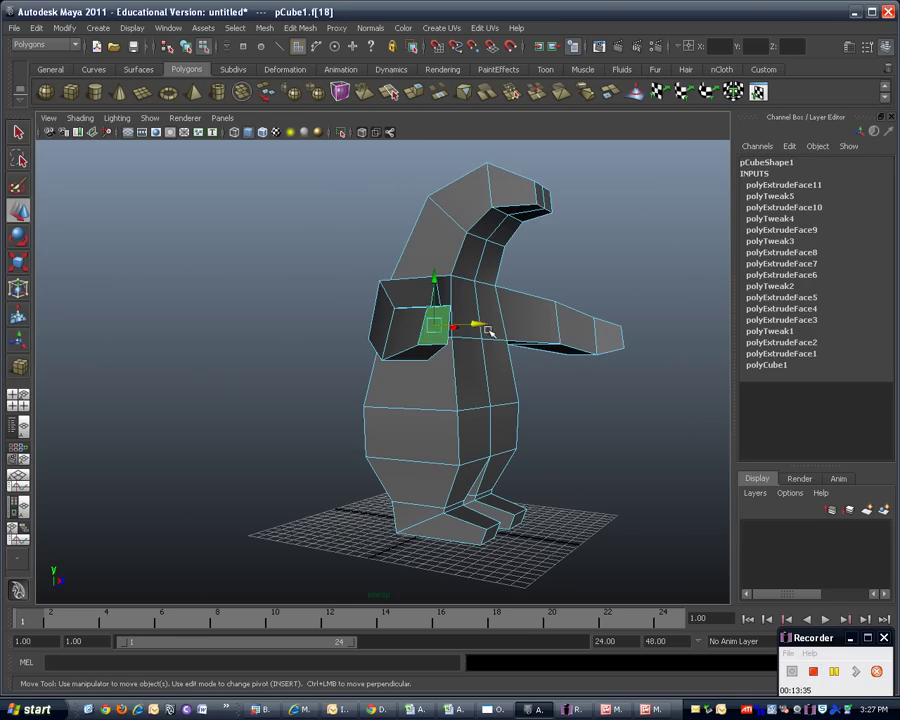
{"action": "left_click_drag", "start_coordinate": [471, 327], "coordinate": [413, 297]}
{"action": "left_click_drag", "start_coordinate": [556, 444], "coordinate": [341, 406], "text": "alt"}
Step: Lower the end face of the bear's left hand slightly and shift it backward along Z
{"action": "left_click", "coordinate": [342, 346]}
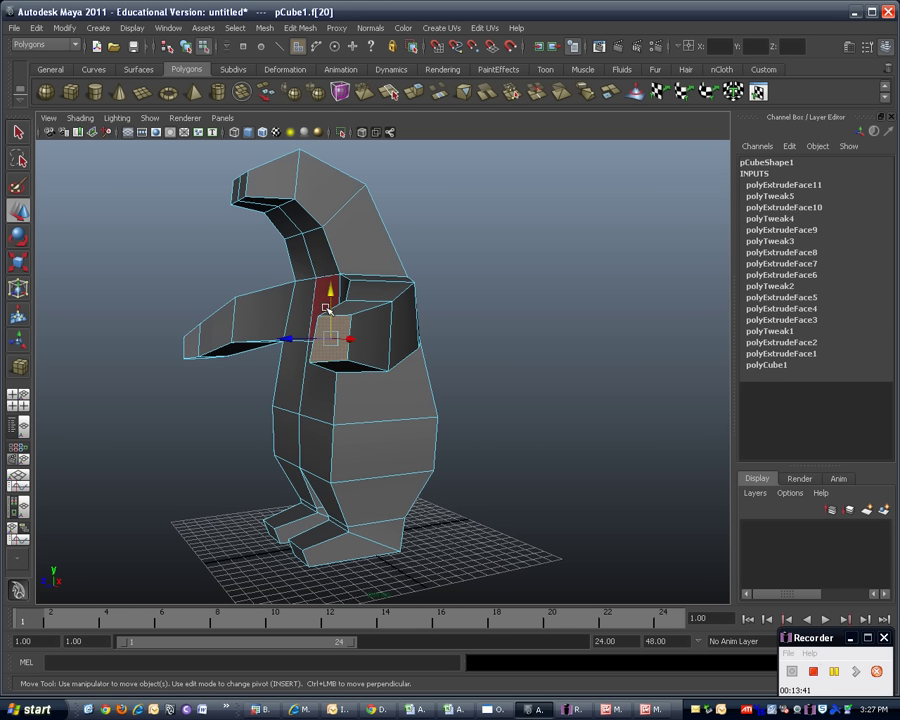
{"action": "left_click", "coordinate": [326, 309]}
{"action": "left_click_drag", "start_coordinate": [325, 310], "coordinate": [326, 315]}
{"action": "left_click_drag", "start_coordinate": [291, 364], "coordinate": [309, 364]}
{"action": "left_click_drag", "start_coordinate": [323, 444], "coordinate": [418, 448], "text": "alt"}
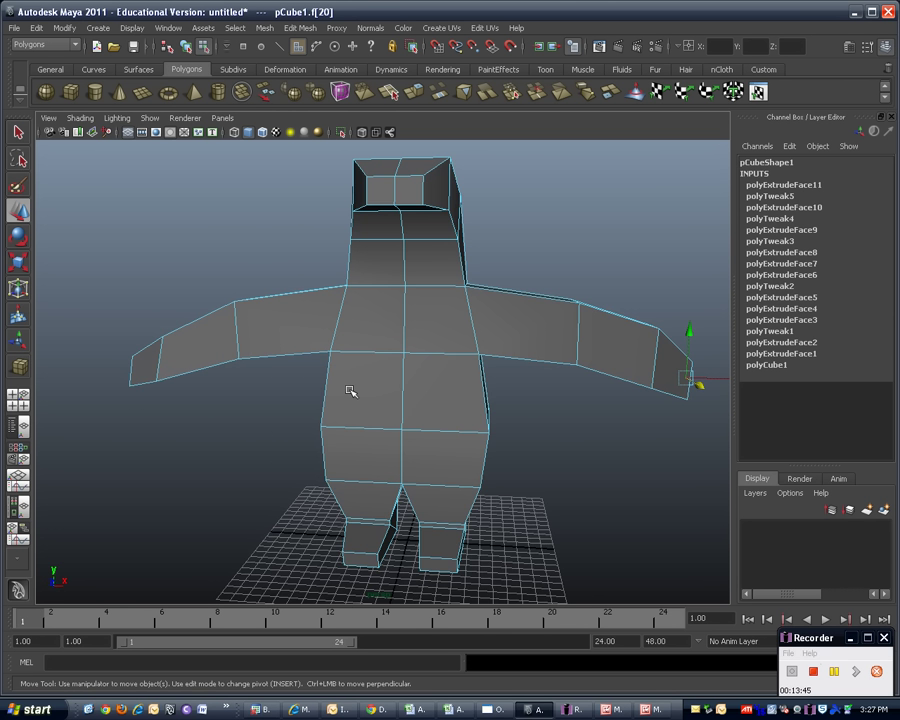
Step: Preview the smoothed mesh with its cage and compare it with the side and front reference images in Picture Manager
{"action": "key", "text": "2"}
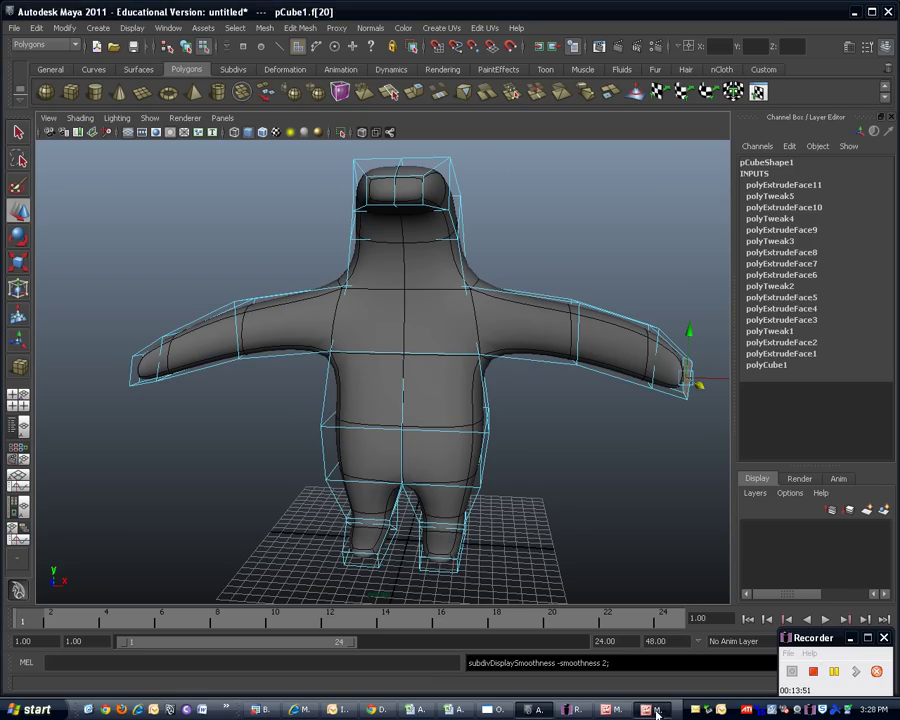
{"action": "key", "text": "alt+Tab"}
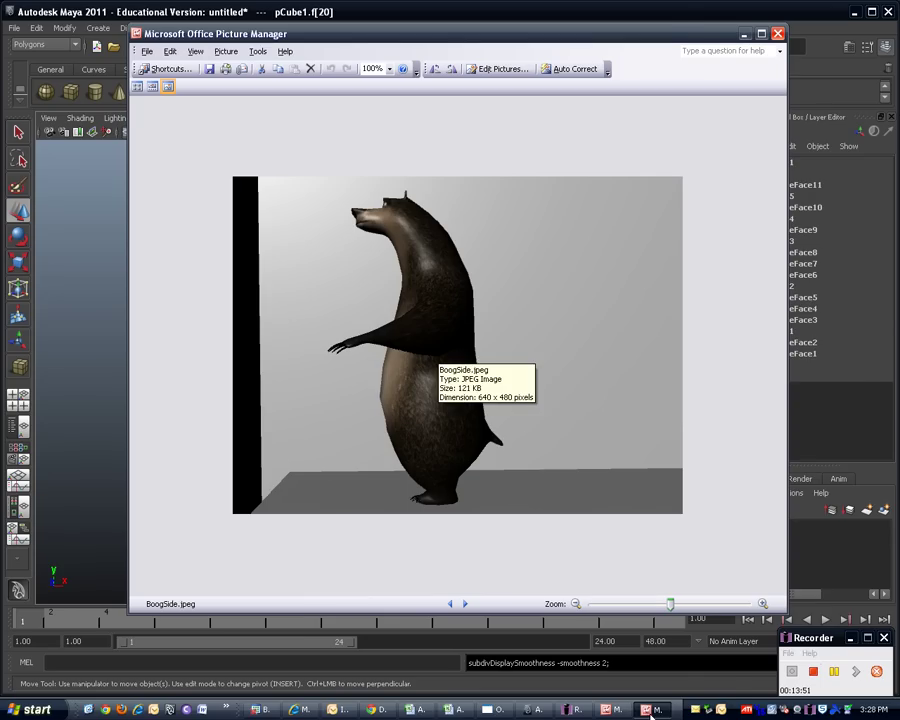
{"action": "left_click", "coordinate": [617, 710]}
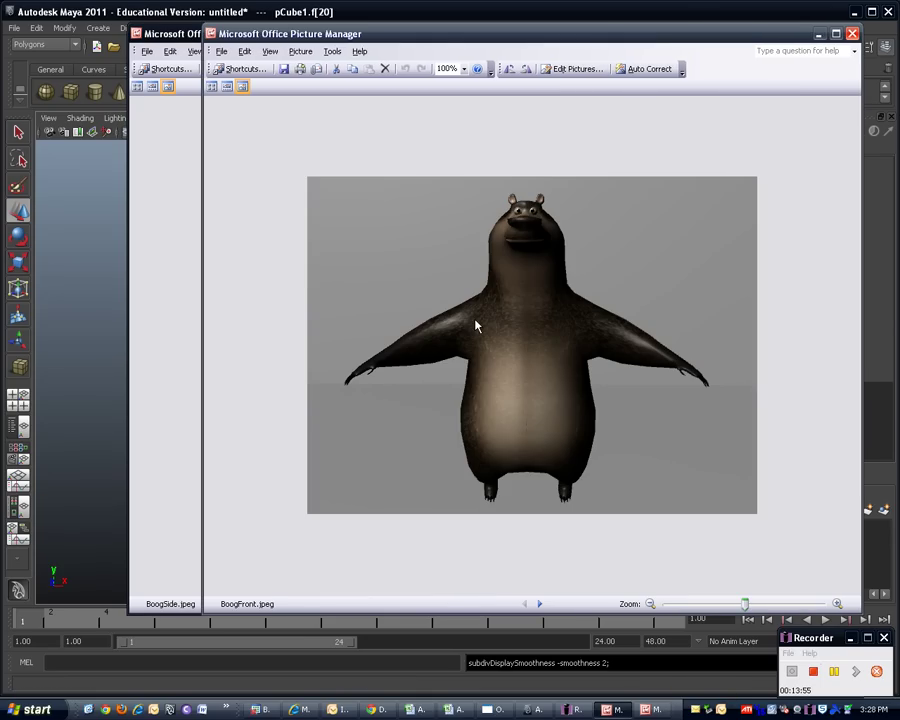
{"action": "left_click", "coordinate": [820, 35]}
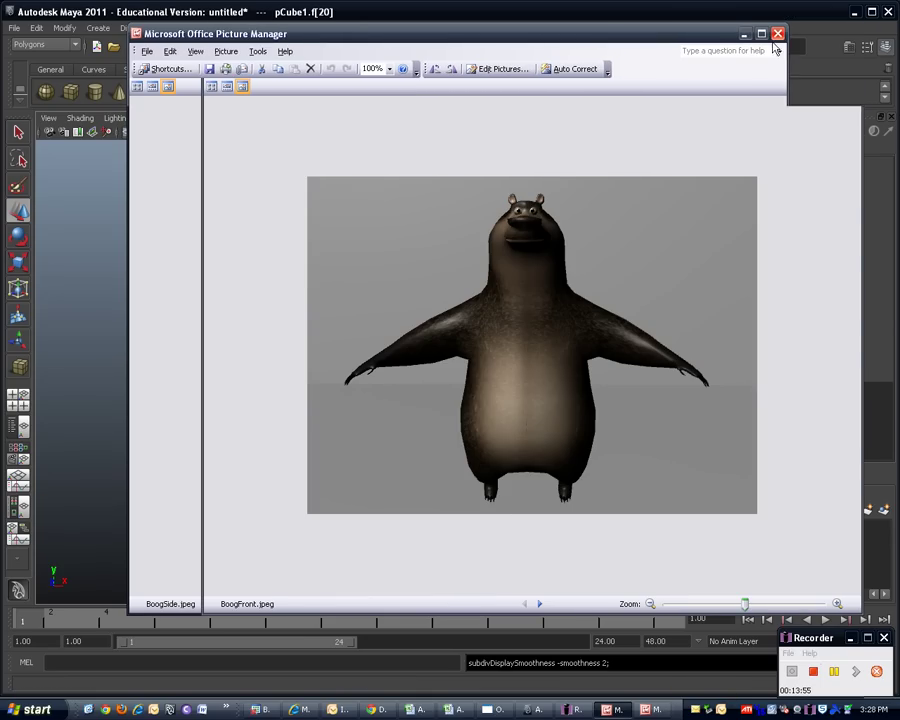
Step: Examine the bear's lower back in Maya and compare it with the tail area in the reference image BoogSide.jpeg
{"action": "left_click", "coordinate": [744, 34]}
{"action": "left_click", "coordinate": [742, 34]}
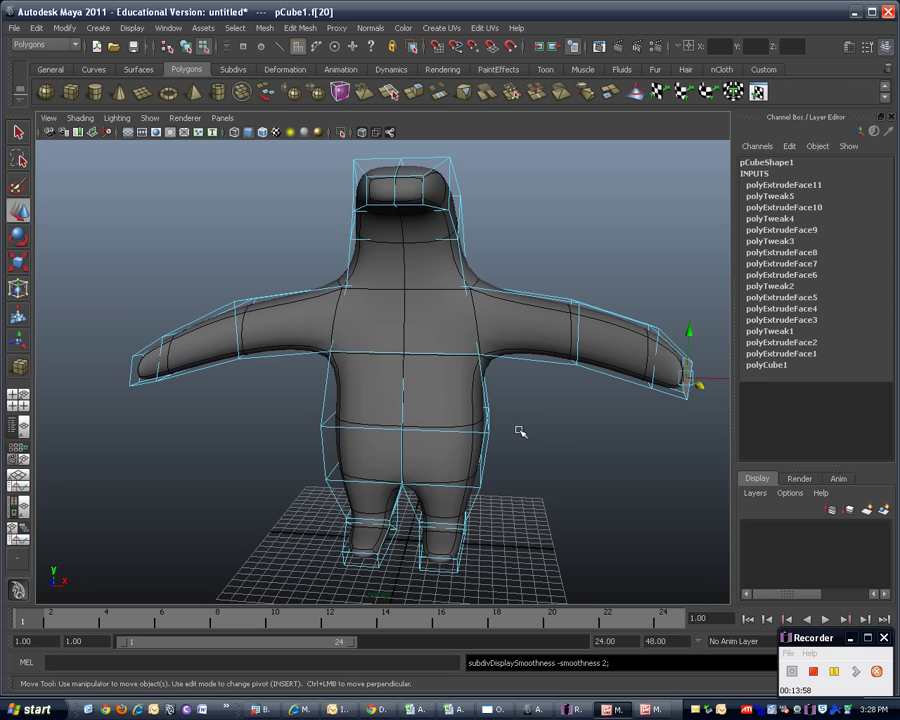
{"action": "left_click", "coordinate": [587, 450]}
{"action": "left_click_drag", "start_coordinate": [587, 450], "coordinate": [311, 450], "text": "alt"}
{"action": "scroll", "coordinate": [327, 448], "scroll_direction": "up", "scroll_amount": 5}
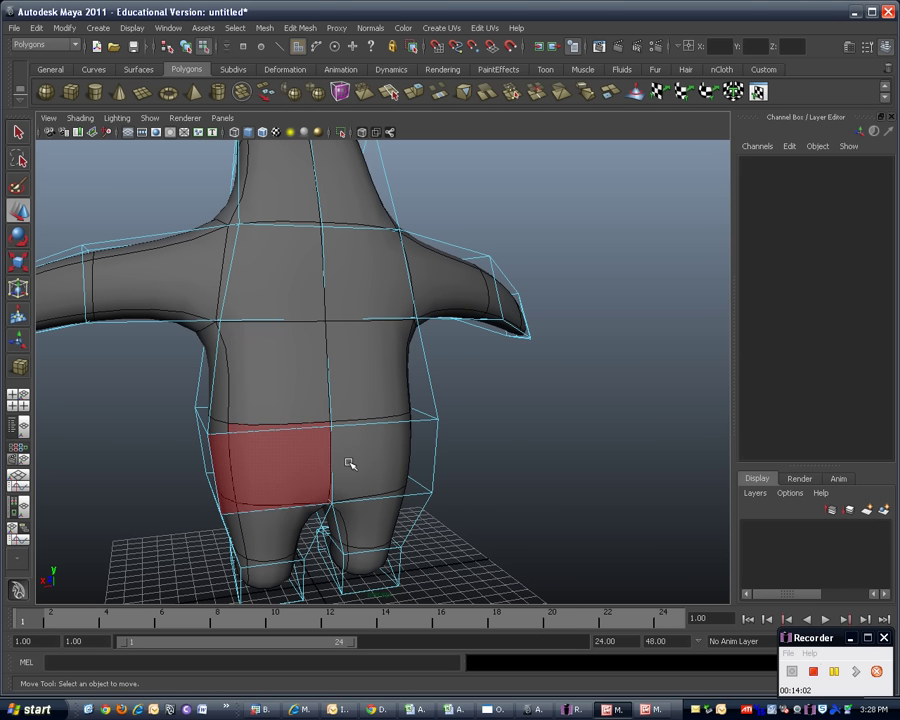
{"action": "left_click", "coordinate": [338, 510]}
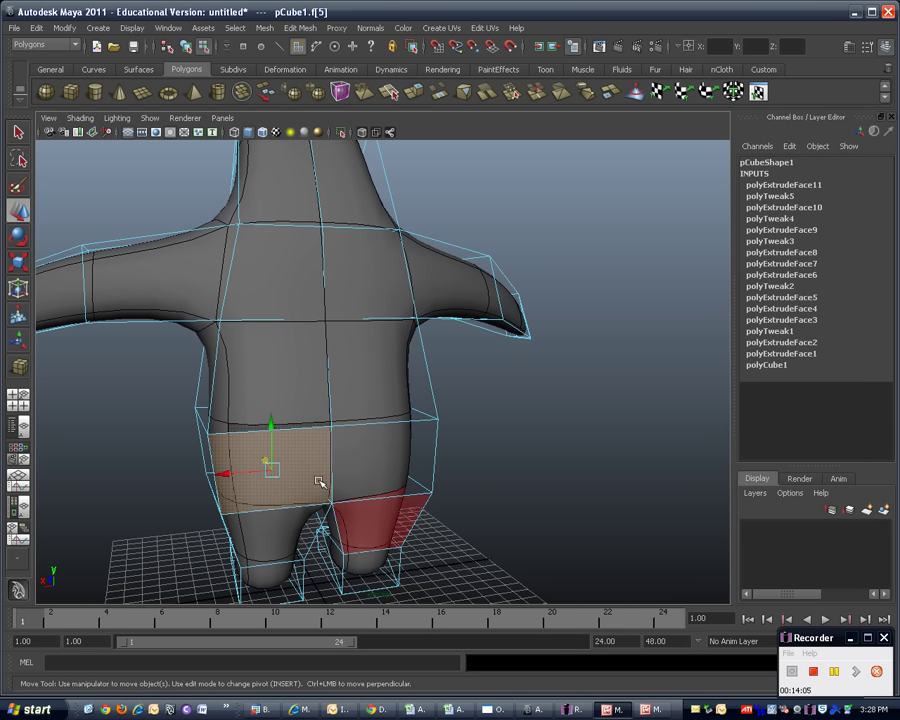
{"action": "left_click", "coordinate": [627, 710]}
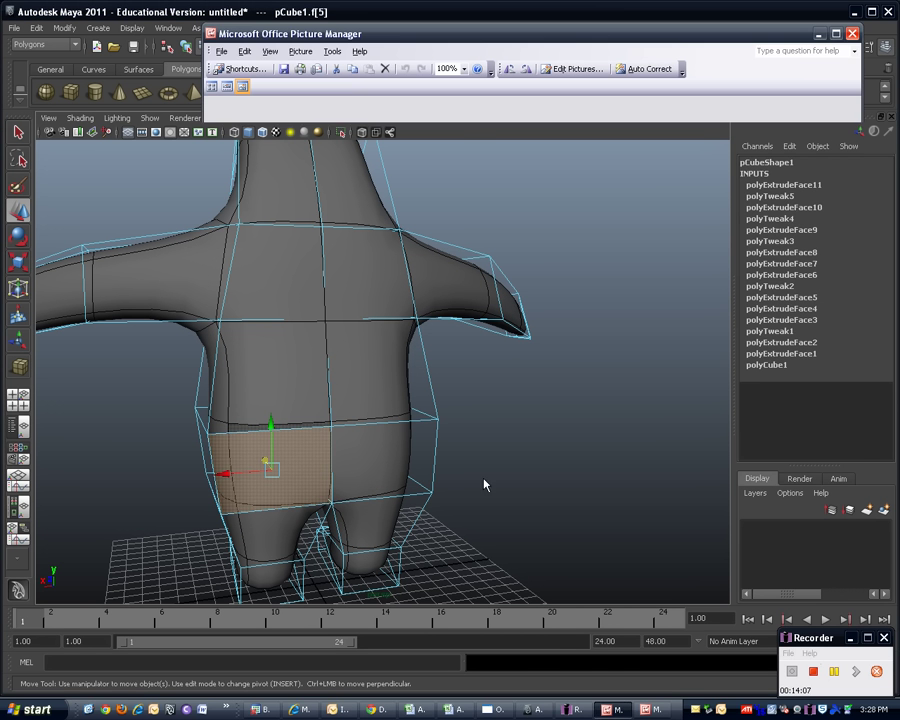
{"action": "left_click", "coordinate": [671, 711]}
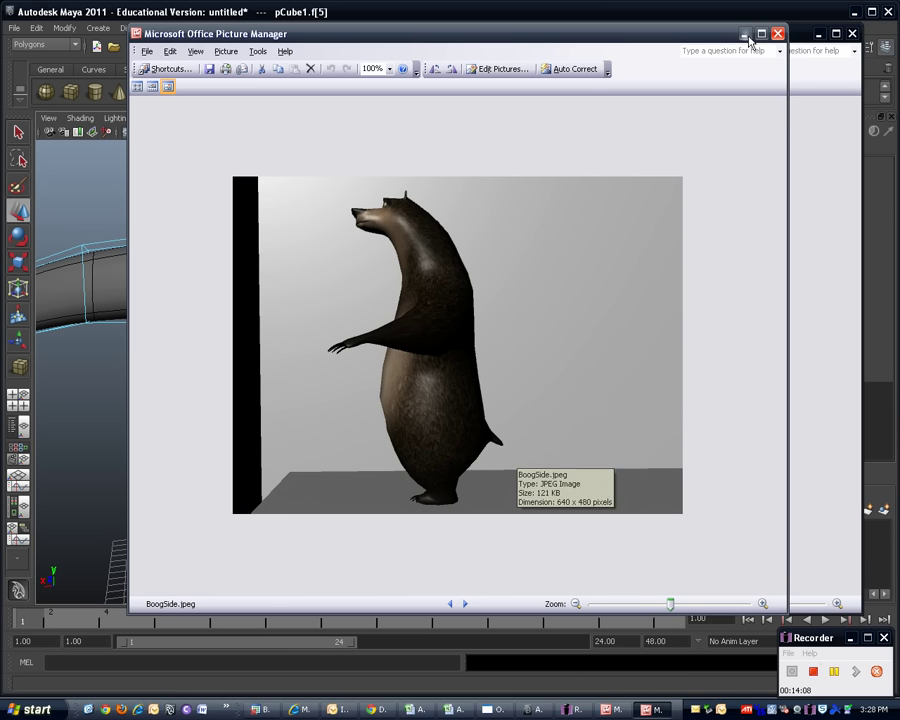
{"action": "left_click", "coordinate": [836, 38]}
{"action": "left_click", "coordinate": [818, 35]}
{"action": "left_click", "coordinate": [818, 34]}
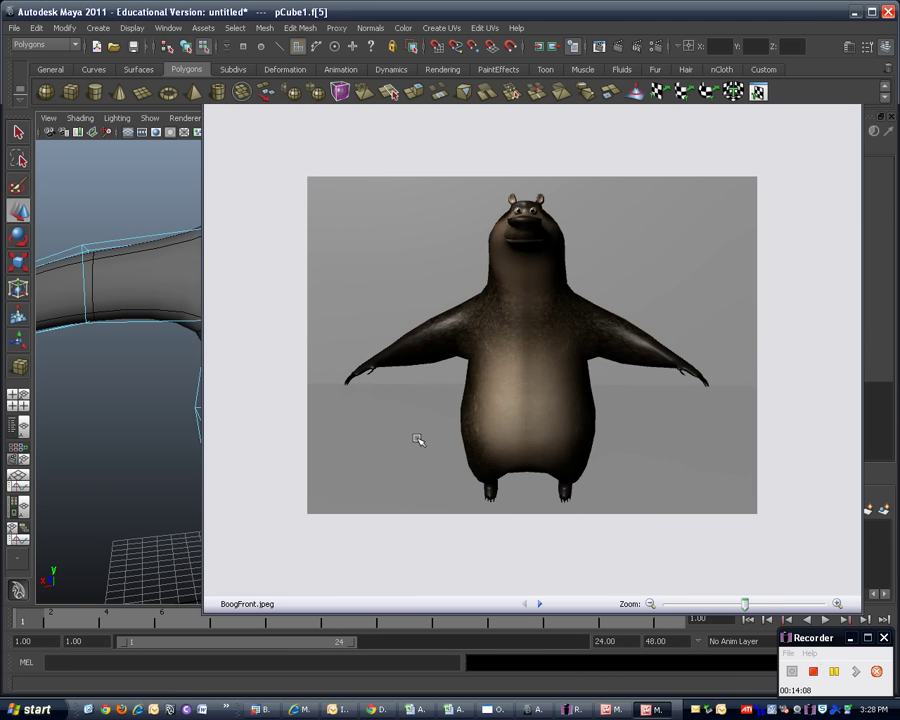
Step: Pull the centre vertex at the bottom of the bear's back outward along Z to round the rump
{"action": "left_click_drag", "start_coordinate": [418, 432], "coordinate": [486, 472], "text": "alt"}
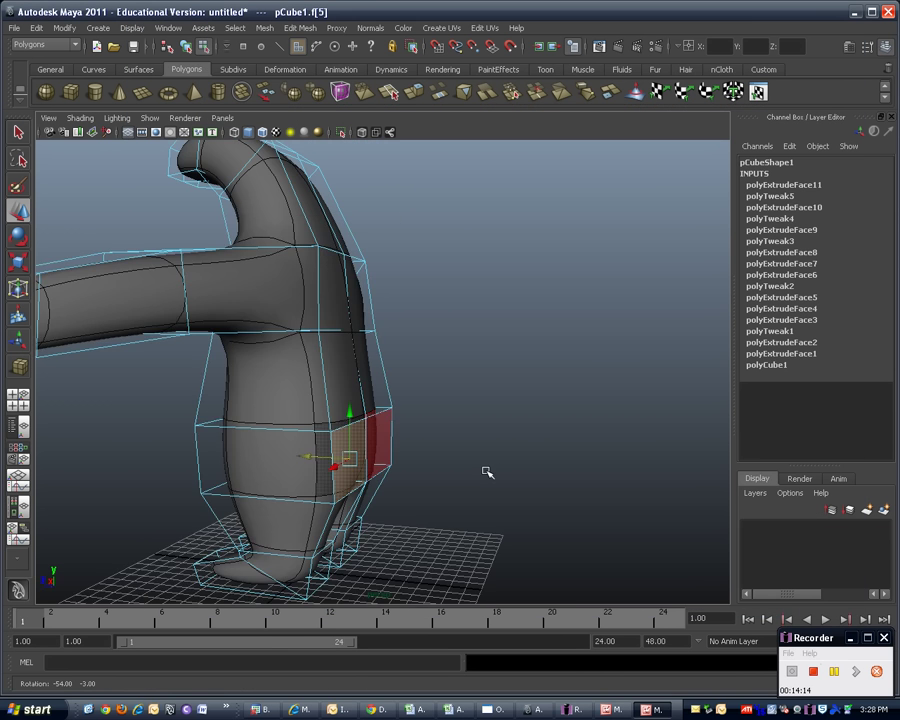
{"action": "right_click", "coordinate": [370, 463]}
{"action": "left_click", "coordinate": [360, 464]}
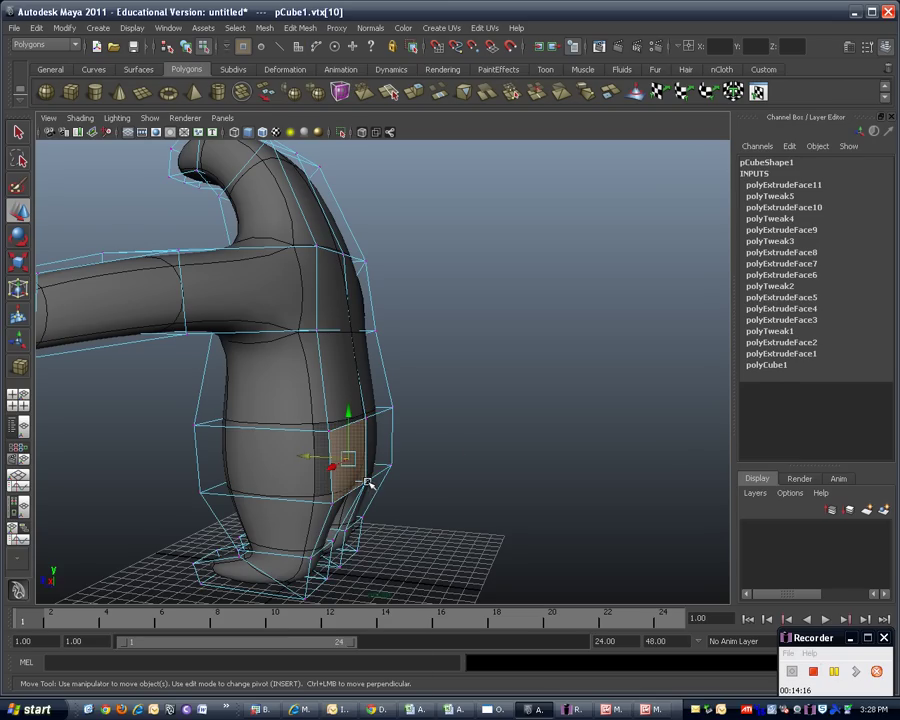
{"action": "left_click", "coordinate": [334, 480]}
{"action": "left_click_drag", "start_coordinate": [333, 481], "coordinate": [378, 462]}
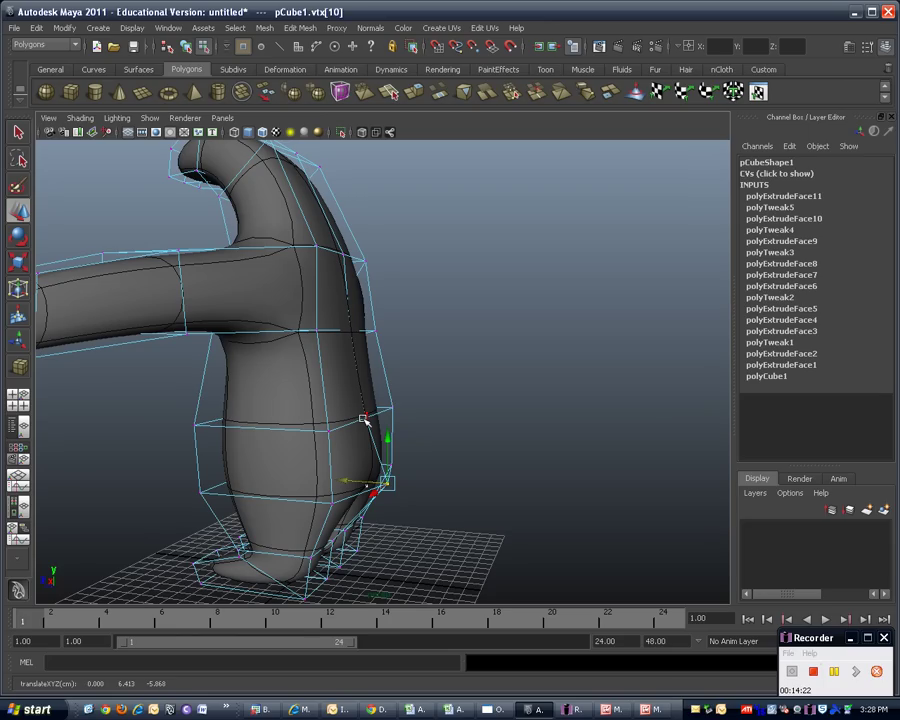
Step: Pull the front centre vertices of the bear's belly and chest forward along Z
{"action": "left_click_drag", "start_coordinate": [144, 423], "coordinate": [241, 422], "text": "alt"}
{"action": "left_click", "coordinate": [288, 421]}
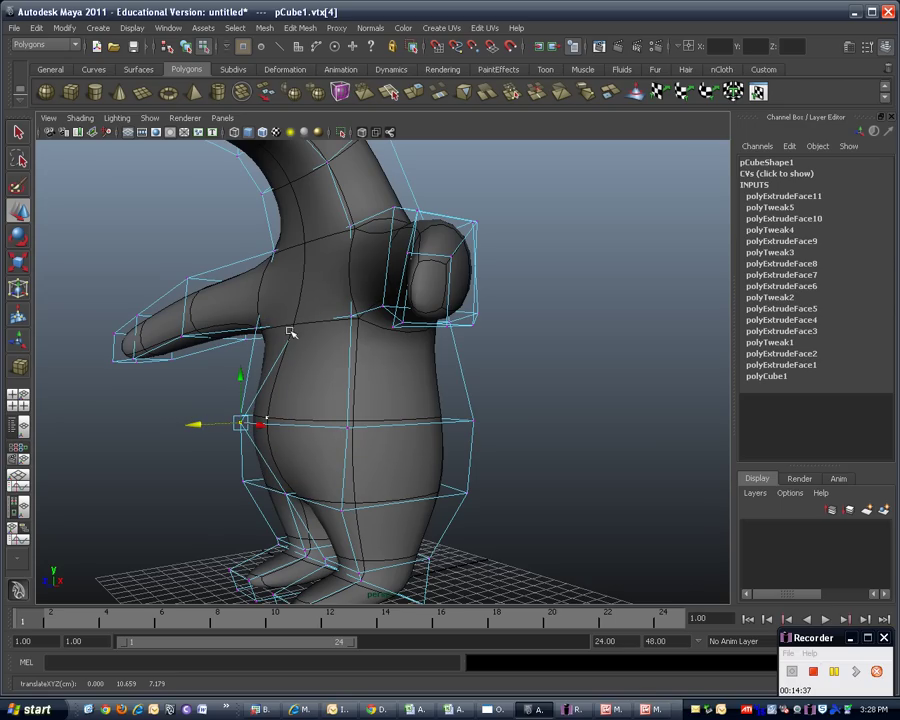
{"action": "left_click", "coordinate": [259, 318]}
{"action": "left_click_drag", "start_coordinate": [228, 318], "coordinate": [222, 318]}
Step: Scale the vertices on both sides of the bear's waist outward along X to widen the belly
{"action": "left_click_drag", "start_coordinate": [238, 494], "coordinate": [331, 491], "text": "alt"}
{"action": "left_click_drag", "start_coordinate": [303, 400], "coordinate": [348, 436]}
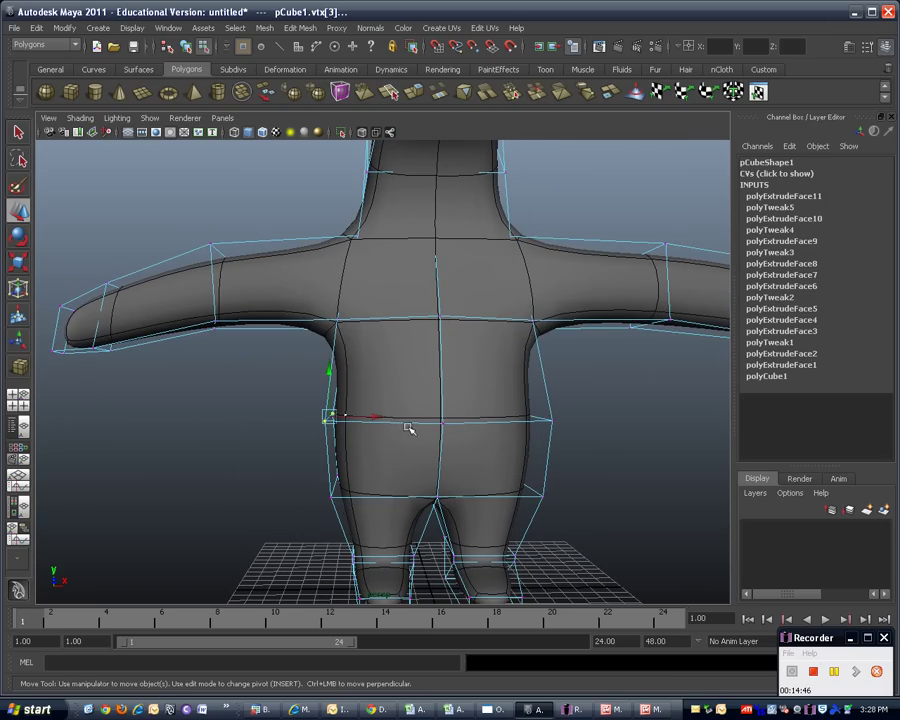
{"action": "left_click_drag", "start_coordinate": [510, 413], "coordinate": [616, 462], "text": "shift"}
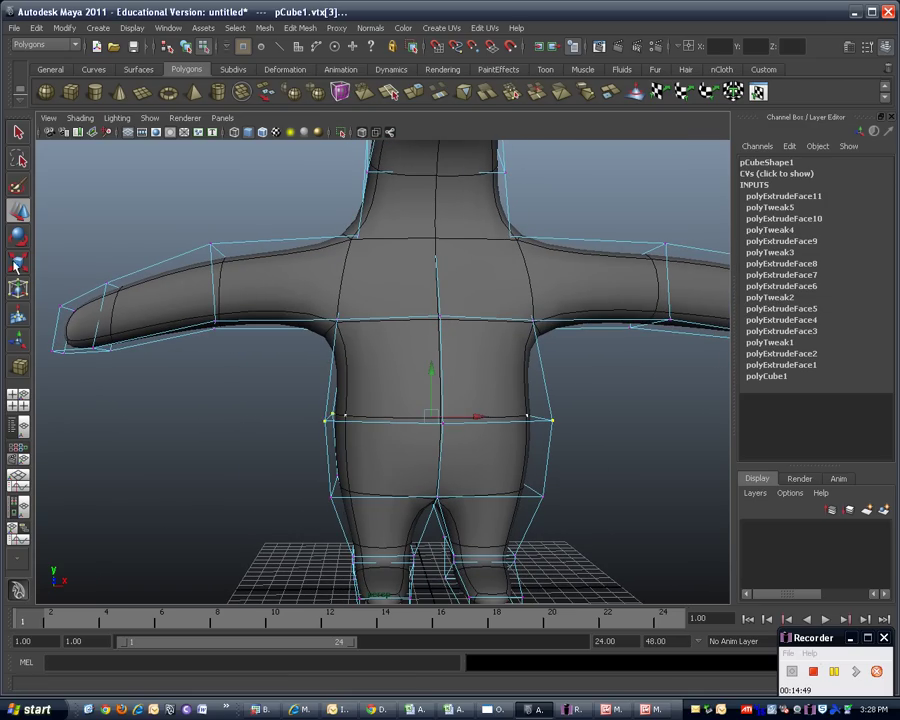
{"action": "key", "text": "r"}
{"action": "left_click_drag", "start_coordinate": [370, 414], "coordinate": [346, 418]}
{"action": "left_click_drag", "start_coordinate": [583, 547], "coordinate": [545, 545], "text": "alt"}
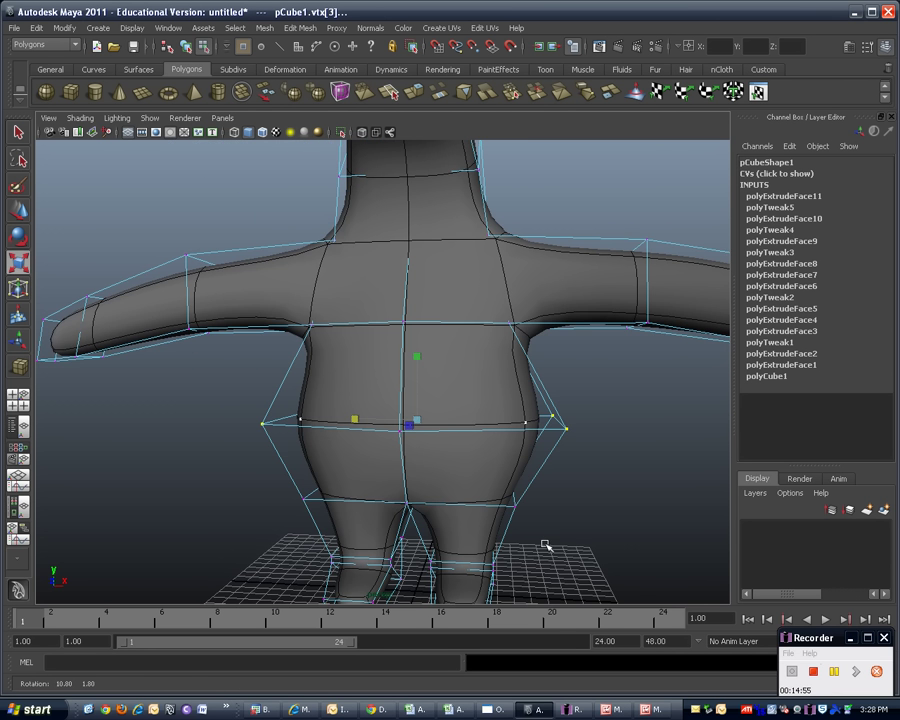
Step: Scale the vertices at both shoulders slightly inward along X
{"action": "right_click", "coordinate": [335, 238]}
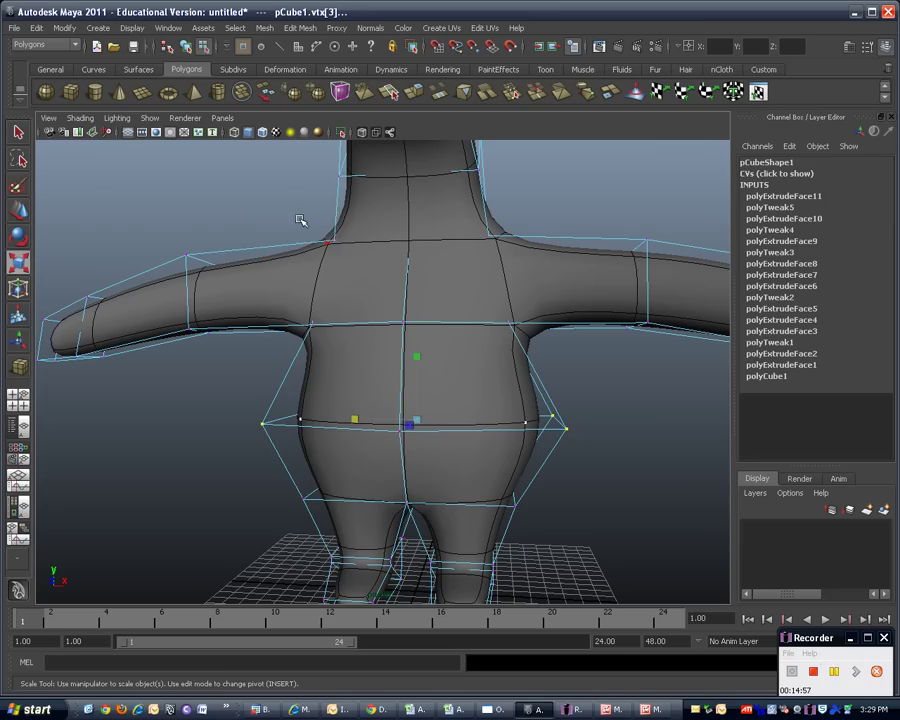
{"action": "left_click", "coordinate": [333, 240]}
{"action": "left_click_drag", "start_coordinate": [466, 219], "coordinate": [510, 271]}
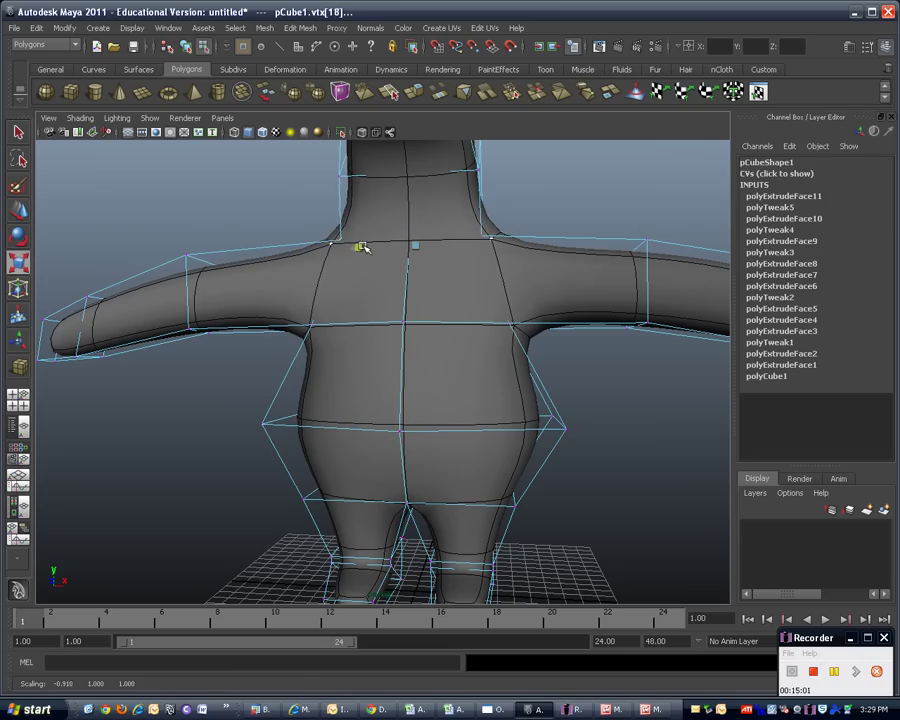
Step: Chamfer the rear centre vertex just above the gap between the legs to form a face for the tail
{"action": "middle_click_drag", "start_coordinate": [458, 261], "coordinate": [446, 297], "text": "alt"}
{"action": "left_click_drag", "start_coordinate": [446, 297], "coordinate": [211, 303], "text": "alt"}
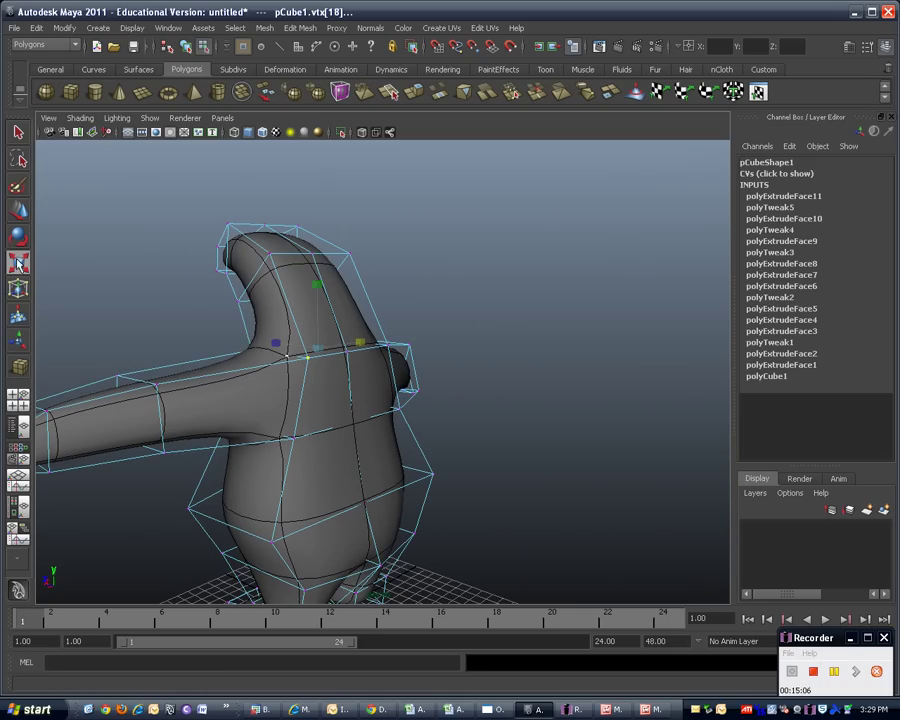
{"action": "left_click", "coordinate": [18, 211]}
{"action": "left_click", "coordinate": [384, 565]}
{"action": "middle_click_drag", "start_coordinate": [475, 516], "coordinate": [475, 423], "text": "alt"}
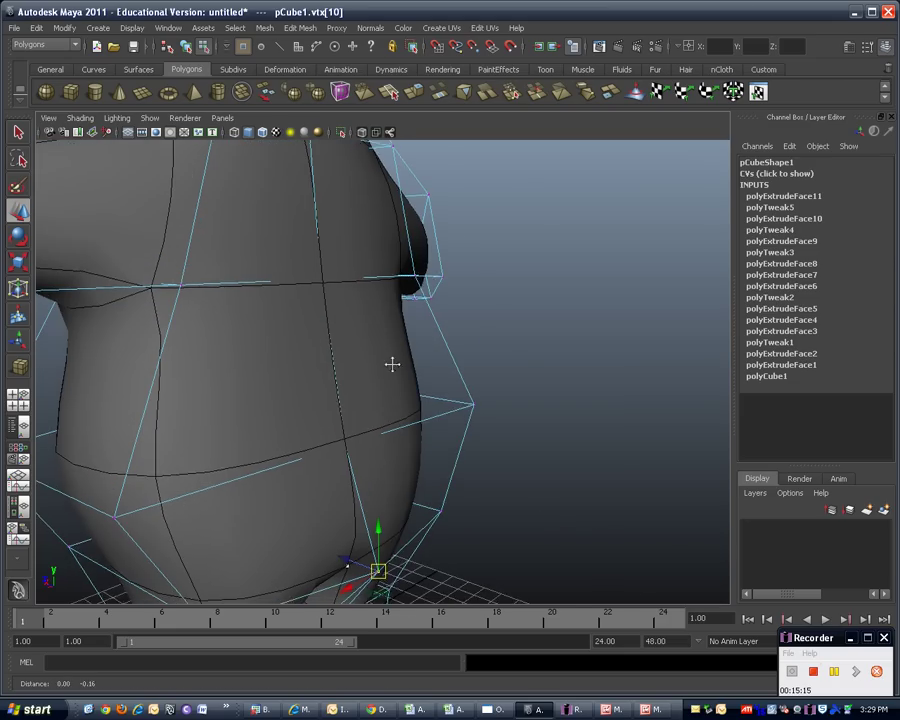
{"action": "middle_click_drag", "start_coordinate": [376, 481], "coordinate": [403, 352], "text": "alt"}
{"action": "scroll", "coordinate": [418, 416], "scroll_direction": "down", "scroll_amount": 1}
{"action": "left_click_drag", "start_coordinate": [398, 420], "coordinate": [352, 431], "text": "alt"}
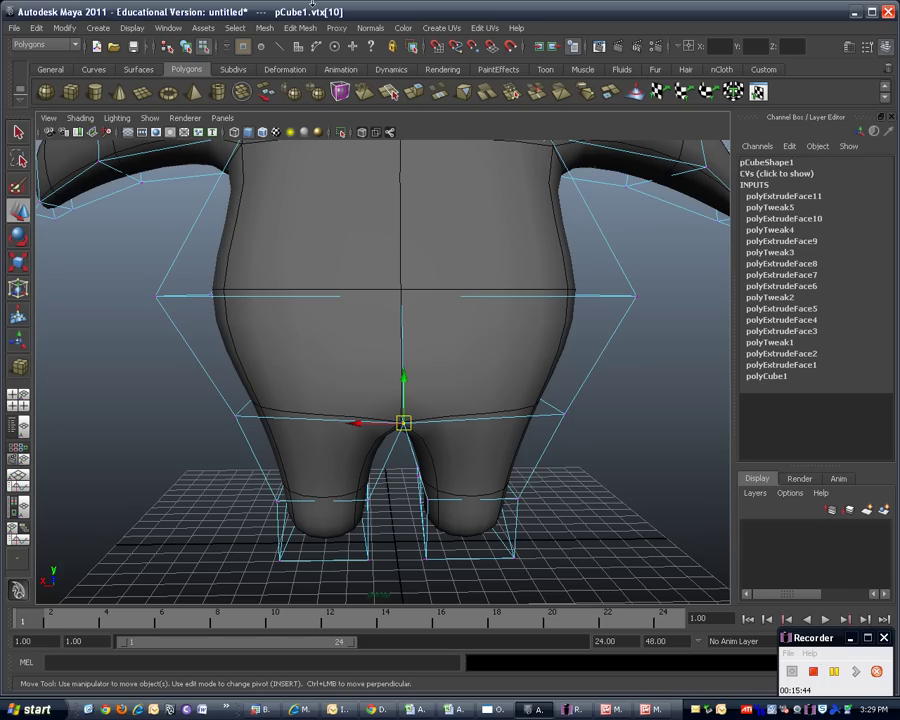
{"action": "left_click", "coordinate": [300, 28]}
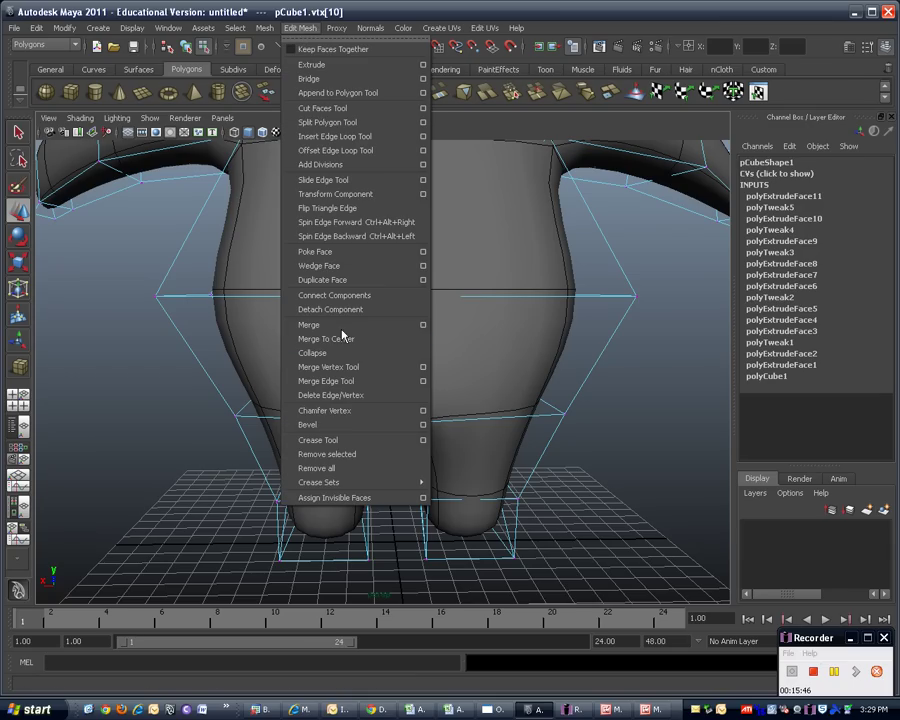
{"action": "left_click", "coordinate": [342, 420]}
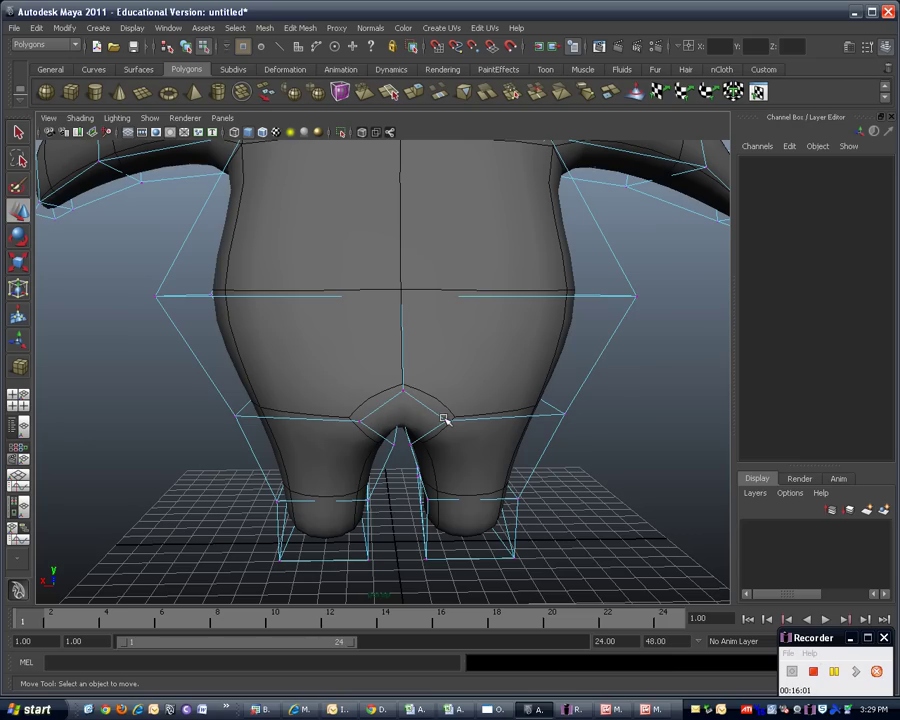
Step: Move the hidden bottom vertex of the chamfered area backward along Z using wireframe display, and restore the shaded display
{"action": "left_click", "coordinate": [402, 424]}
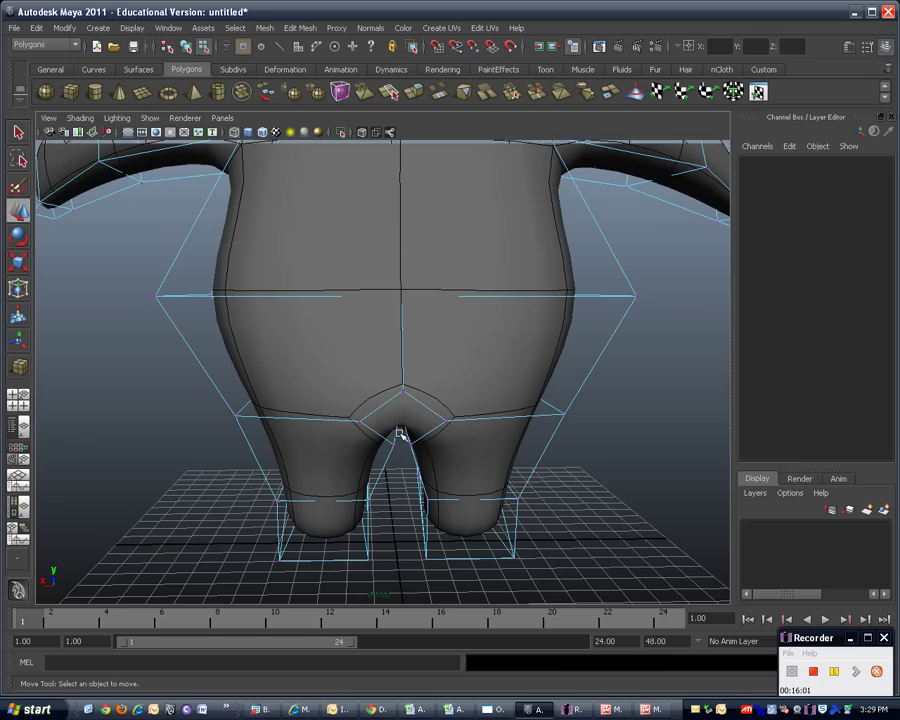
{"action": "key", "text": "4"}
{"action": "left_click", "coordinate": [398, 410]}
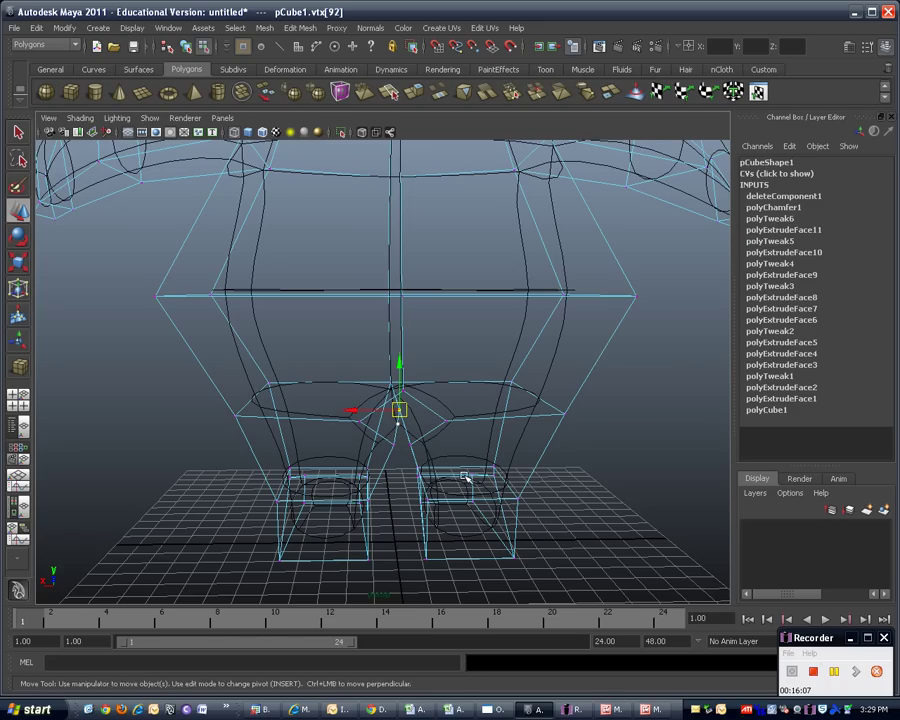
{"action": "left_click_drag", "start_coordinate": [456, 474], "coordinate": [605, 438], "text": "alt"}
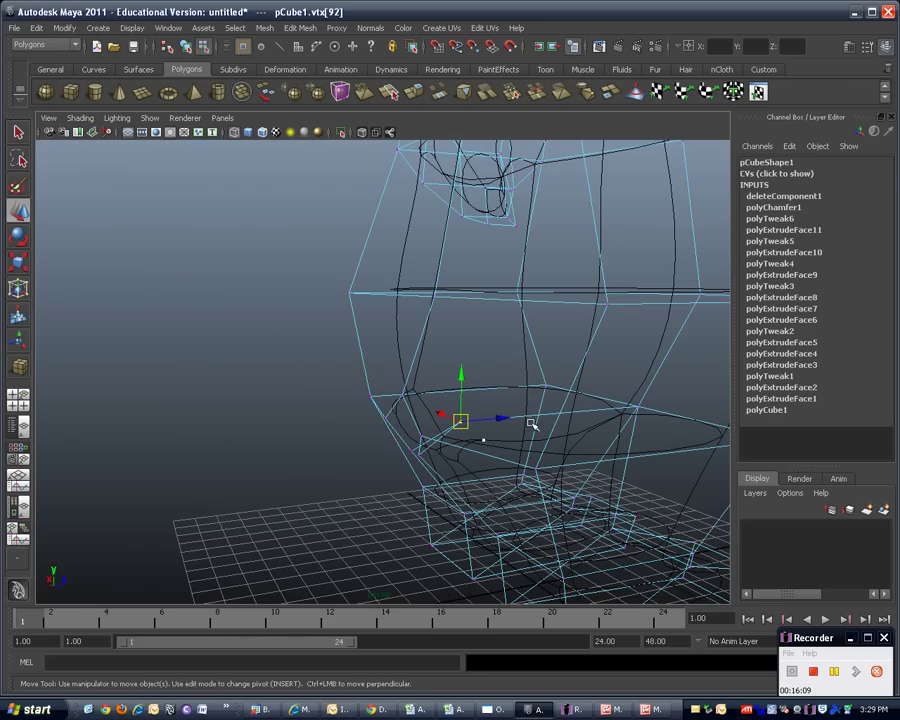
{"action": "left_click_drag", "start_coordinate": [486, 420], "coordinate": [398, 436]}
{"action": "left_click_drag", "start_coordinate": [447, 470], "coordinate": [597, 483], "text": "alt"}
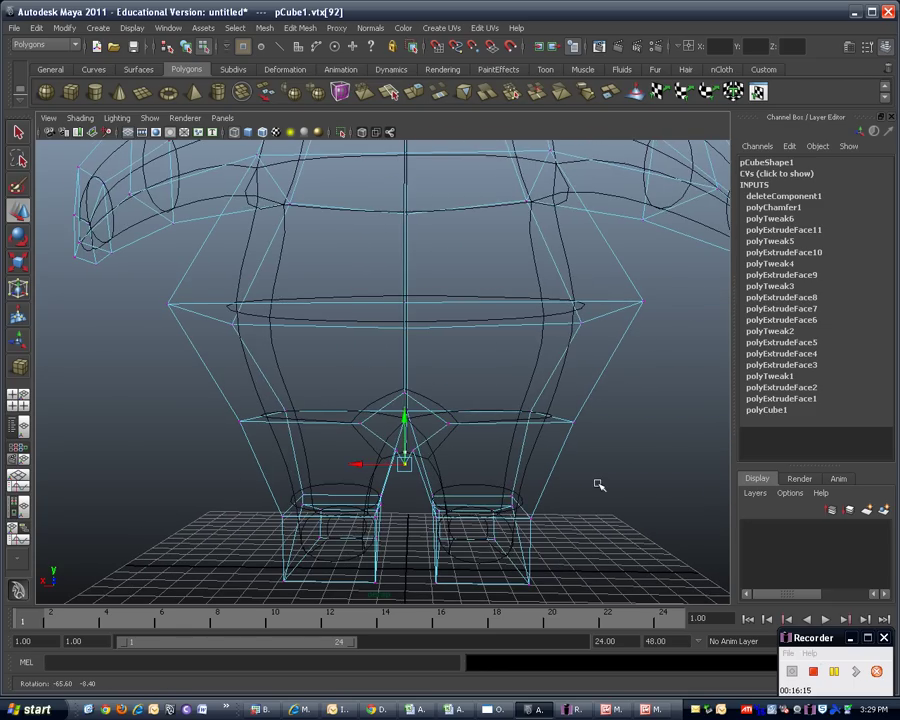
{"action": "key", "text": "5"}
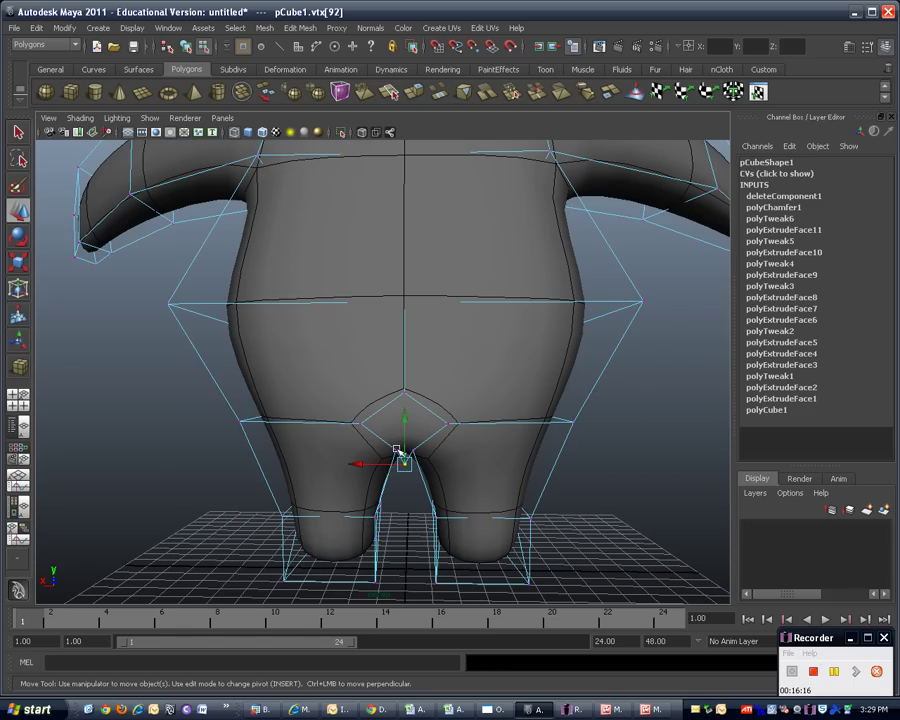
Step: Move the two side vertices of the chamfered tail face inward along X and raise them slightly along Y
{"action": "left_click", "coordinate": [363, 424]}
{"action": "left_click", "coordinate": [333, 422]}
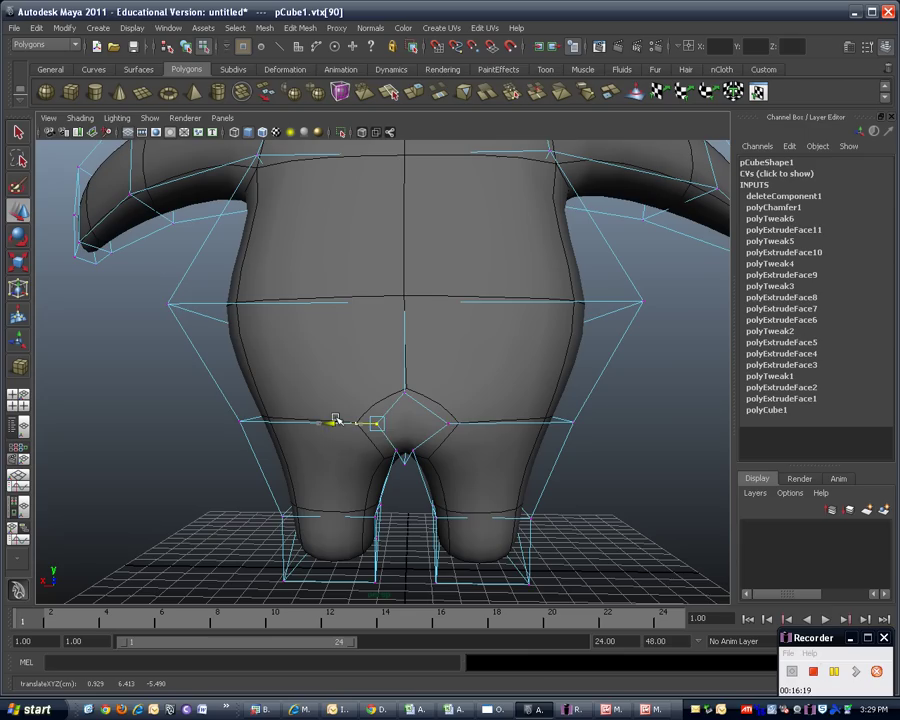
{"action": "left_click", "coordinate": [449, 424]}
{"action": "left_click_drag", "start_coordinate": [407, 424], "coordinate": [396, 424]}
{"action": "left_click", "coordinate": [440, 372]}
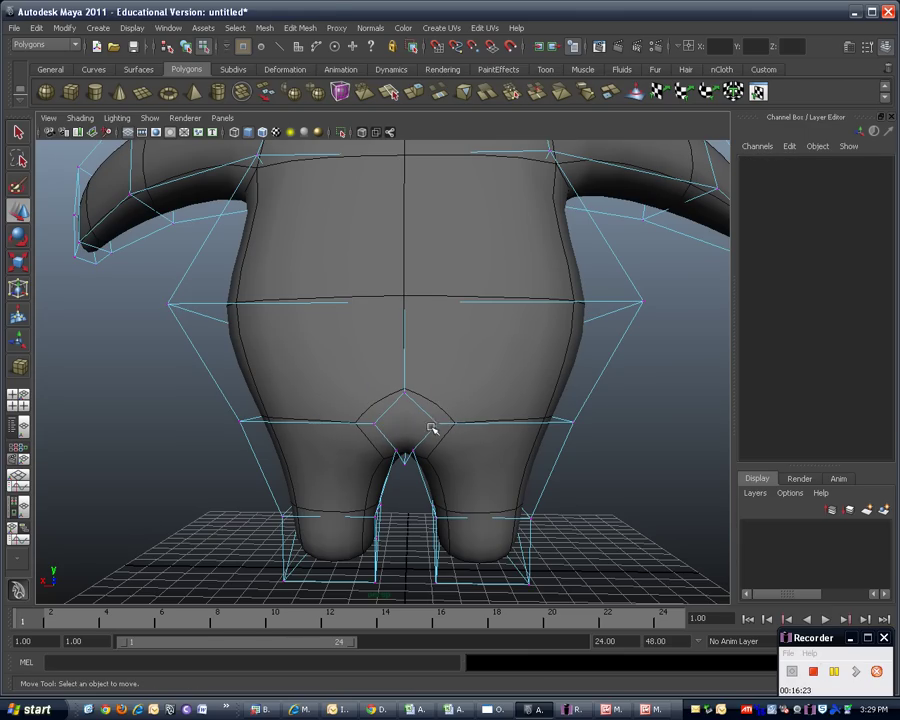
{"action": "left_click", "coordinate": [436, 424]}
{"action": "left_click_drag", "start_coordinate": [439, 376], "coordinate": [439, 367]}
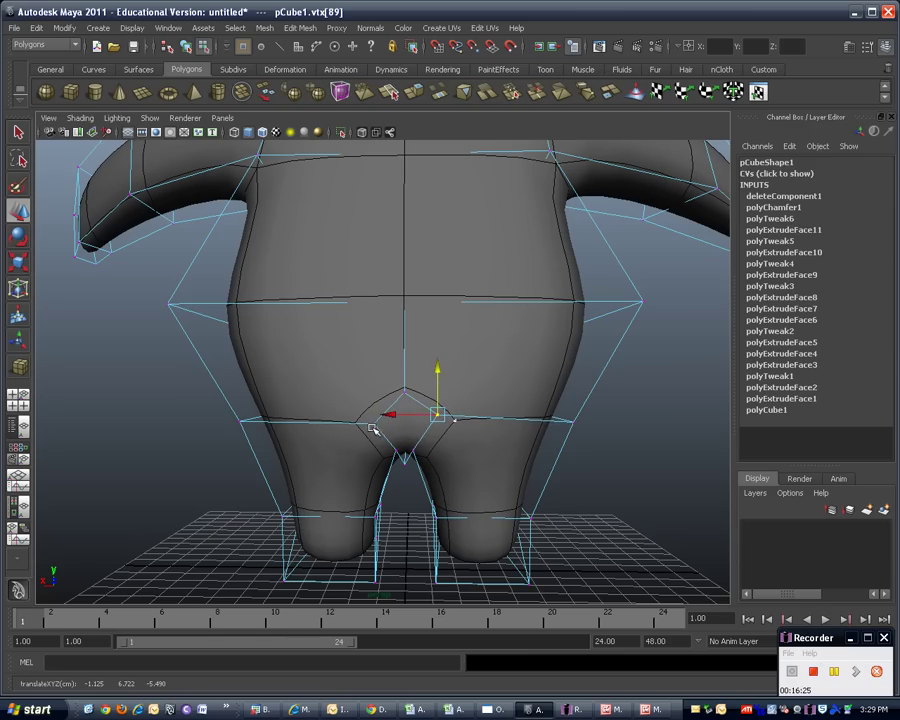
{"action": "left_click", "coordinate": [373, 418]}
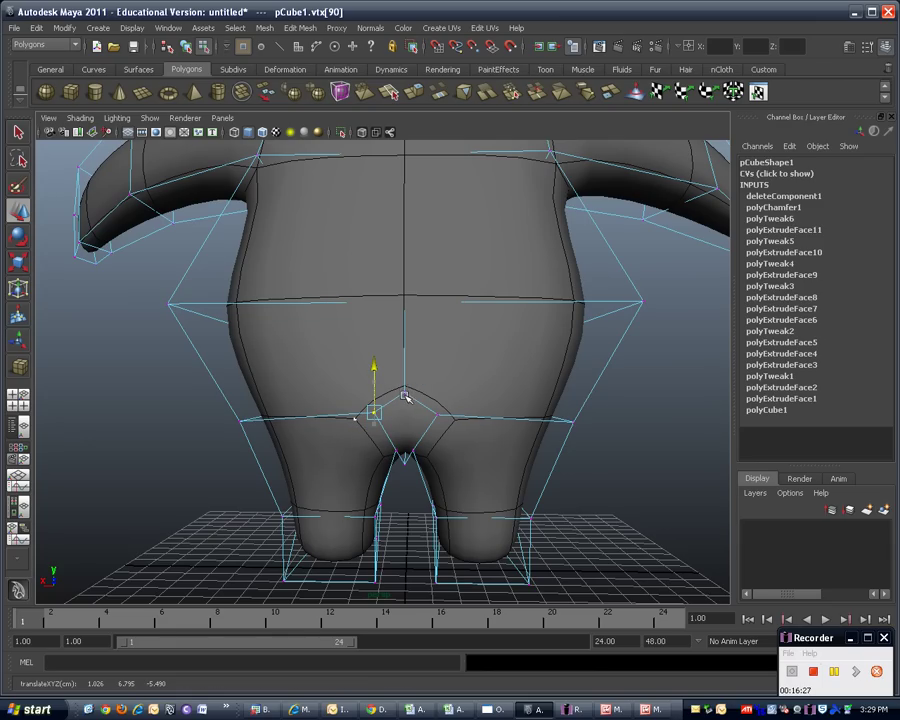
Step: Spread the two lower side vertices of the tail face outward along X to give it a hexagonal outline
{"action": "left_click", "coordinate": [403, 463]}
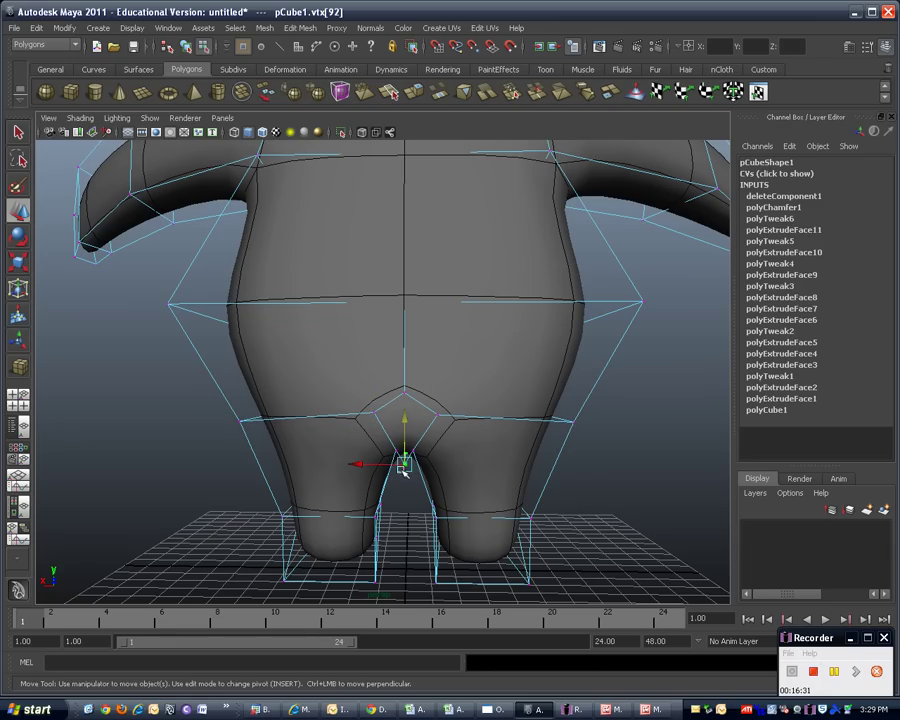
{"action": "left_click", "coordinate": [395, 451]}
{"action": "left_click_drag", "start_coordinate": [345, 449], "coordinate": [100, 452]}
{"action": "left_click", "coordinate": [408, 452]}
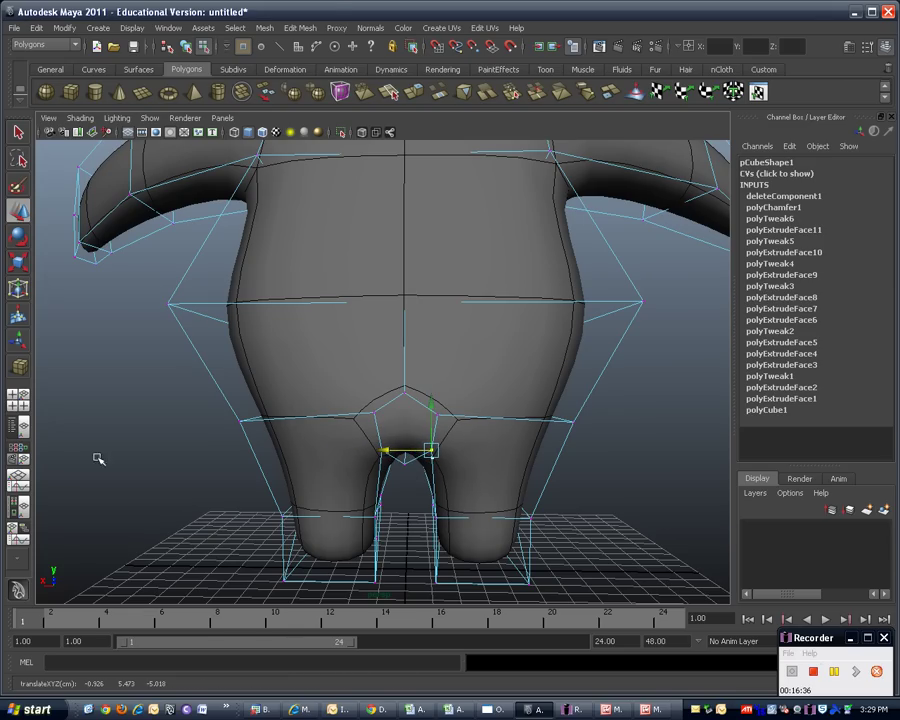
{"action": "left_click", "coordinate": [100, 452]}
{"action": "left_click", "coordinate": [381, 452]}
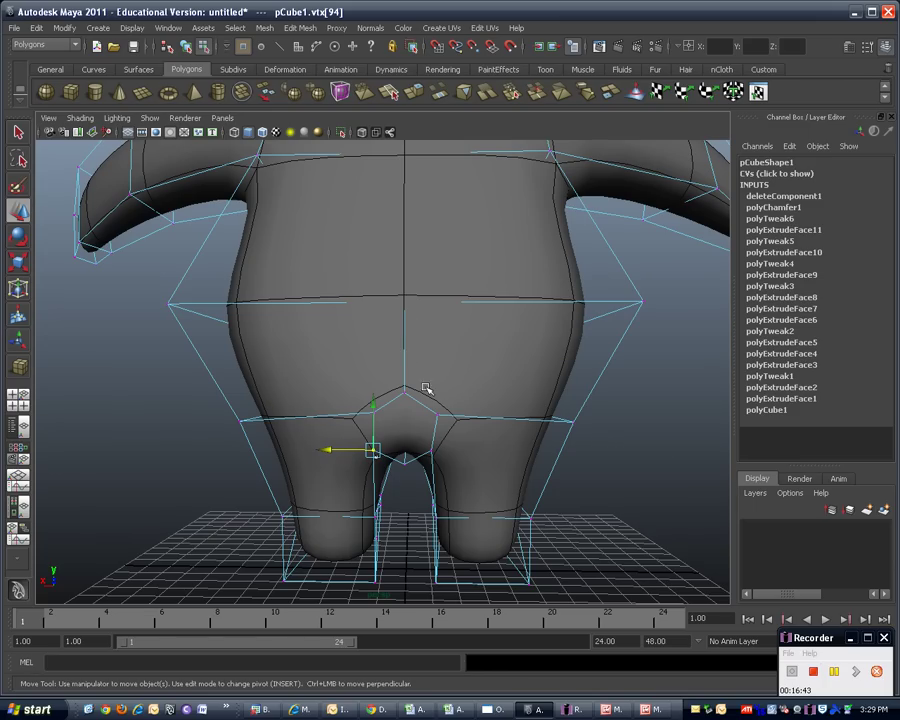
Step: Extrude the hexagonal tail face at the rear outward by about 0.6 in local Z and show the smoothed preview
{"action": "left_click", "coordinate": [408, 426]}
{"action": "right_click_drag", "start_coordinate": [408, 426], "coordinate": [406, 456]}
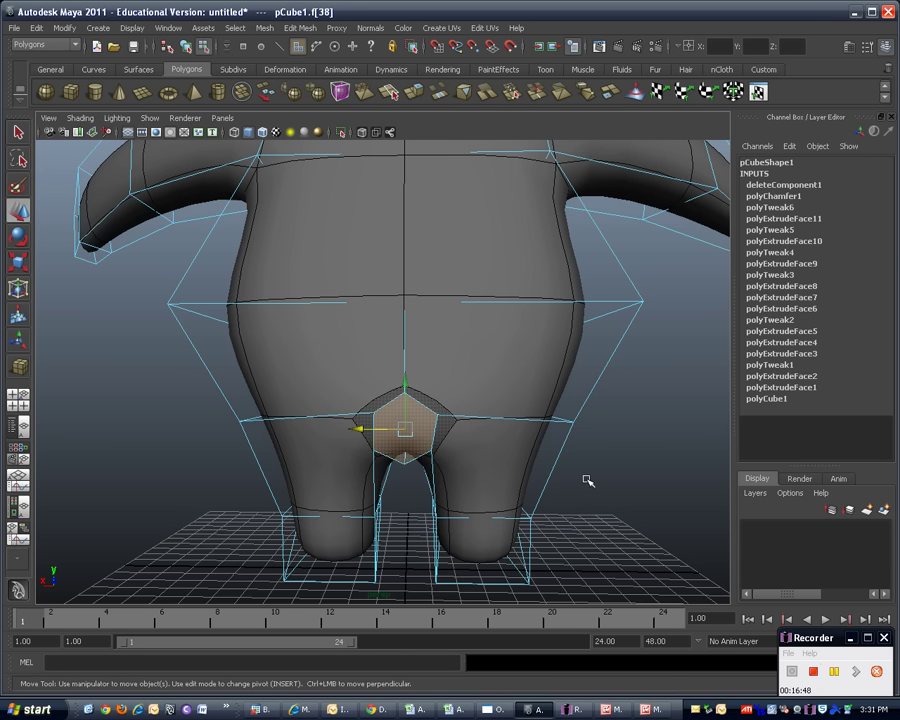
{"action": "left_click_drag", "start_coordinate": [588, 480], "coordinate": [552, 483], "text": "alt"}
{"action": "key", "text": "1"}
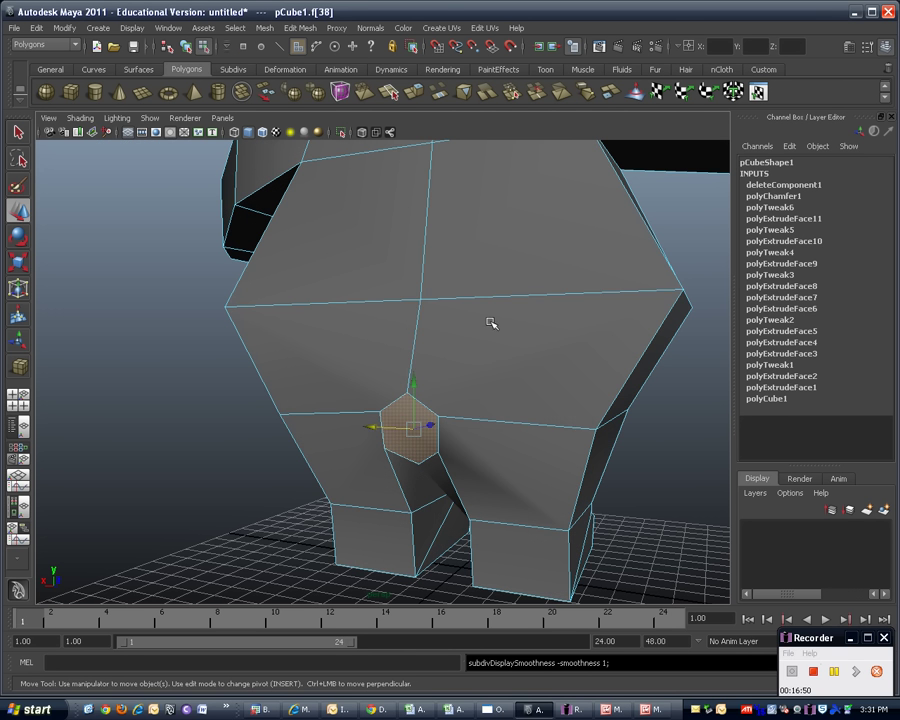
{"action": "left_click", "coordinate": [300, 28]}
{"action": "left_click", "coordinate": [320, 70]}
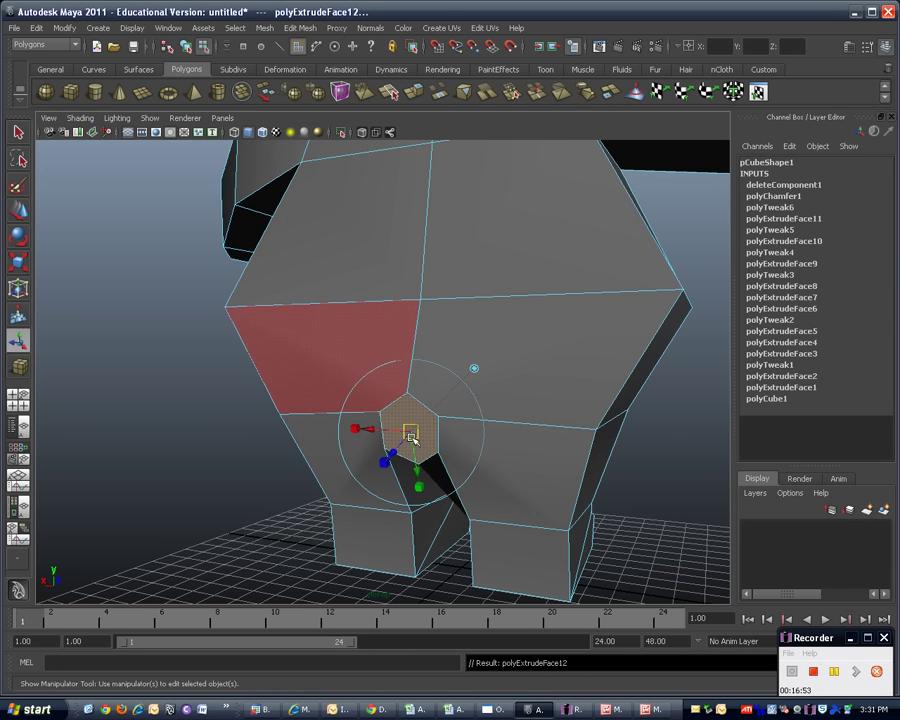
{"action": "left_click_drag", "start_coordinate": [456, 448], "coordinate": [362, 456], "text": "alt"}
{"action": "key", "text": "2"}
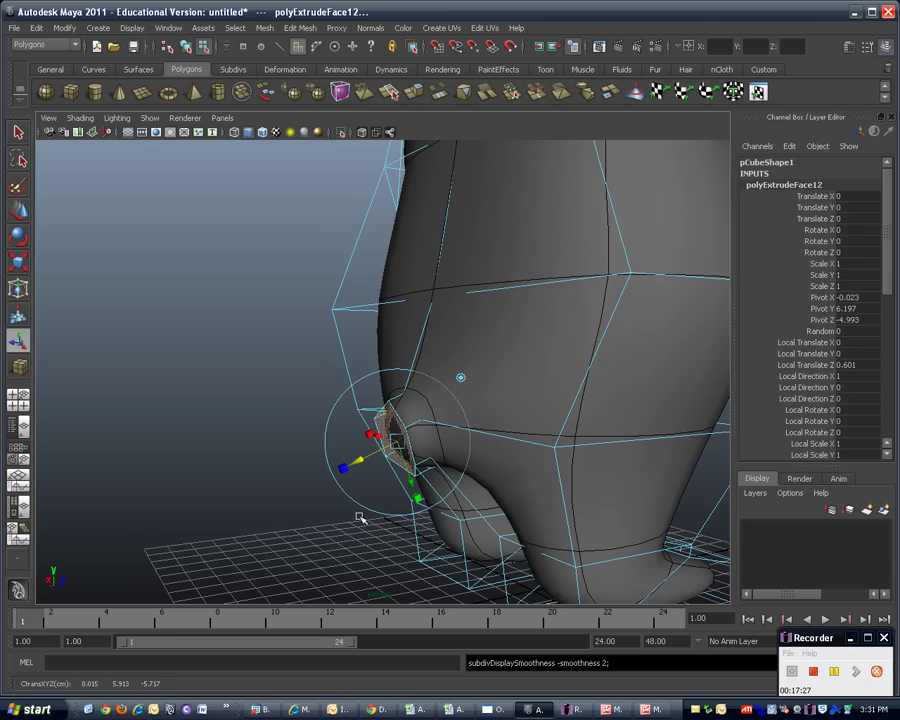
Step: Scale the extruded tail face down to about 0.86 in local X and 0.70 in local Y
{"action": "left_click_drag", "start_coordinate": [342, 498], "coordinate": [466, 488], "text": "alt"}
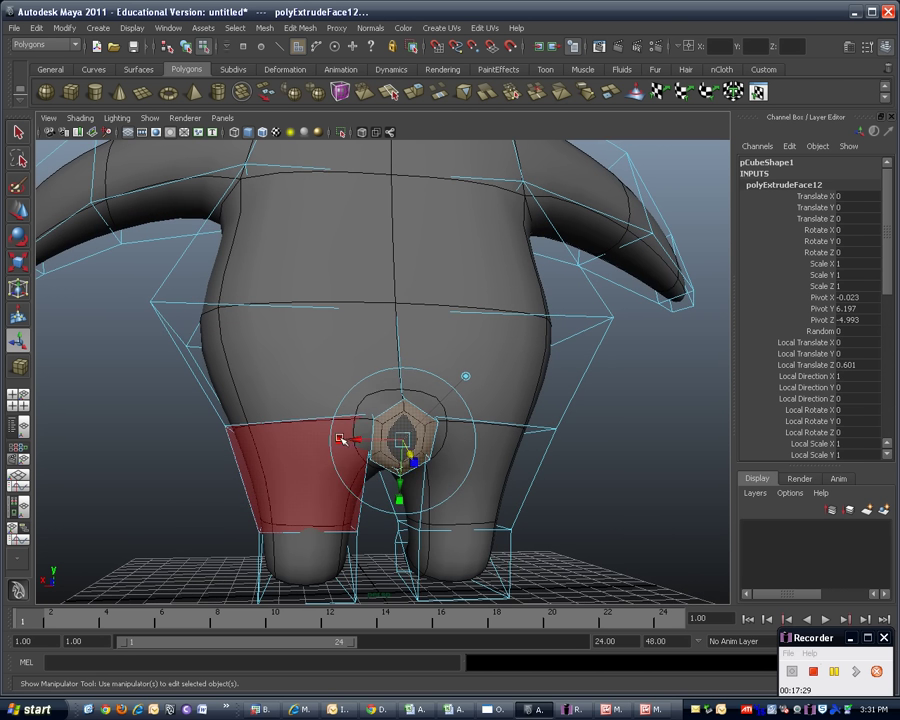
{"action": "left_click_drag", "start_coordinate": [350, 440], "coordinate": [351, 440]}
{"action": "left_click_drag", "start_coordinate": [401, 499], "coordinate": [330, 470]}
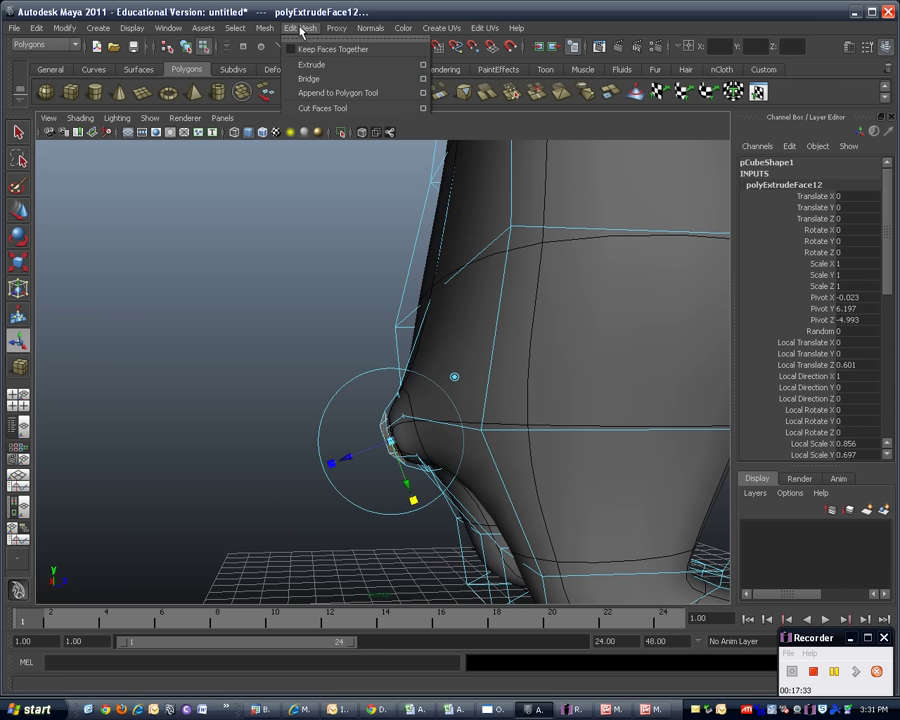
Step: Extrude the tail end again by about 2.03 in local Z and taper its tip to about 0.72 in X and 0.61 in Y
{"action": "left_click", "coordinate": [300, 28]}
{"action": "left_click", "coordinate": [310, 66]}
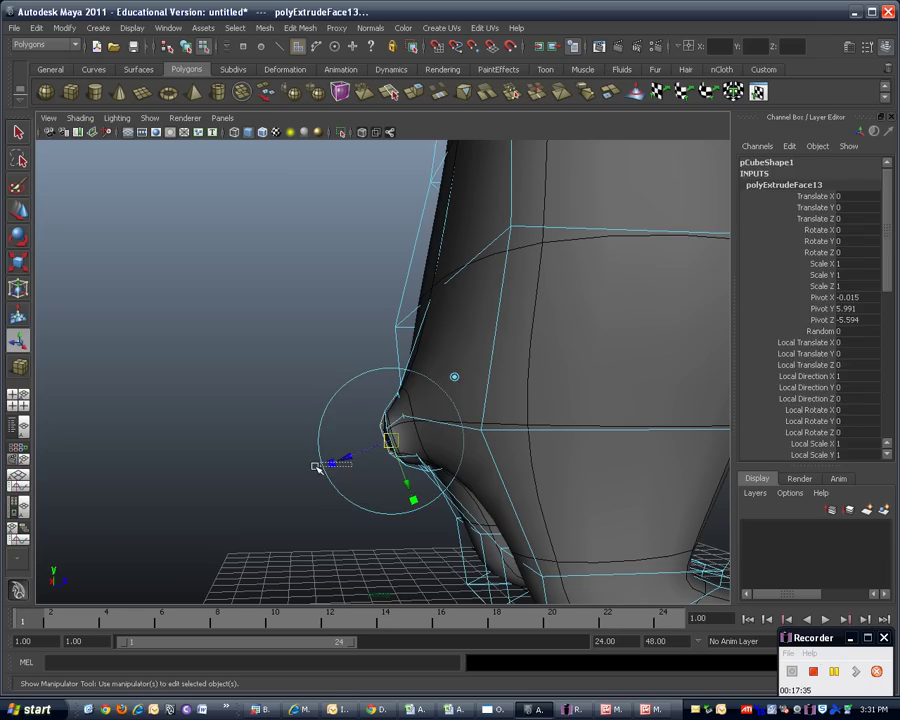
{"action": "left_click", "coordinate": [352, 474]}
{"action": "key", "text": "ctrl+z"}
{"action": "left_click_drag", "start_coordinate": [346, 456], "coordinate": [274, 475]}
{"action": "left_click_drag", "start_coordinate": [297, 487], "coordinate": [440, 480], "text": "alt"}
{"action": "left_click", "coordinate": [339, 470]}
{"action": "left_click_drag", "start_coordinate": [350, 474], "coordinate": [404, 503]}
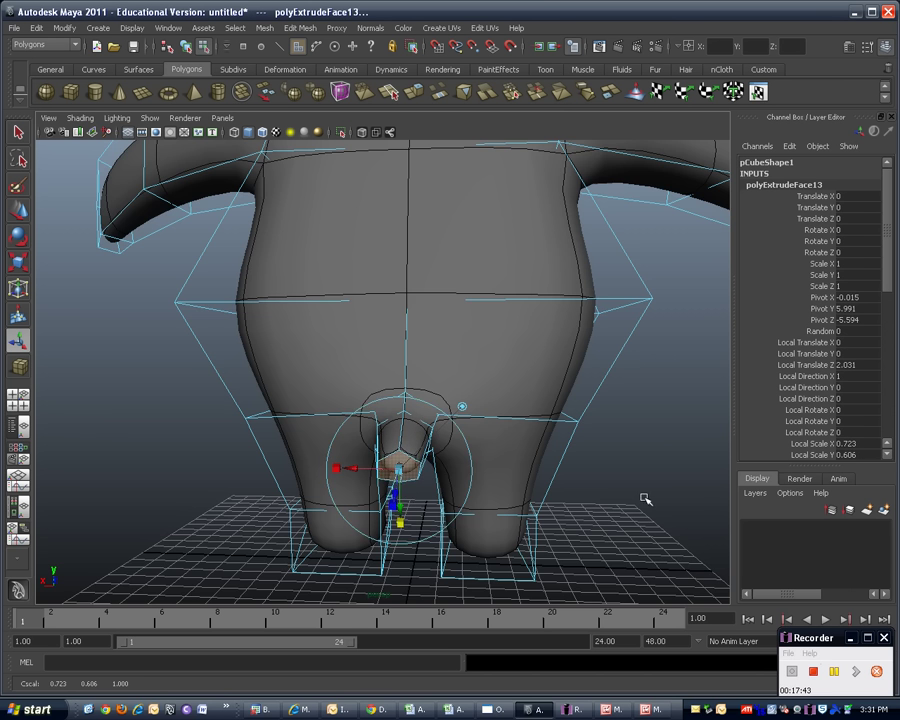
Step: Shorten the tail's second extrusion to about 1.75 in local Z and deselect the mesh
{"action": "left_click_drag", "start_coordinate": [597, 489], "coordinate": [462, 492], "text": "alt"}
{"action": "left_click_drag", "start_coordinate": [288, 483], "coordinate": [296, 478]}
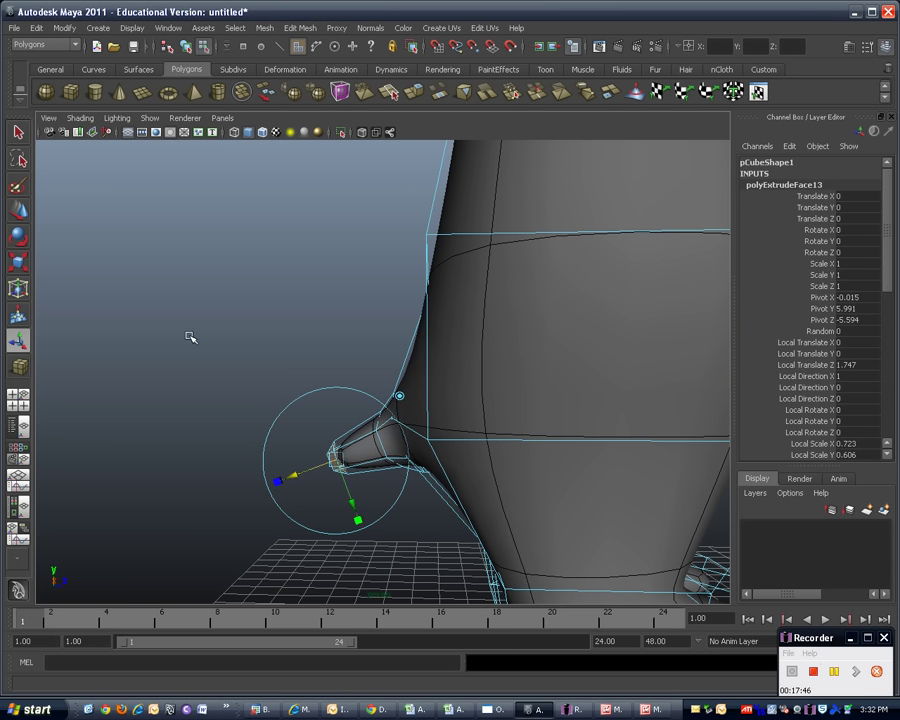
{"action": "left_click", "coordinate": [193, 341]}
{"action": "left_click_drag", "start_coordinate": [410, 380], "coordinate": [365, 395], "text": "alt"}
{"action": "scroll", "coordinate": [432, 382], "scroll_direction": "down", "scroll_amount": 4}
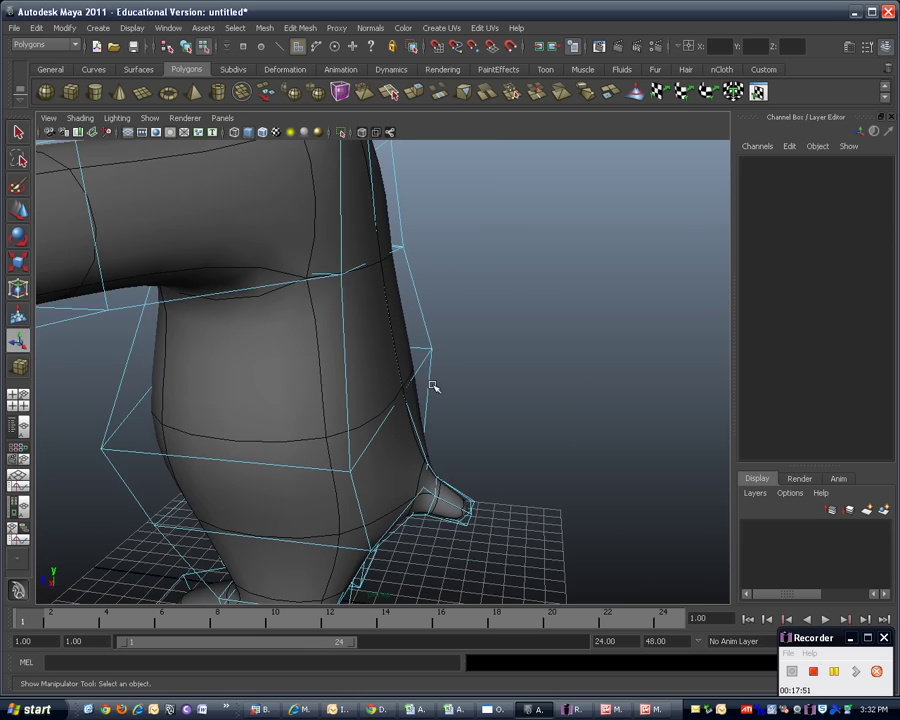
{"action": "left_click_drag", "start_coordinate": [432, 382], "coordinate": [523, 398], "text": "alt"}
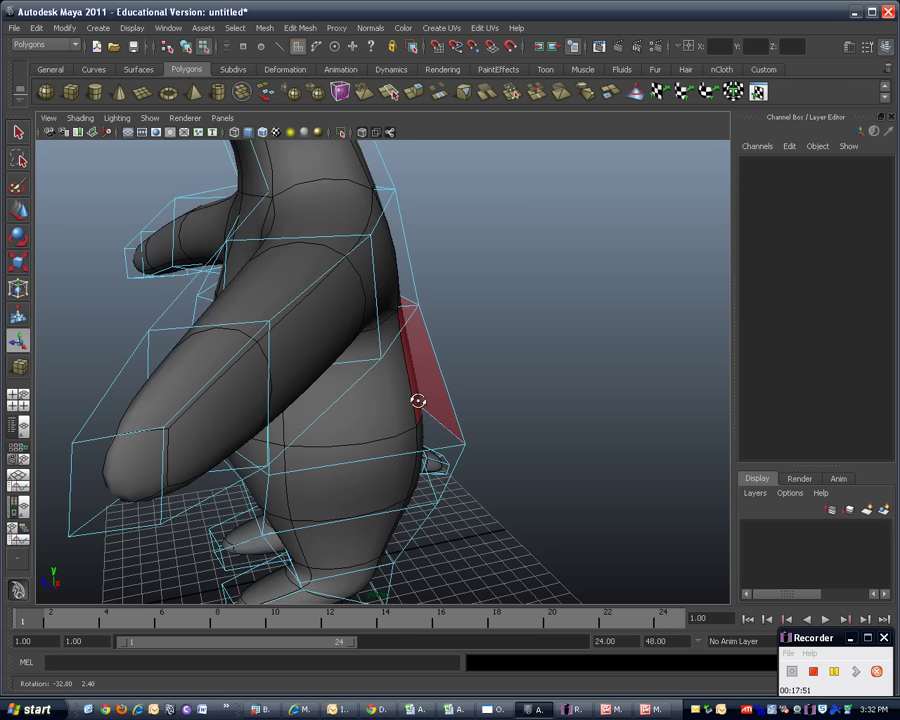
{"action": "scroll", "coordinate": [499, 331], "scroll_direction": "down", "scroll_amount": 3}
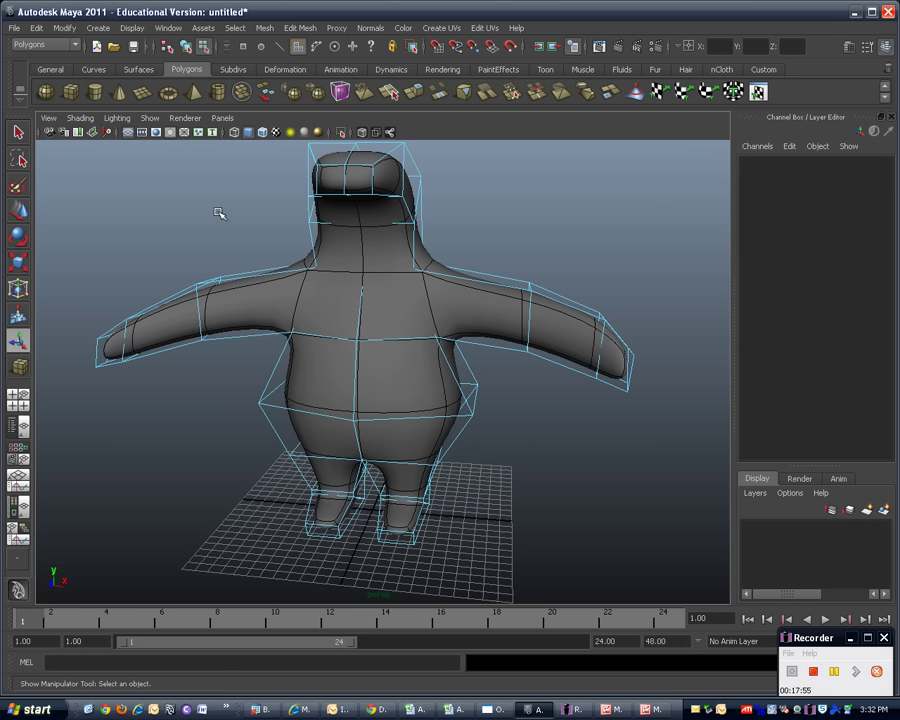